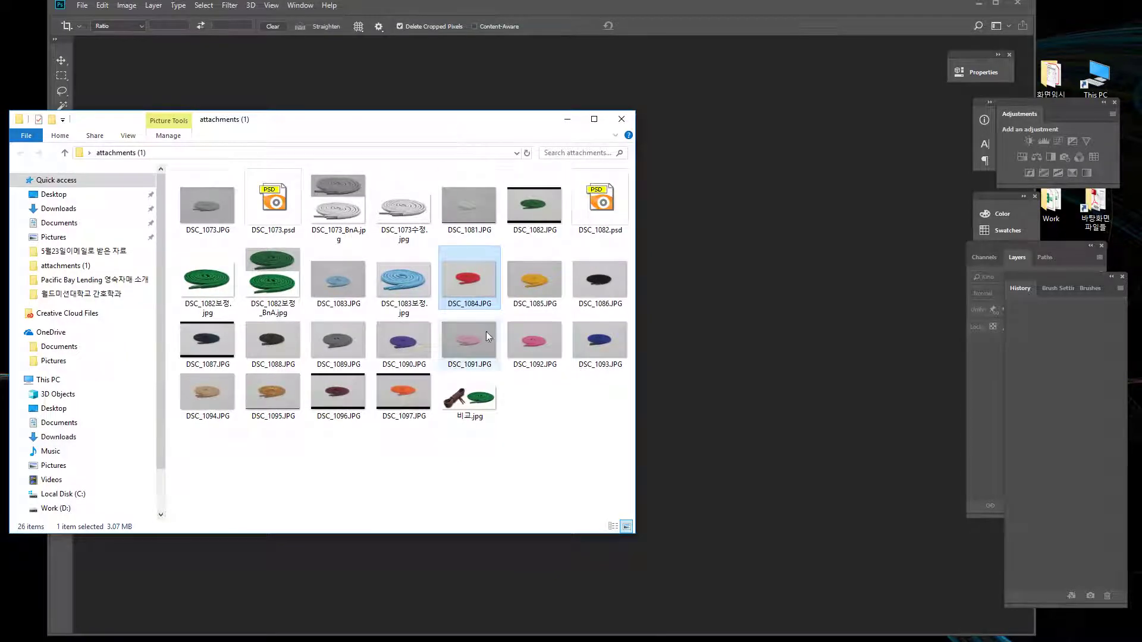
Open DSC_1084.JPG from the attachments folder in Photoshop.
left_click_drag(470, 280, 738, 334)
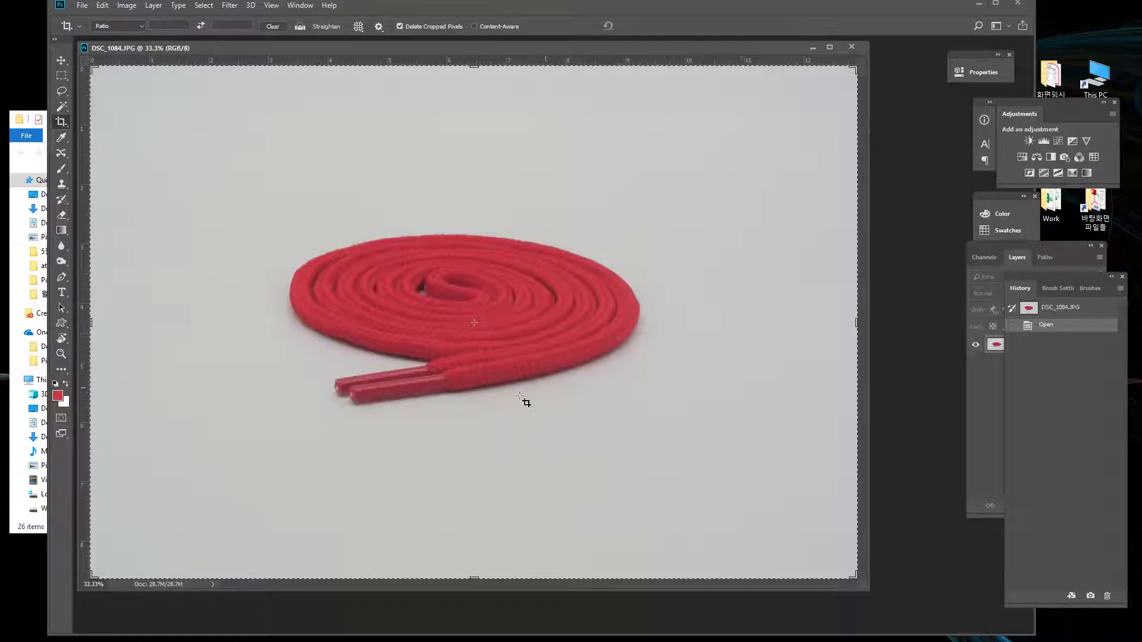
left_click_drag(462, 363, 519, 341)
left_click(519, 340, "alt")
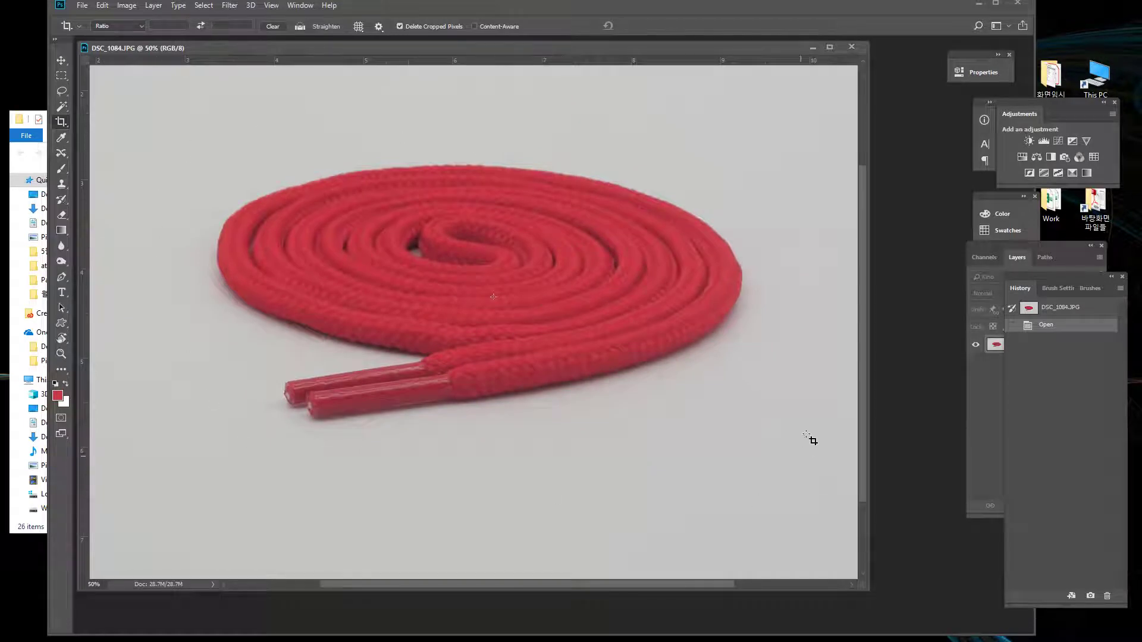
Crop the photo closely around the coiled red shoelace, leaving a narrow margin of background on every side.
key("ctrl+minus")
key("ctrl+minus")
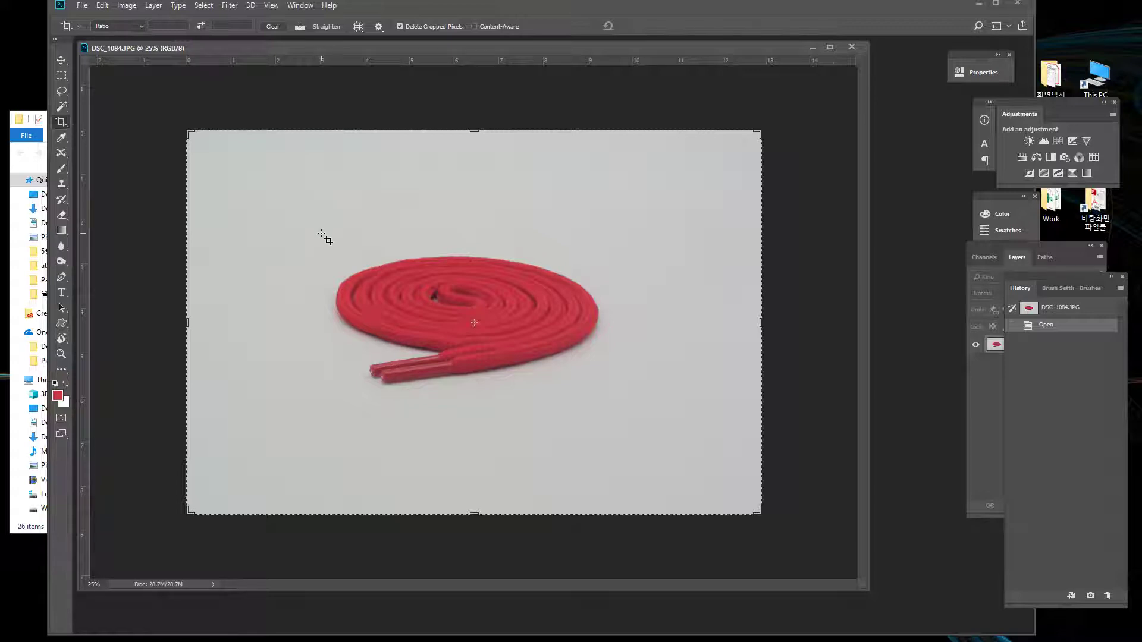
left_click_drag(324, 237, 622, 408)
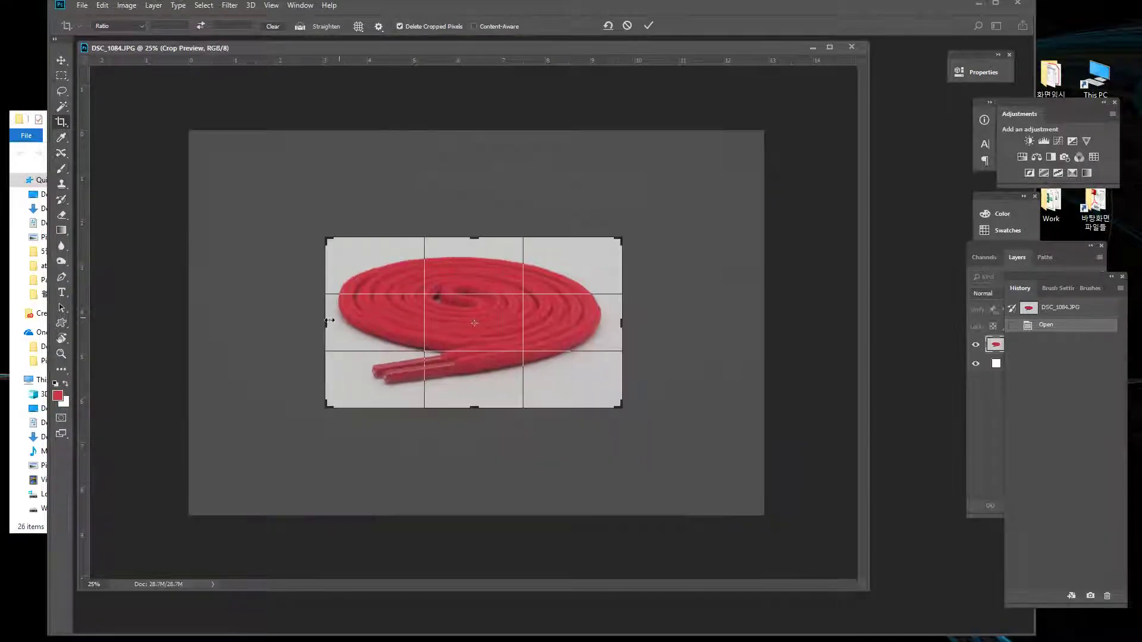
left_click_drag(328, 320, 321, 320)
left_click_drag(476, 238, 476, 234)
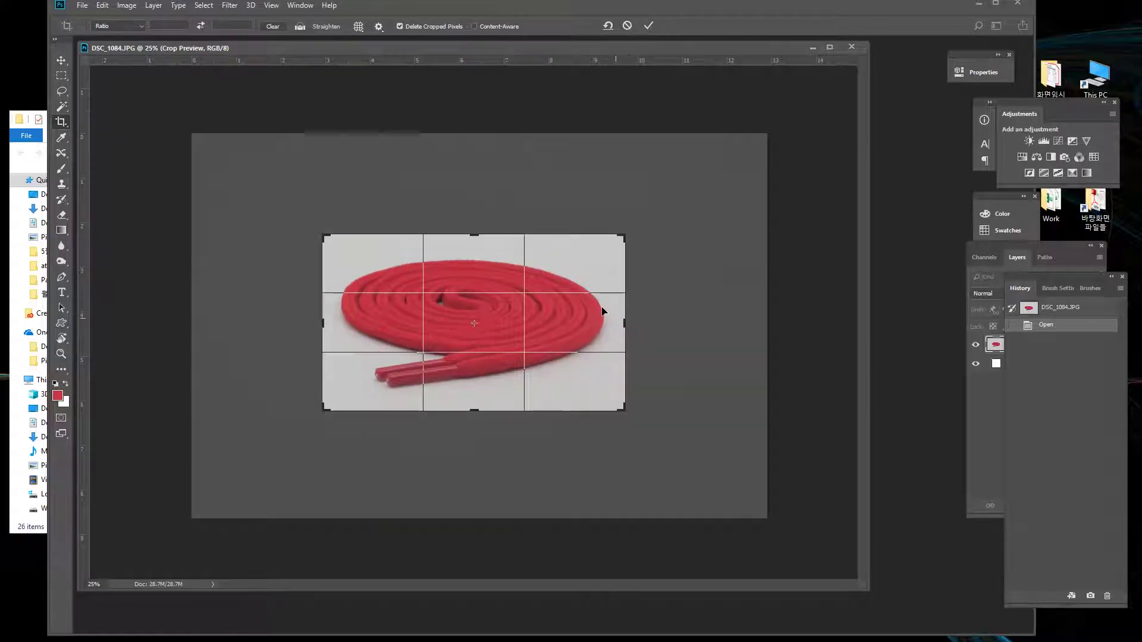
key("Return")
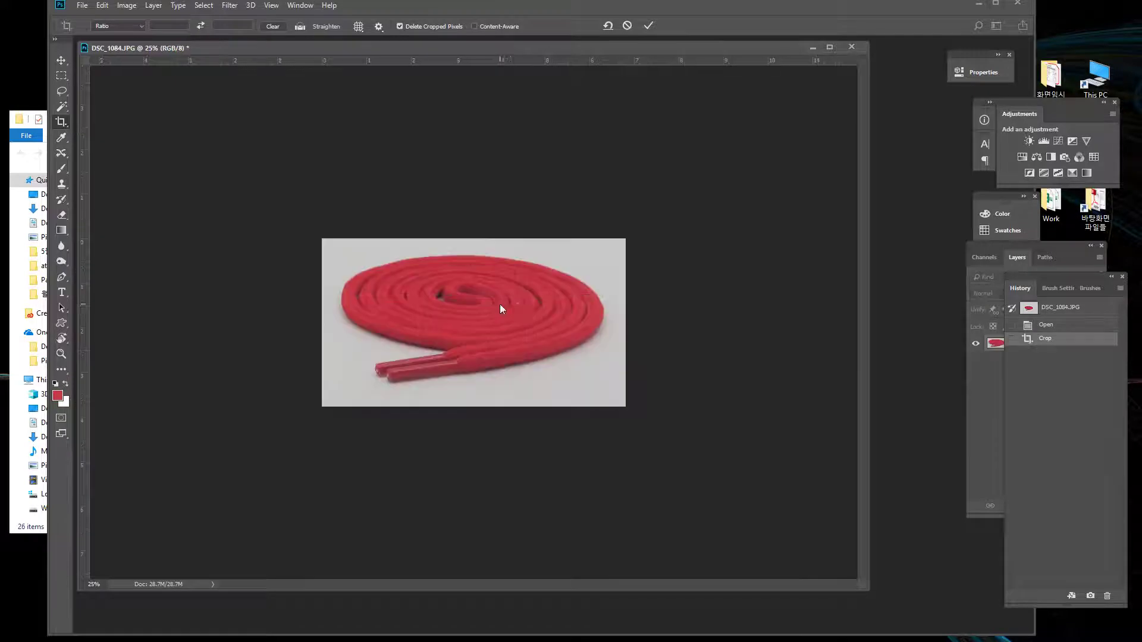
Open the cropped photo in the Camera Raw filter and apply the automatic tone correction.
key("ctrl+plus")
key("ctrl+plus")
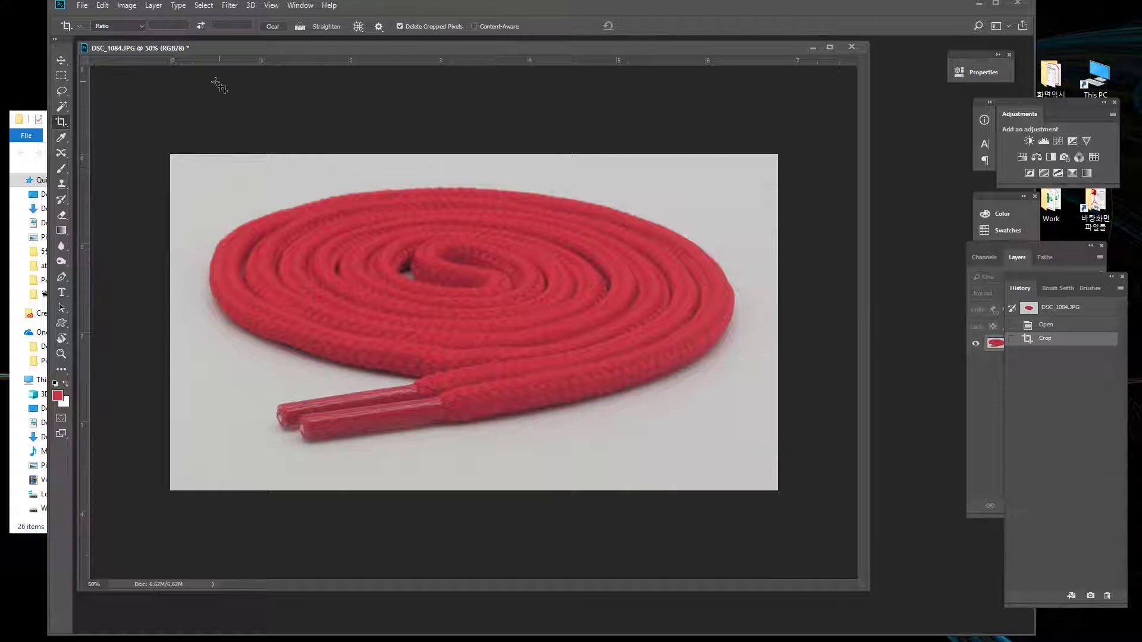
left_click(230, 6)
left_click(294, 84)
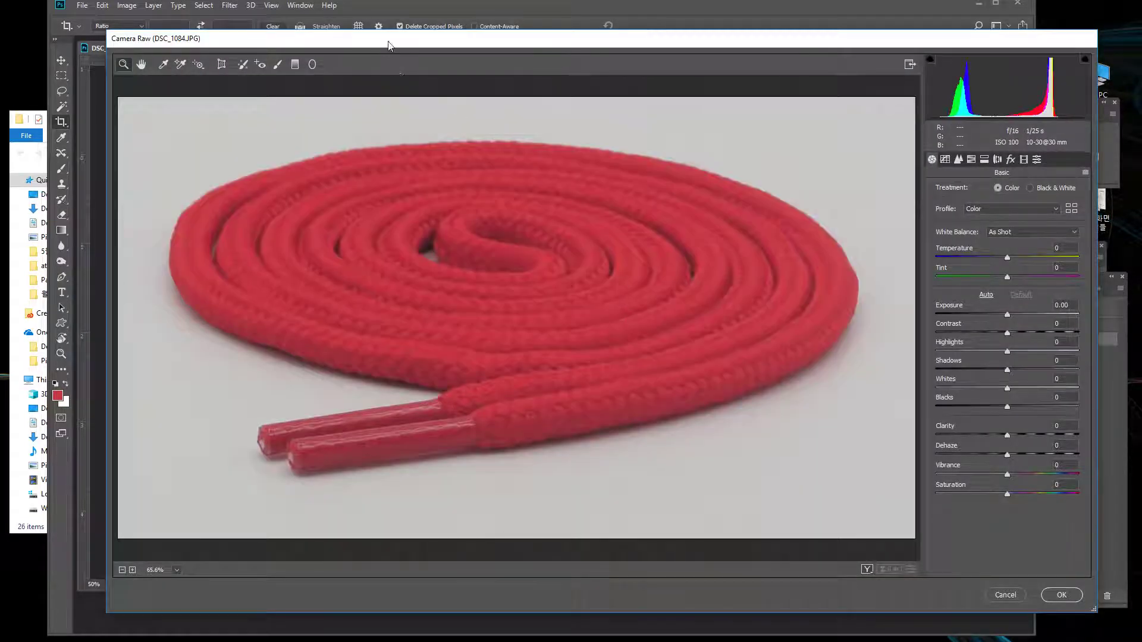
left_click_drag(388, 45, 370, 37)
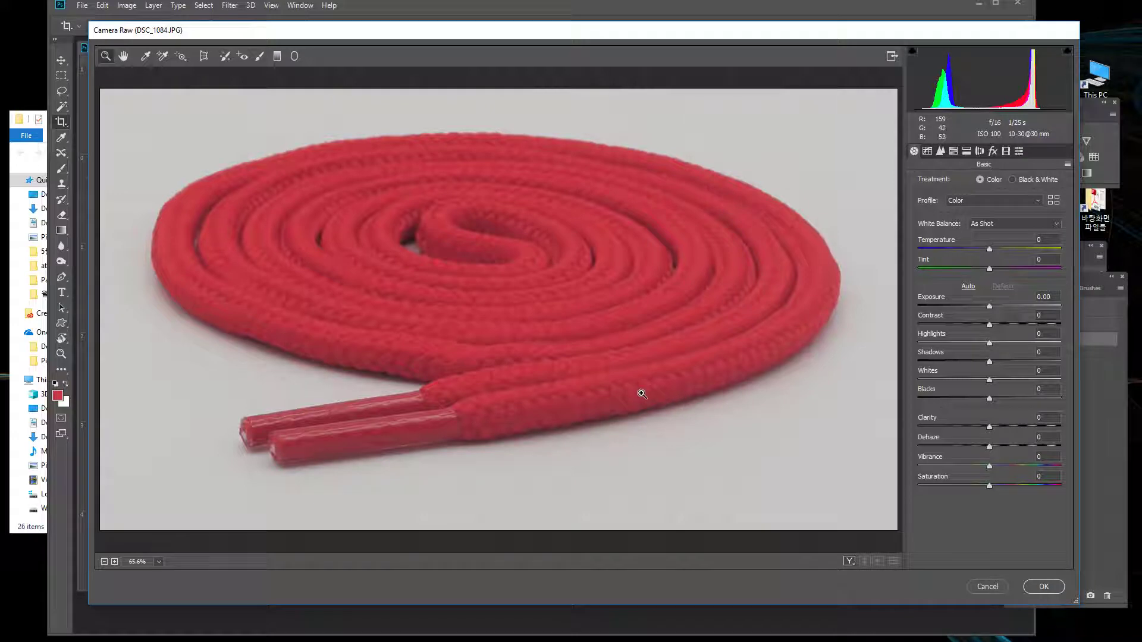
left_click(968, 287)
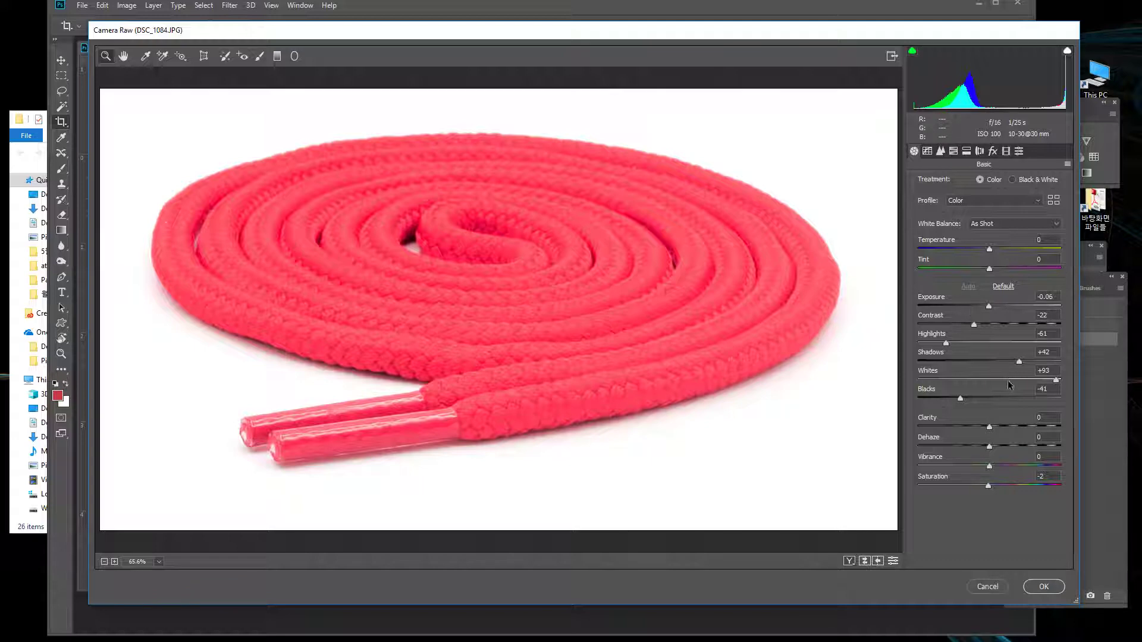
Lower Whites to +43, Shadows to +13 and Blacks to -42 in the Basic adjustments.
left_click_drag(1056, 380, 1019, 380)
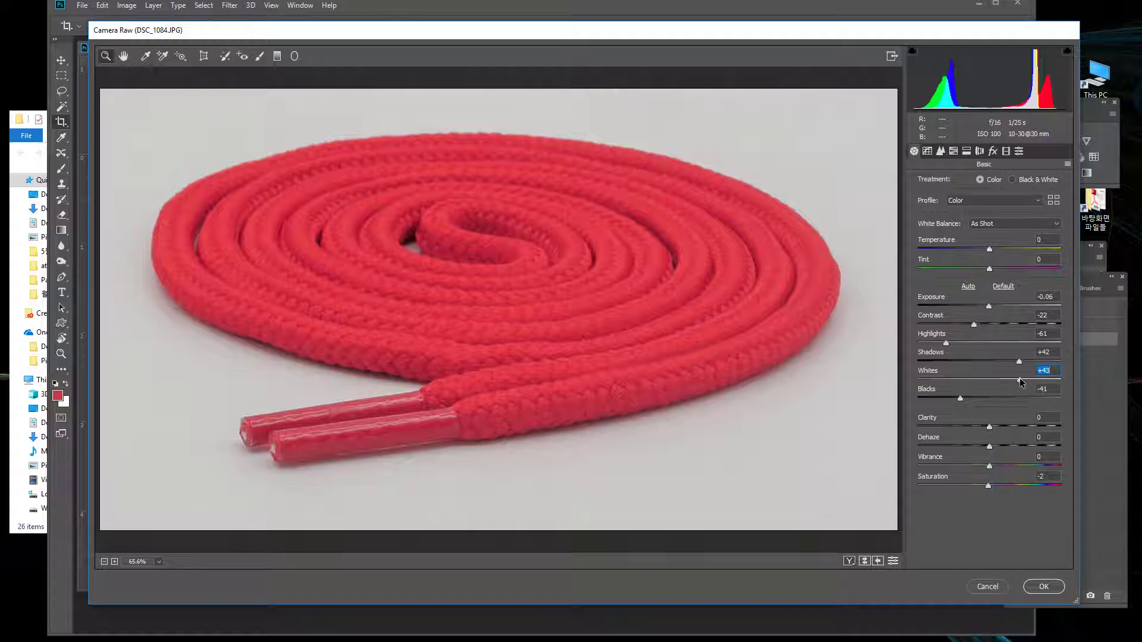
left_click_drag(1019, 362, 1005, 361)
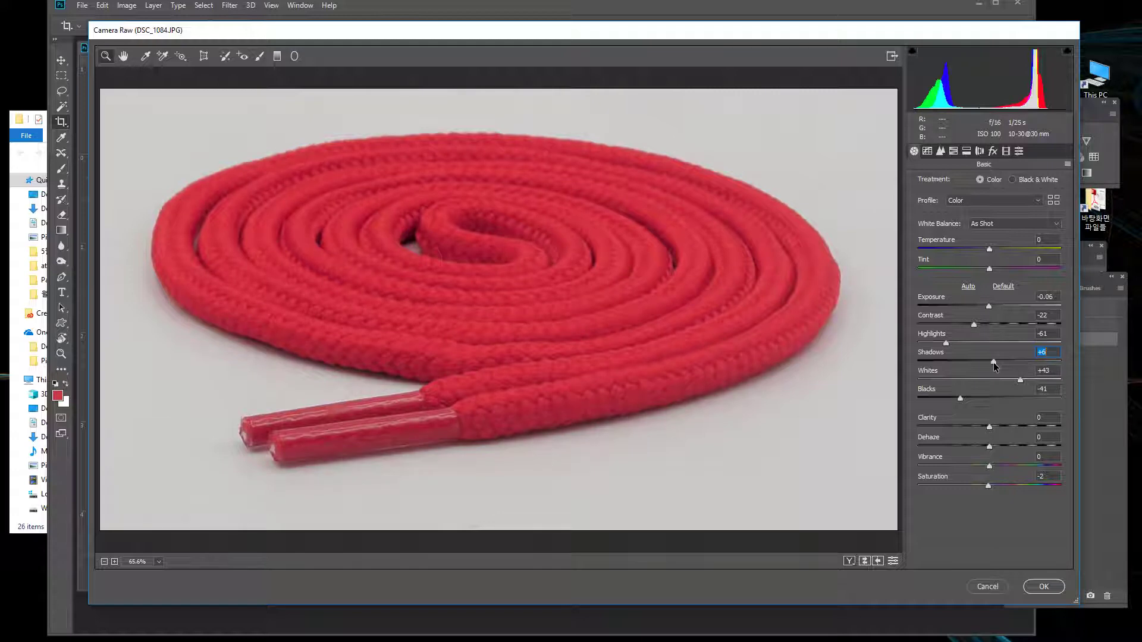
left_click_drag(1008, 362, 998, 362)
left_click_drag(960, 400, 957, 408)
left_click_drag(957, 407, 959, 404)
Raise Clarity to +37 and Dehaze to +18 to bring out the lace's braided texture.
left_click_drag(988, 429, 1016, 430)
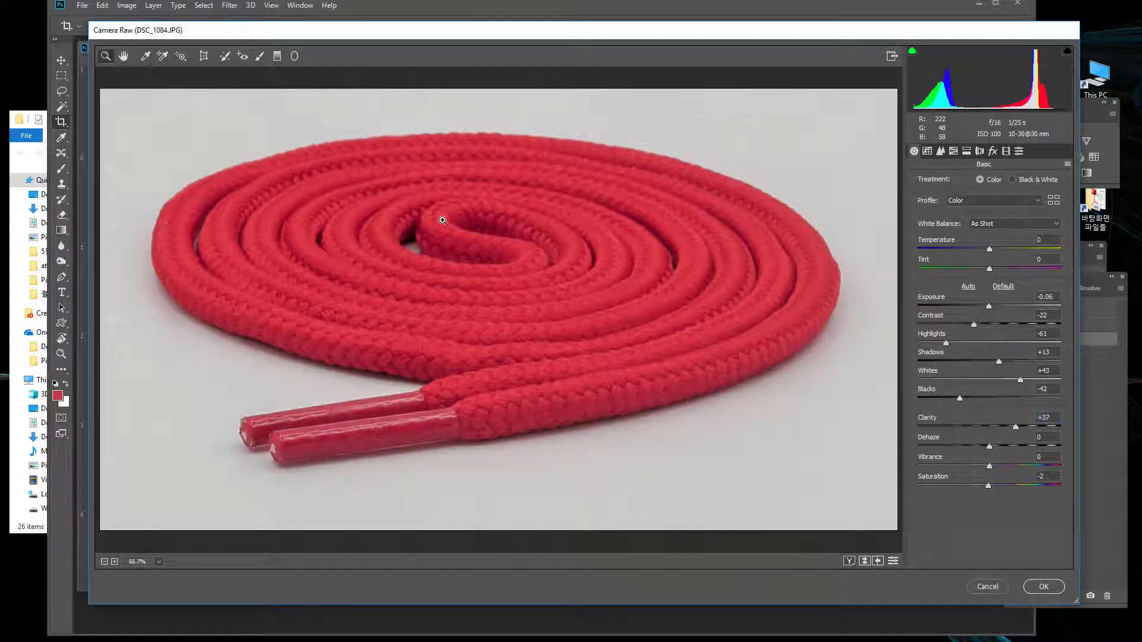
left_click(414, 212)
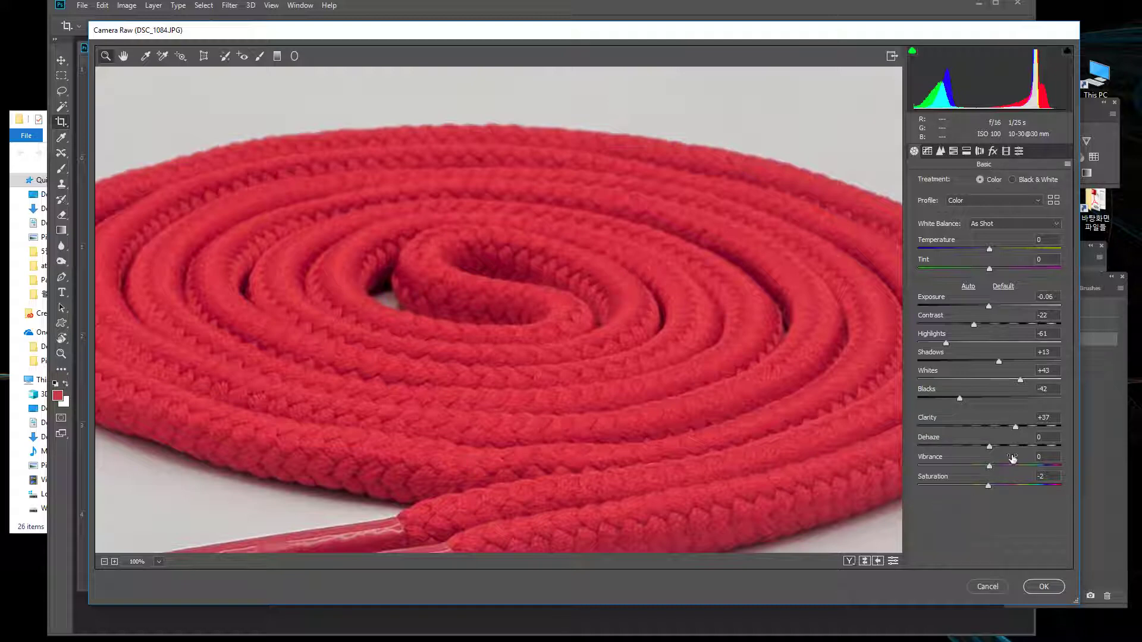
left_click(521, 407)
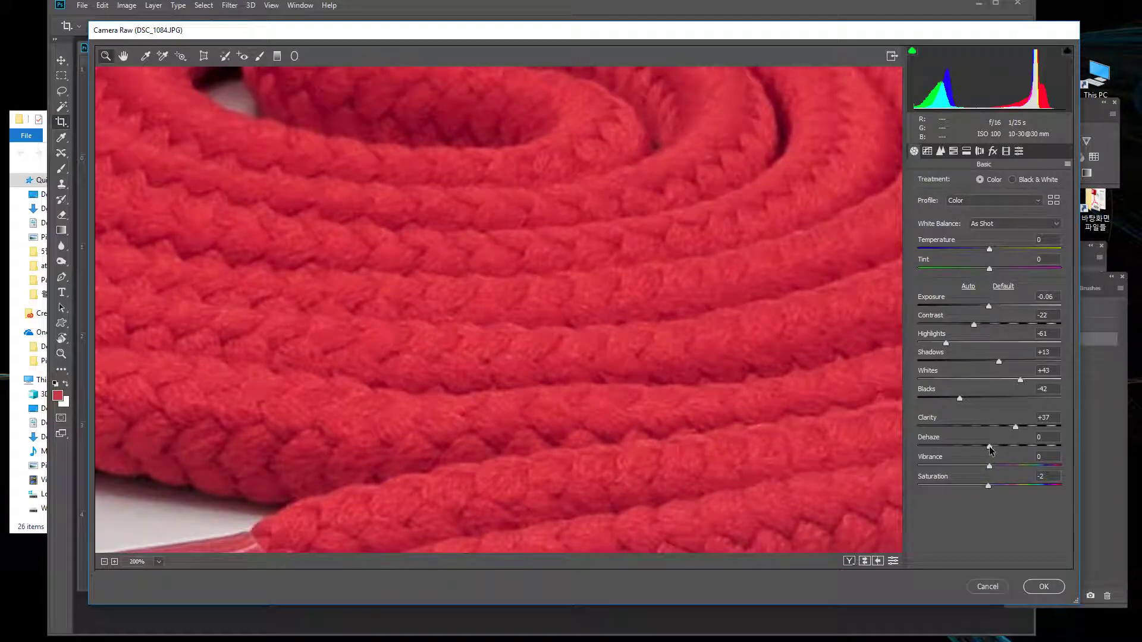
left_click_drag(989, 446, 1002, 447)
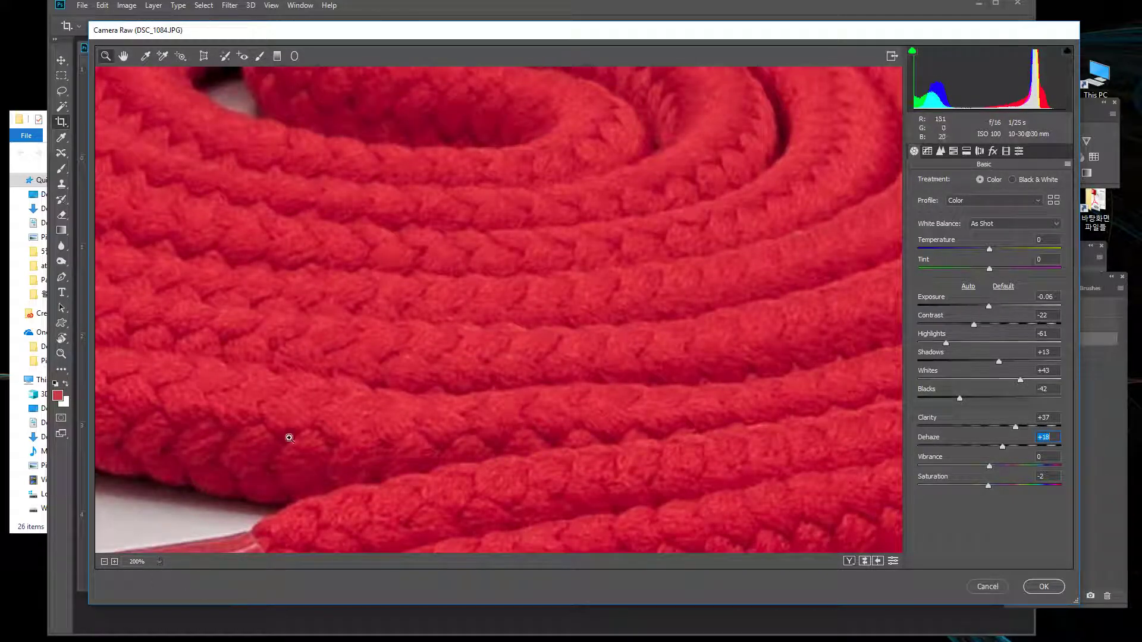
double_click(123, 56)
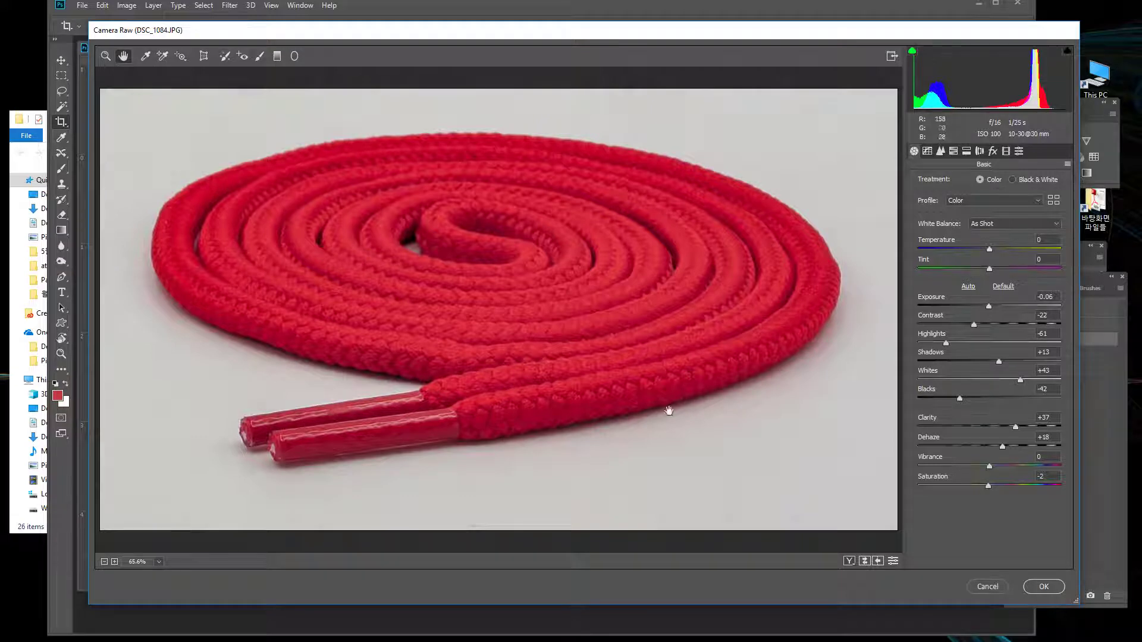
Try different Vibrance amounts on the red lace and settle on +1.
mouse_move(990, 468)
left_mouse_down()
mouse_move(949, 474)
mouse_move(987, 478)
left_mouse_up()
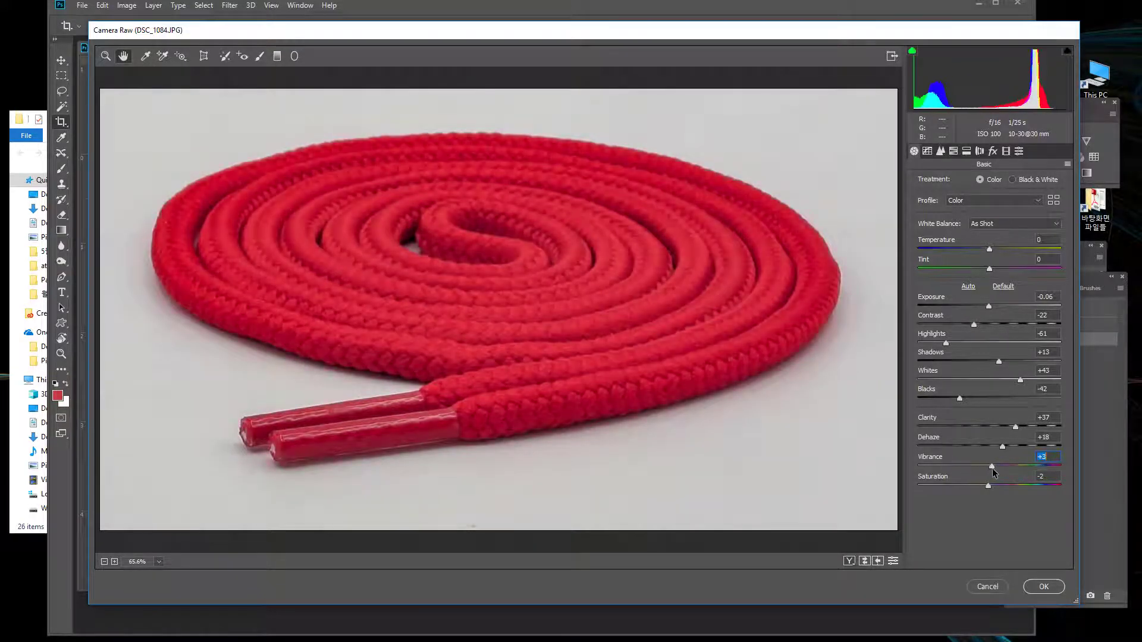
double_click(989, 466)
left_click_drag(989, 466, 998, 468)
mouse_move(1003, 468)
left_mouse_down()
mouse_move(974, 470)
mouse_move(990, 470)
left_mouse_up()
left_click_drag(990, 468, 991, 470)
left_click_drag(320, 33, 323, 42)
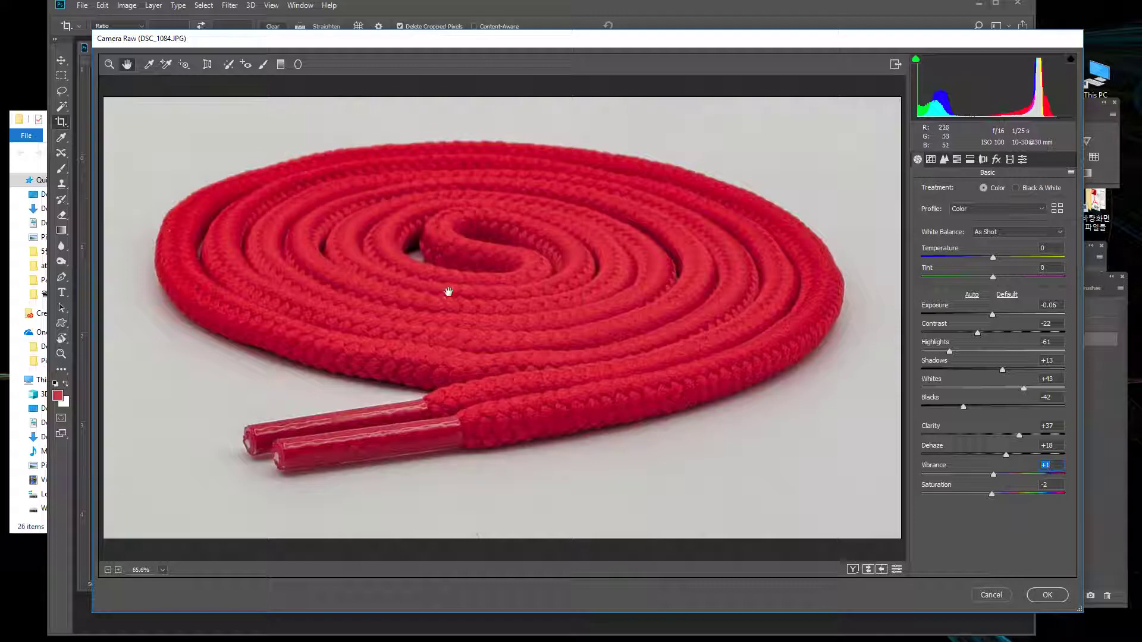
mouse_move(533, 43)
left_mouse_down()
mouse_move(0, 78)
mouse_move(0, 43)
mouse_move(570, 56)
mouse_move(502, 37)
mouse_move(521, 47)
left_mouse_up()
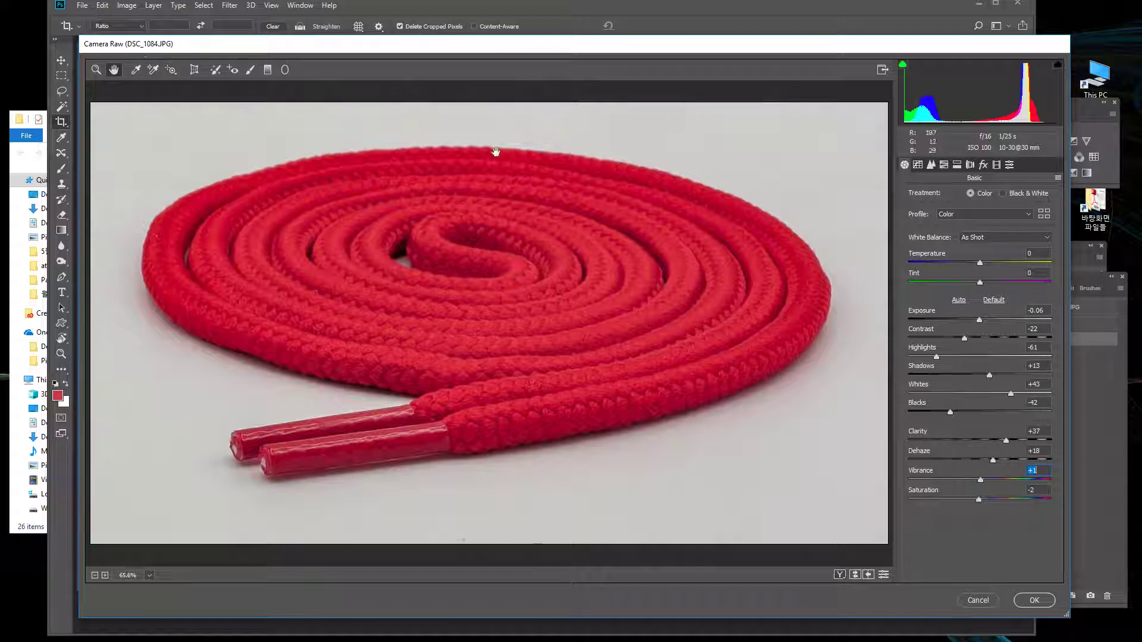
Try adjusting the red lace's saturation with the Targeted Adjustment tool.
left_click(172, 70)
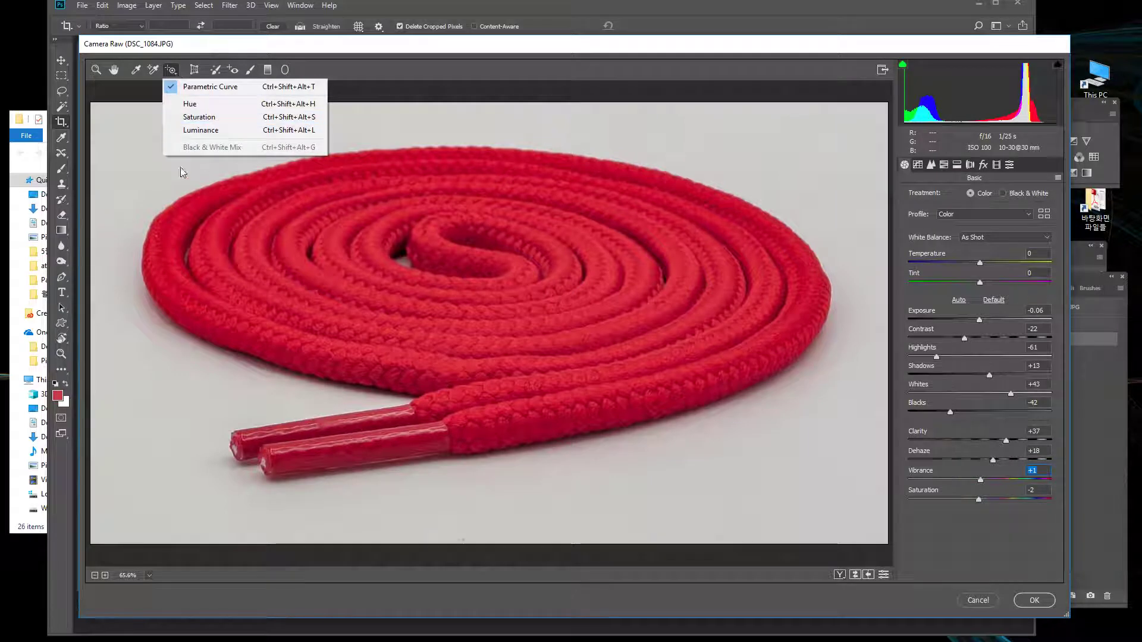
left_click(172, 71)
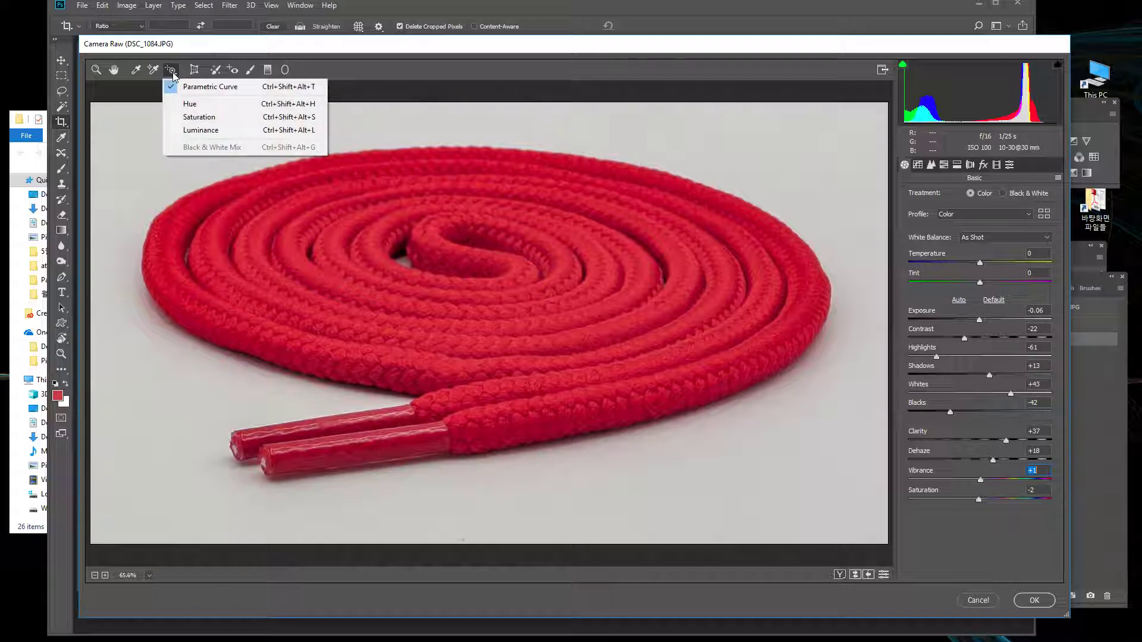
left_click(191, 119)
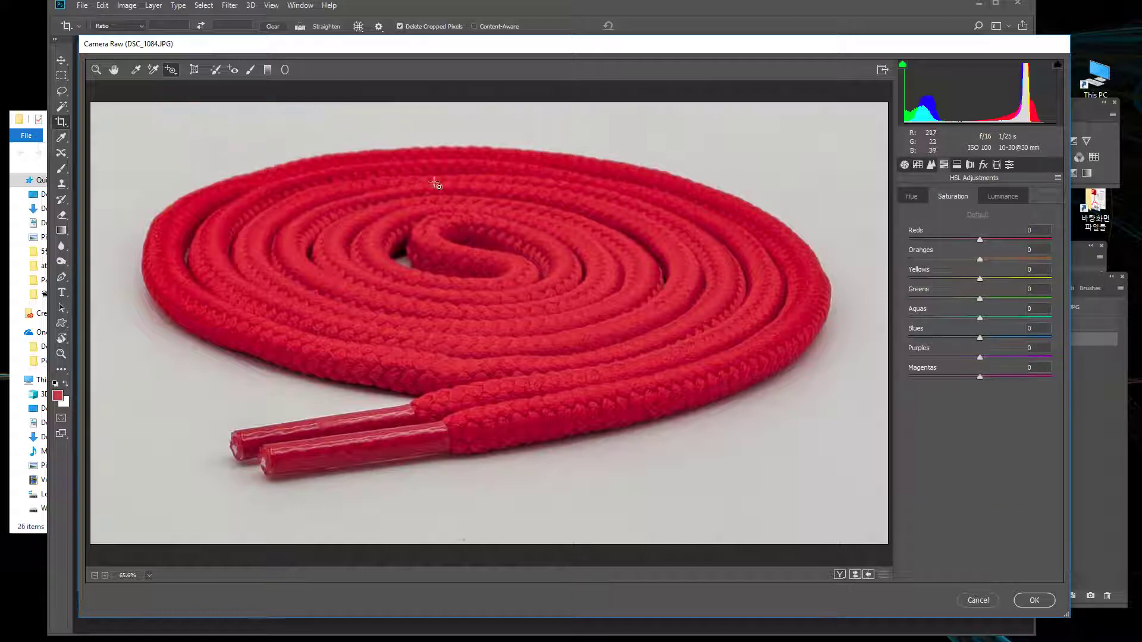
mouse_move(447, 182)
left_mouse_down()
mouse_move(530, 181)
mouse_move(450, 182)
left_mouse_up()
Try shifting the red lace's hue with the Targeted Adjustment tool, and reset all hue values to default.
left_click(172, 70)
left_click(199, 104)
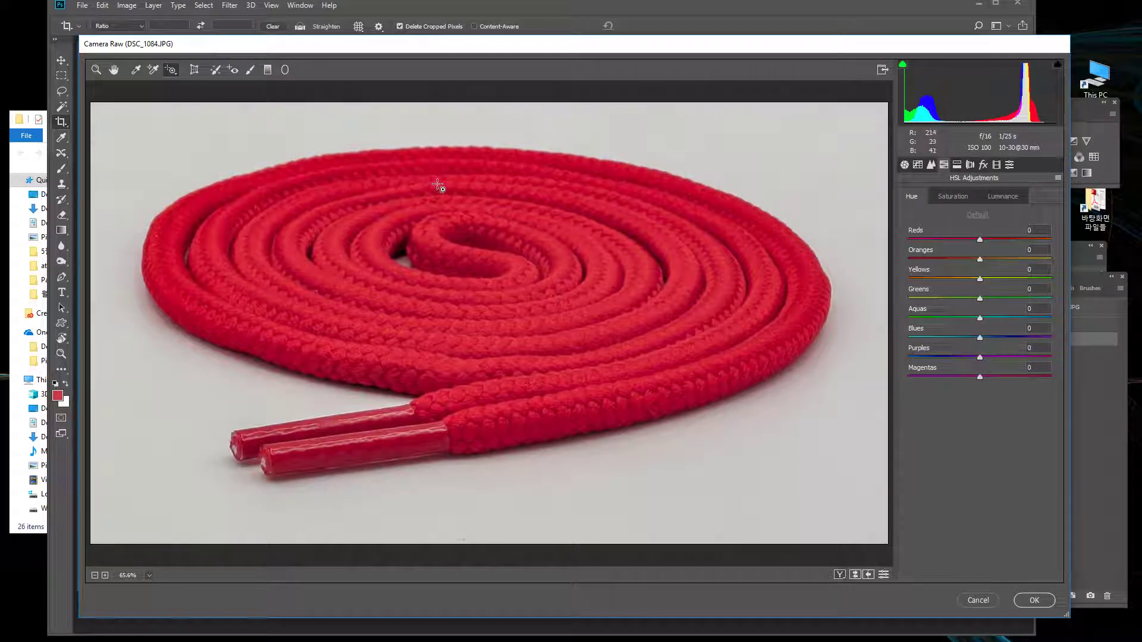
left_click_drag(438, 185, 675, 202)
left_click_drag(750, 203, 439, 212)
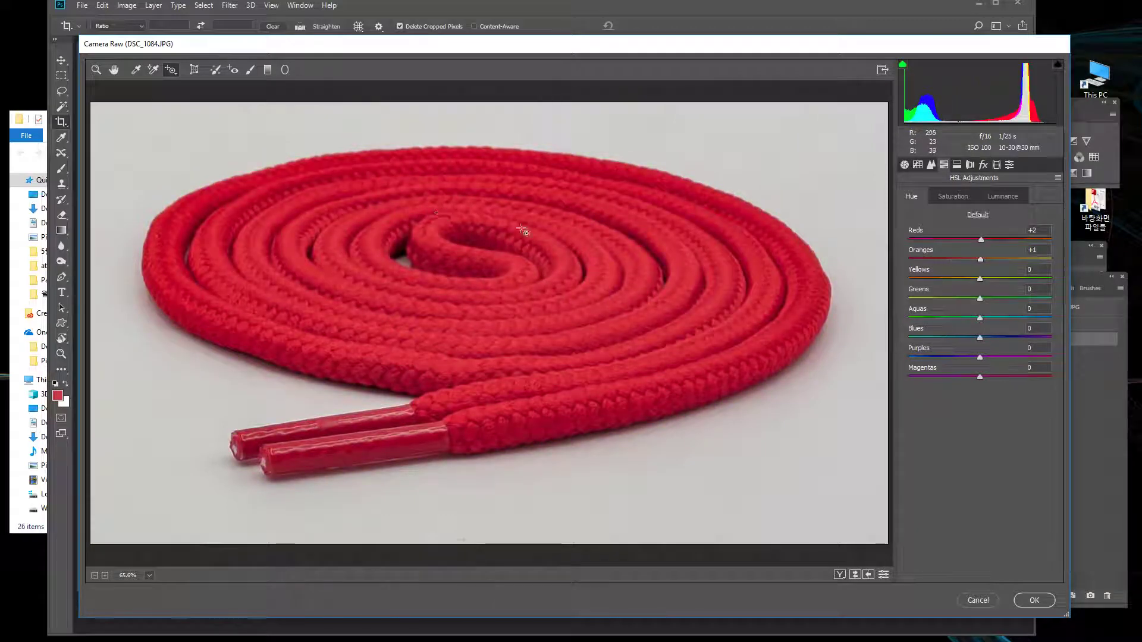
left_click(977, 215)
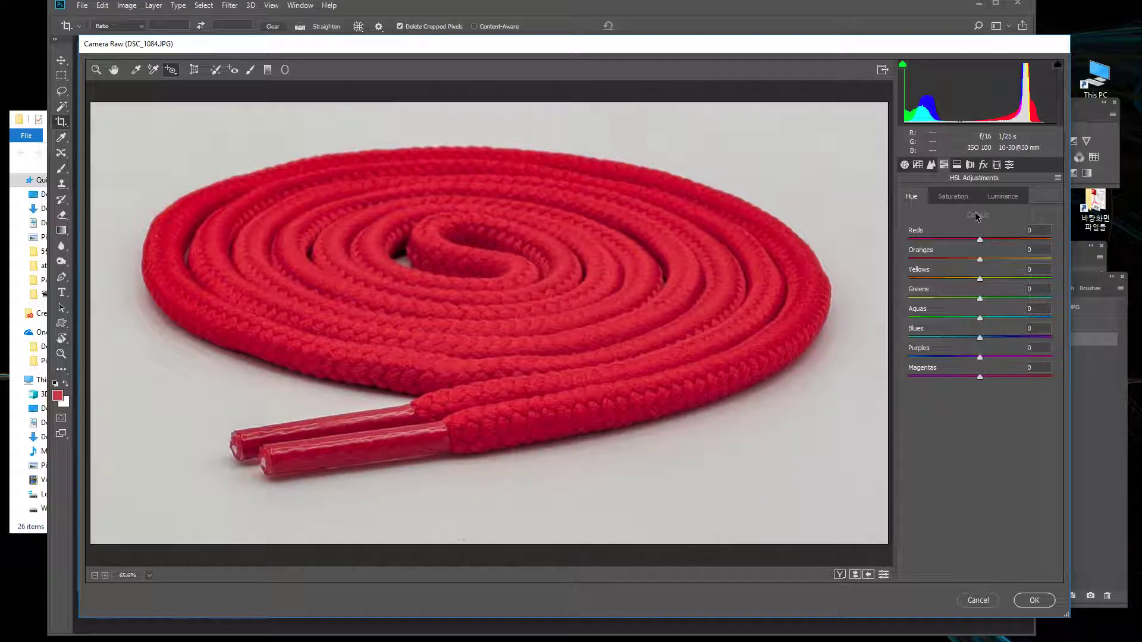
left_click(171, 70)
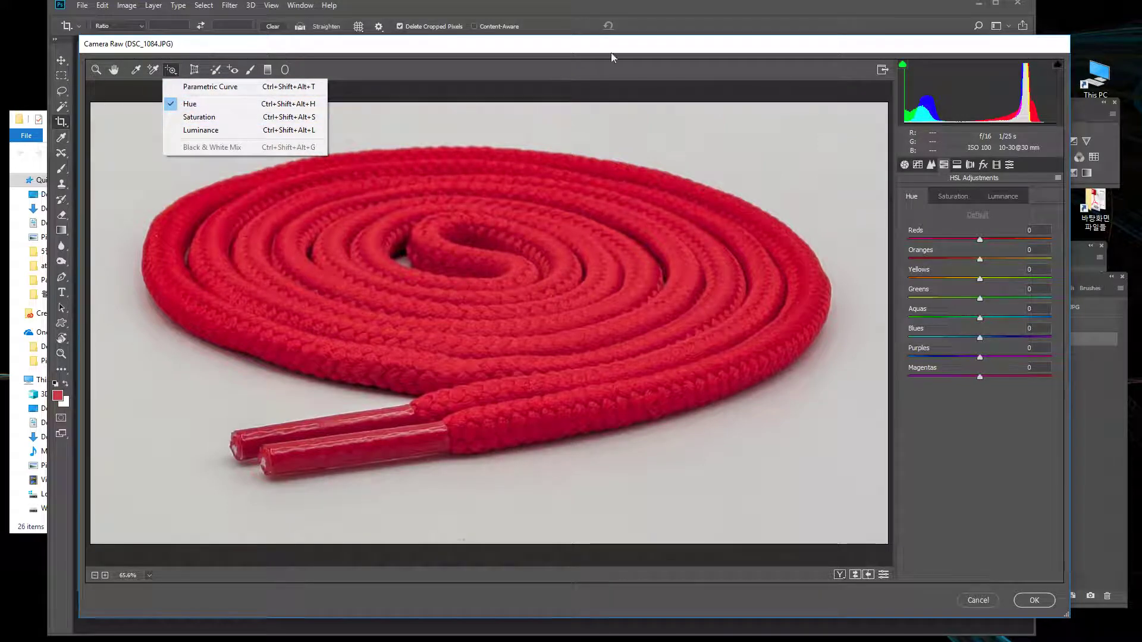
left_click(904, 165)
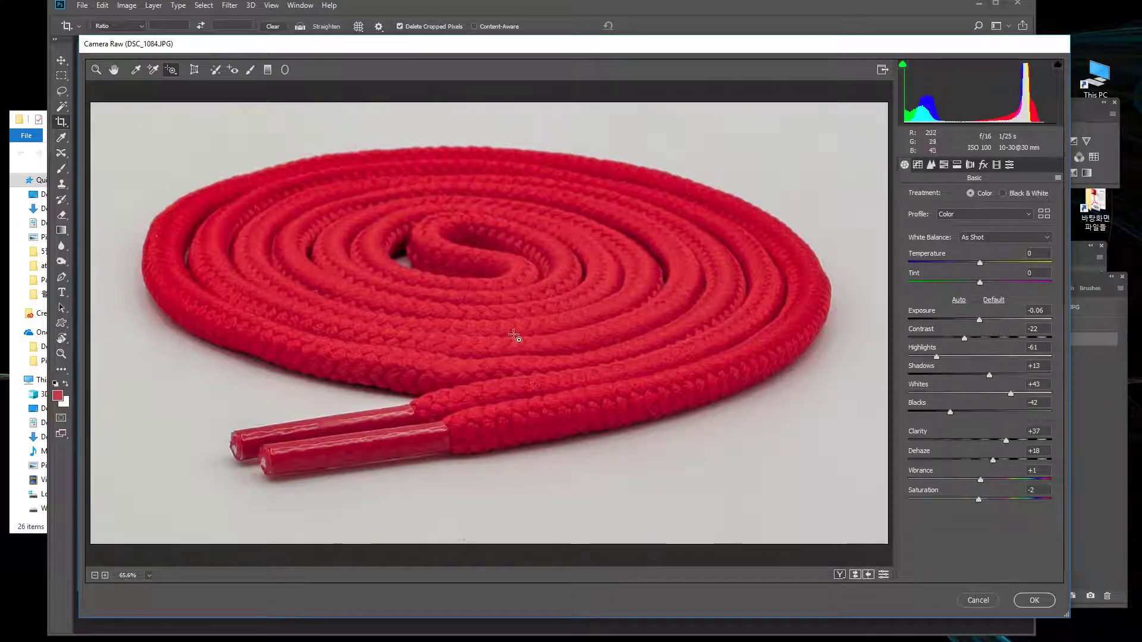
Increase Clarity to +50 and check the braid texture up close.
left_click(553, 313, "ctrl")
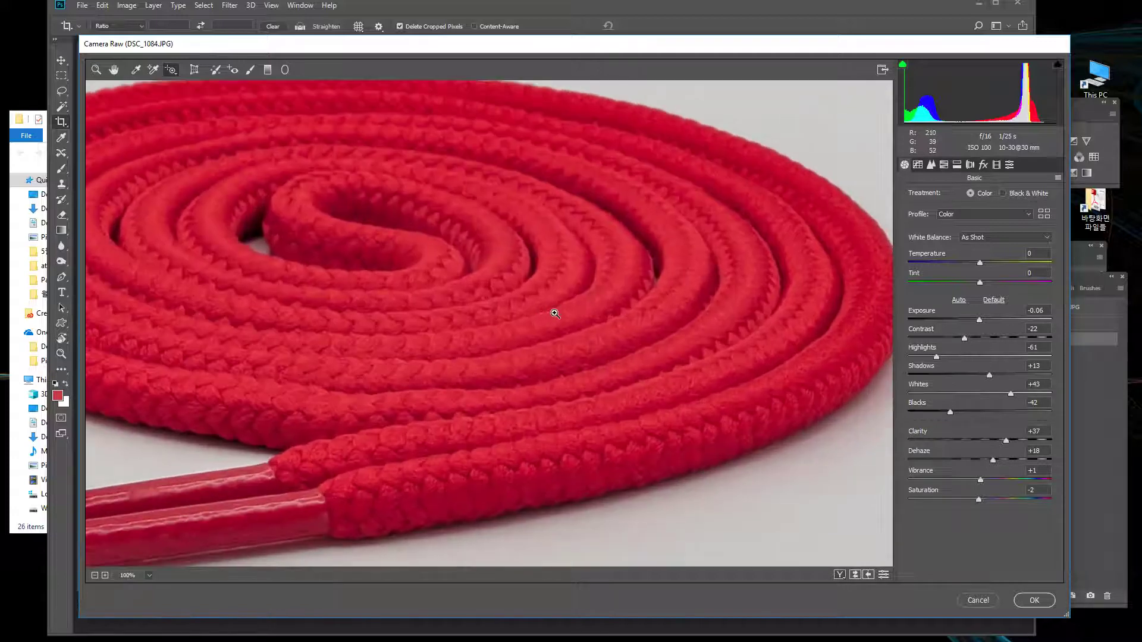
left_click(1007, 439)
left_click(596, 351, "ctrl+alt")
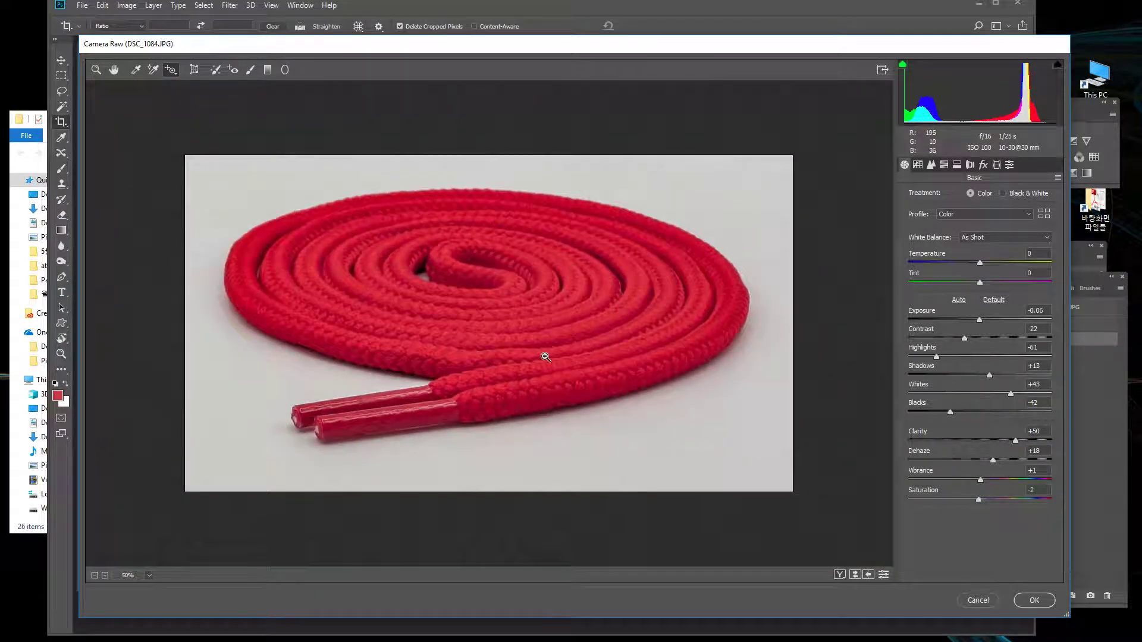
left_click(543, 354, "ctrl+alt")
left_click(515, 339, "ctrl")
left_click(515, 339, "ctrl")
left_click(516, 340, "ctrl")
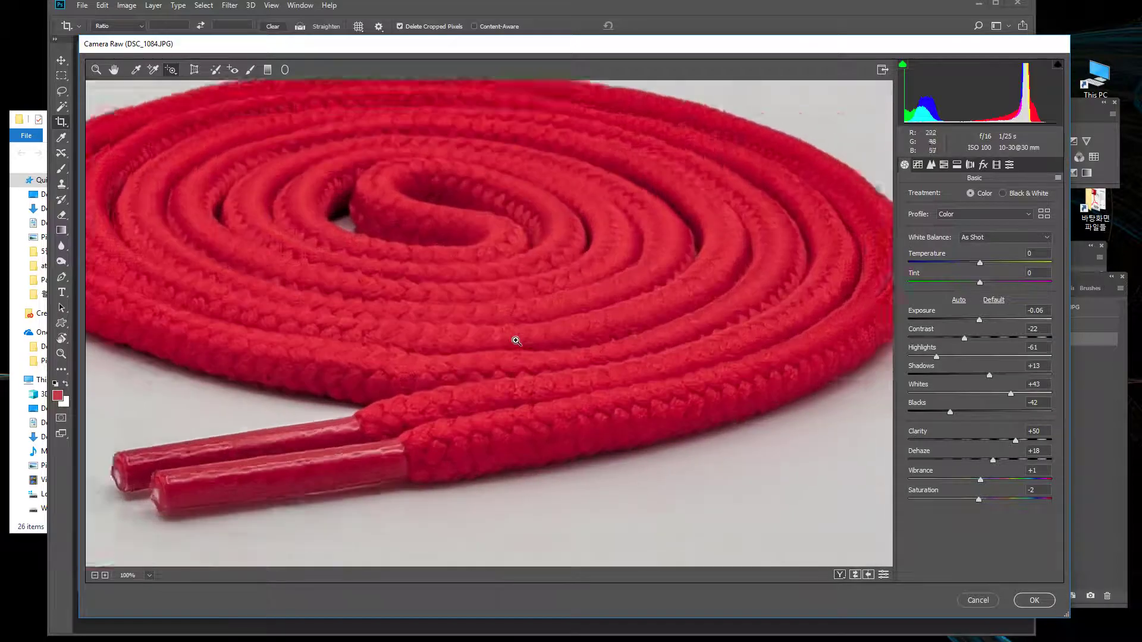
left_click(516, 341, "ctrl")
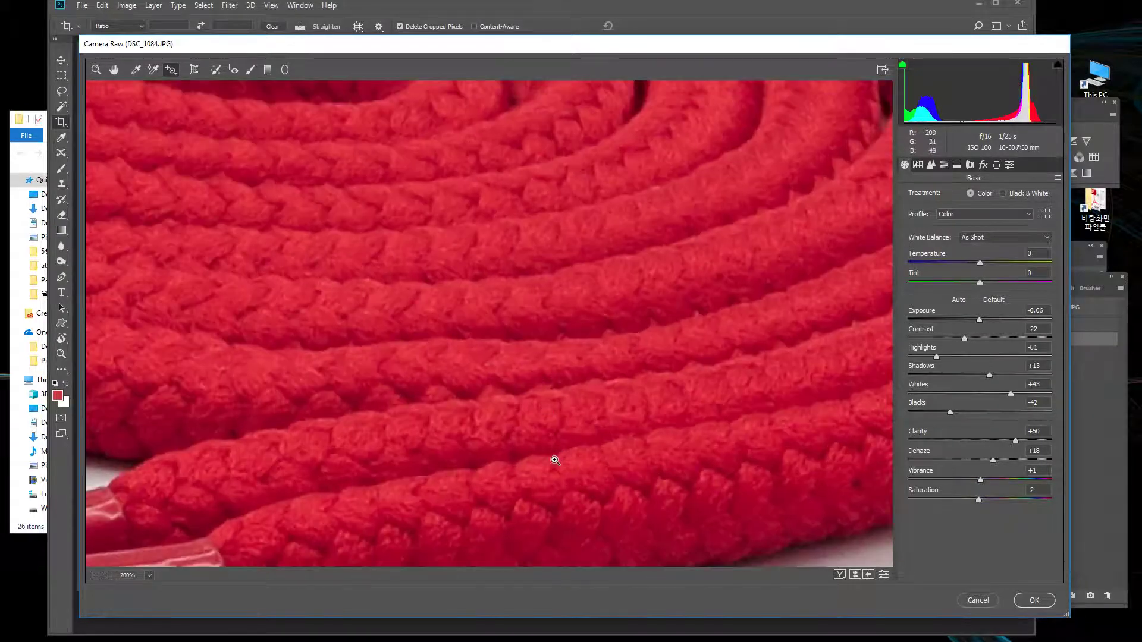
Neutralize the white balance by sampling the light grey background beside the lace tips with the White Balance tool.
left_click(525, 454, "ctrl+alt")
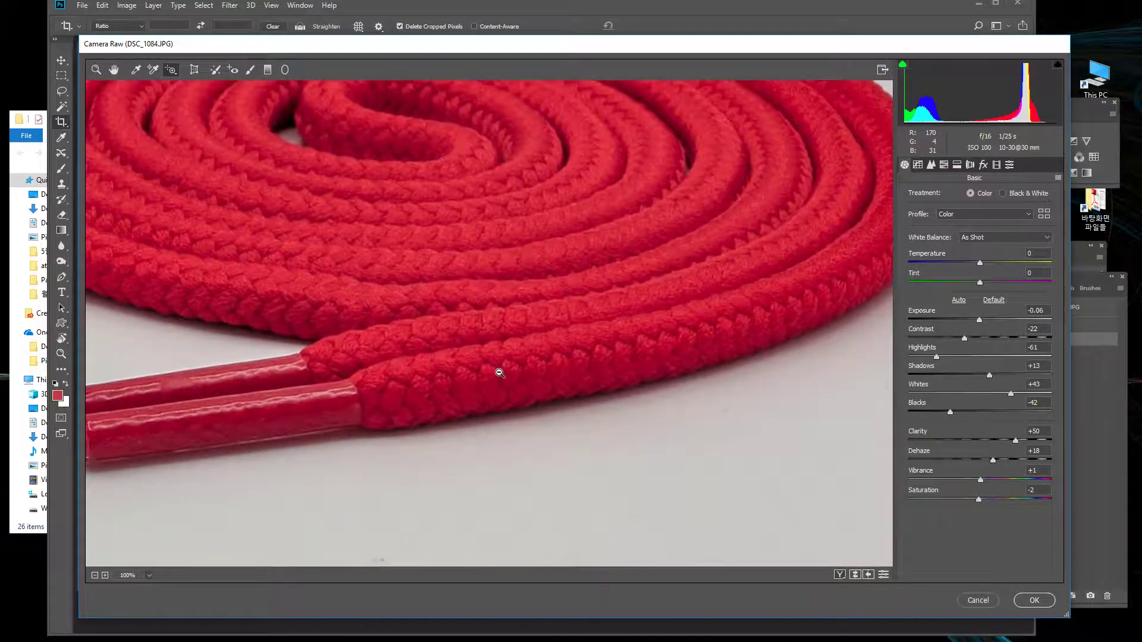
left_click(462, 321, "ctrl+alt")
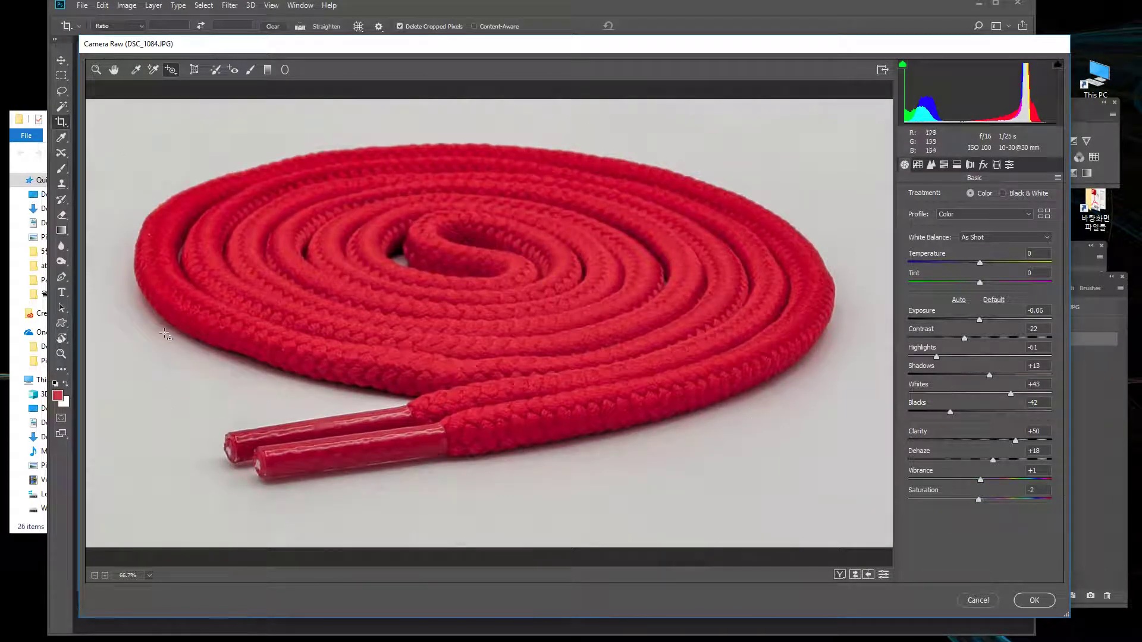
left_click(135, 71)
left_click(198, 392)
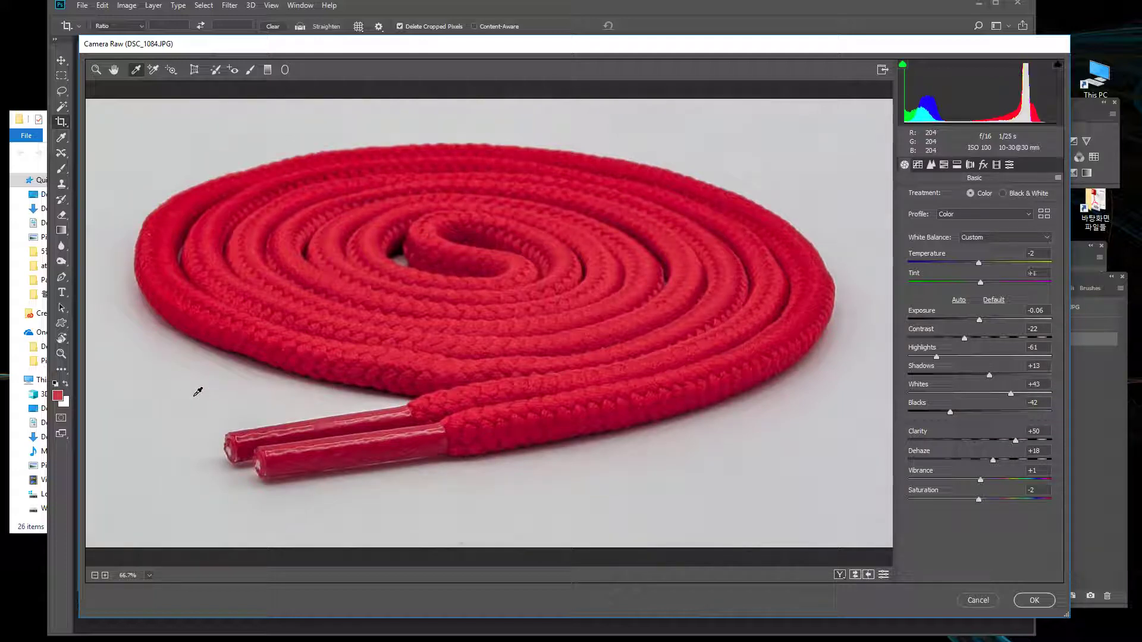
Apply the Camera Raw adjustments and compare the photo's Crop and Camera Raw Filter history states, ending on the filtered version.
left_click(124, 348)
left_click(1035, 600)
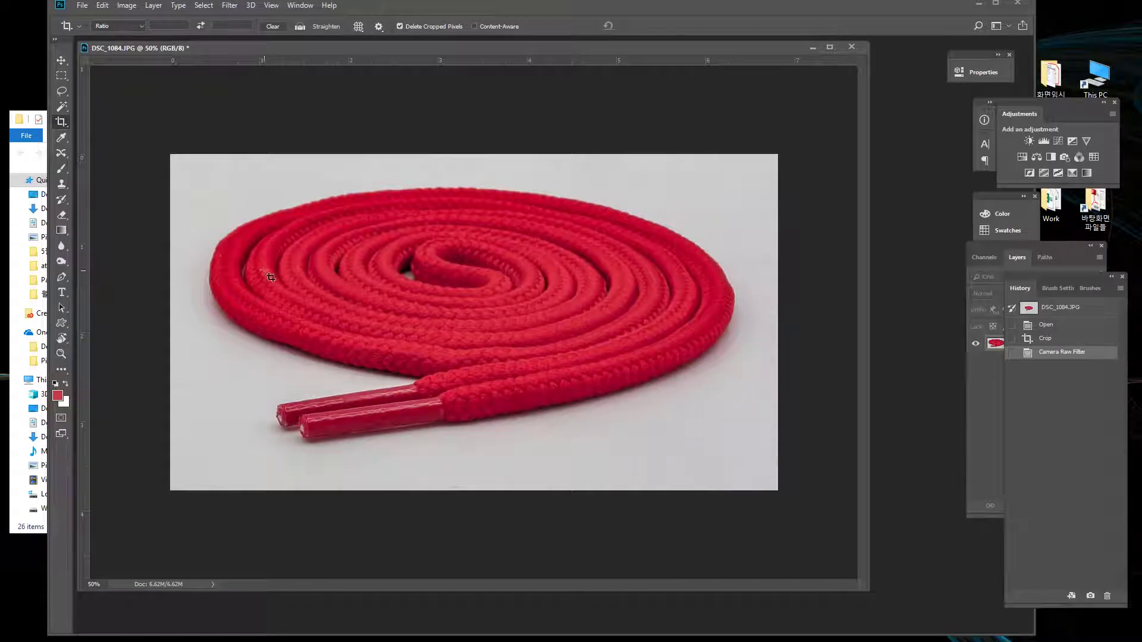
left_click(1078, 343)
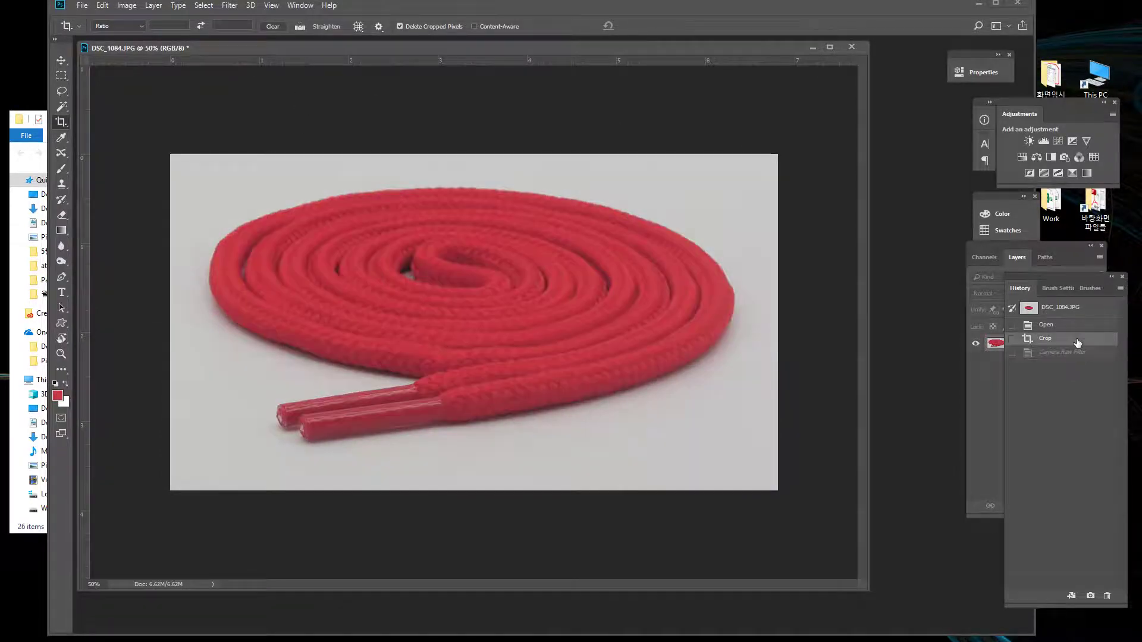
left_click(1081, 353)
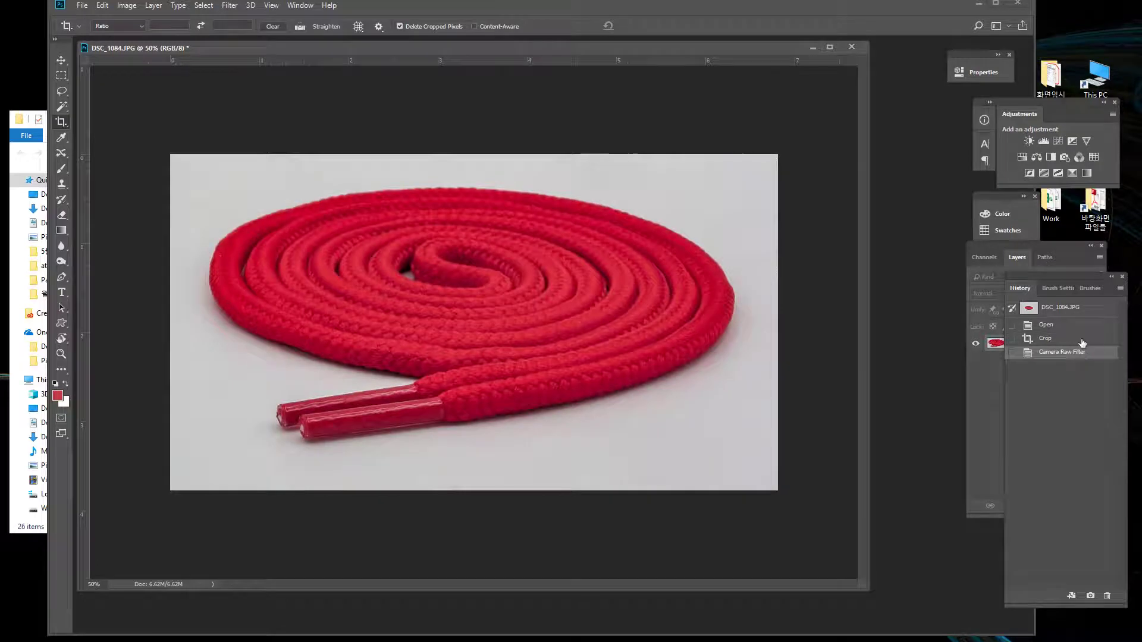
left_click(1082, 340)
left_click(1086, 353)
Try erasing the grey background below the lace with two broad Eraser strokes, and undo both.
left_click(61, 216)
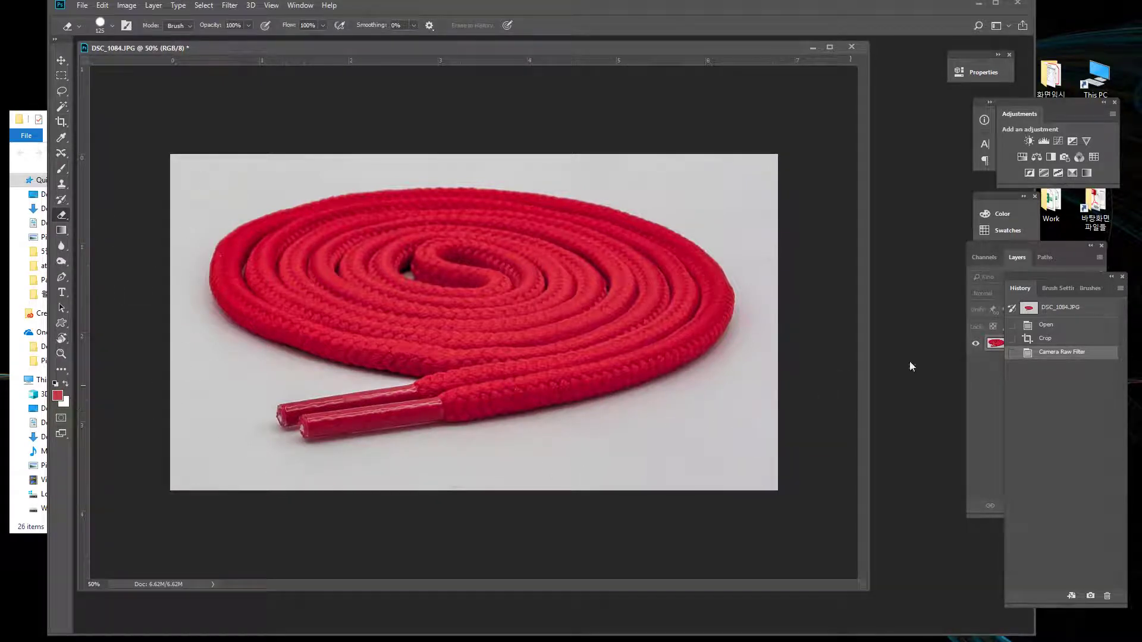
left_click_drag(763, 402, 526, 510)
left_click_drag(655, 444, 428, 507)
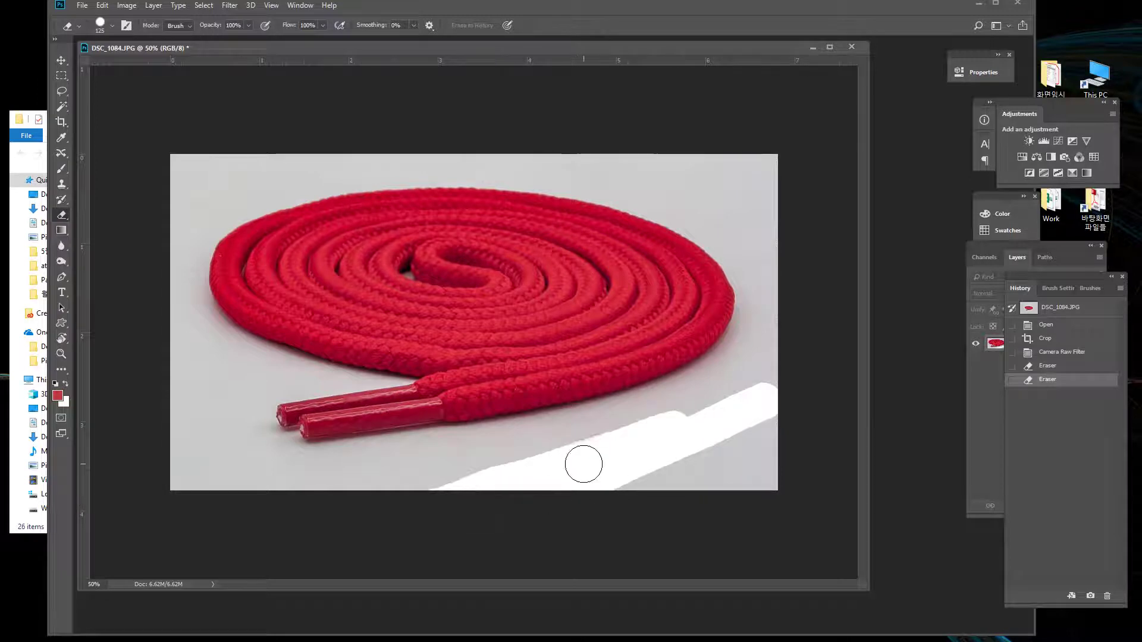
key("ctrl+z")
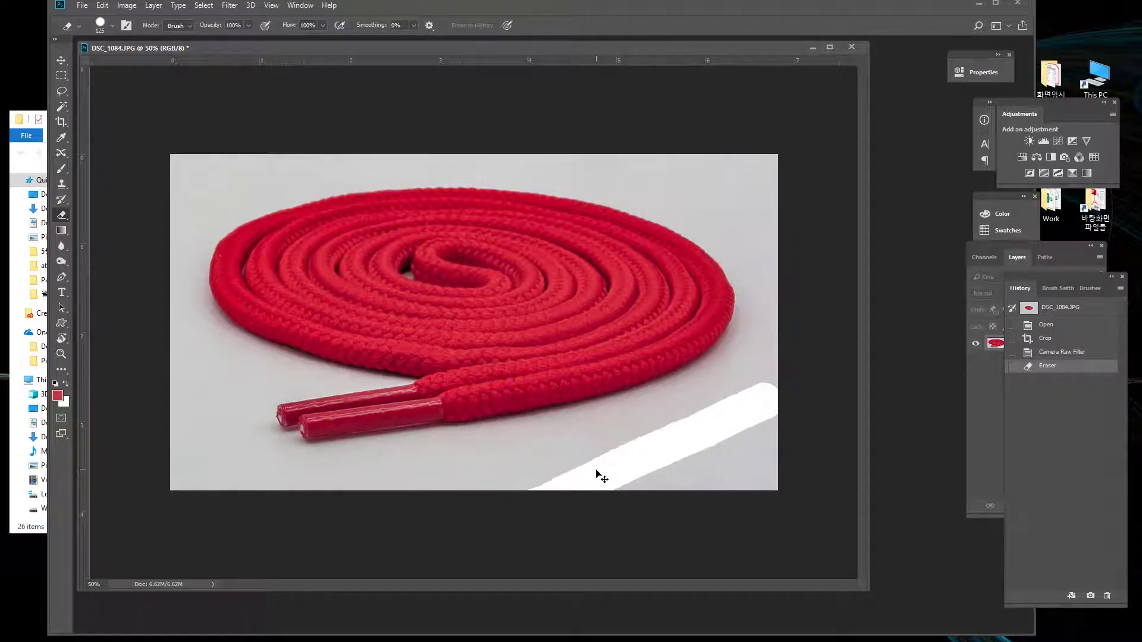
key("ctrl+z")
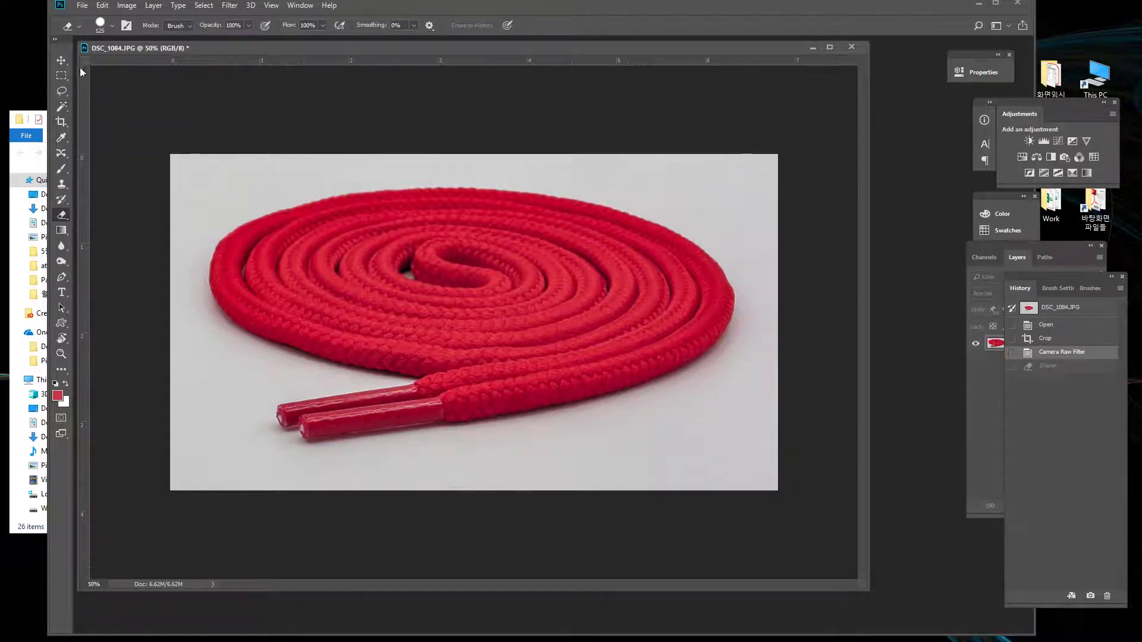
Select the grey background around the lace with the Magic Wand at tolerance 29, contiguous.
left_click_drag(61, 106, 137, 119)
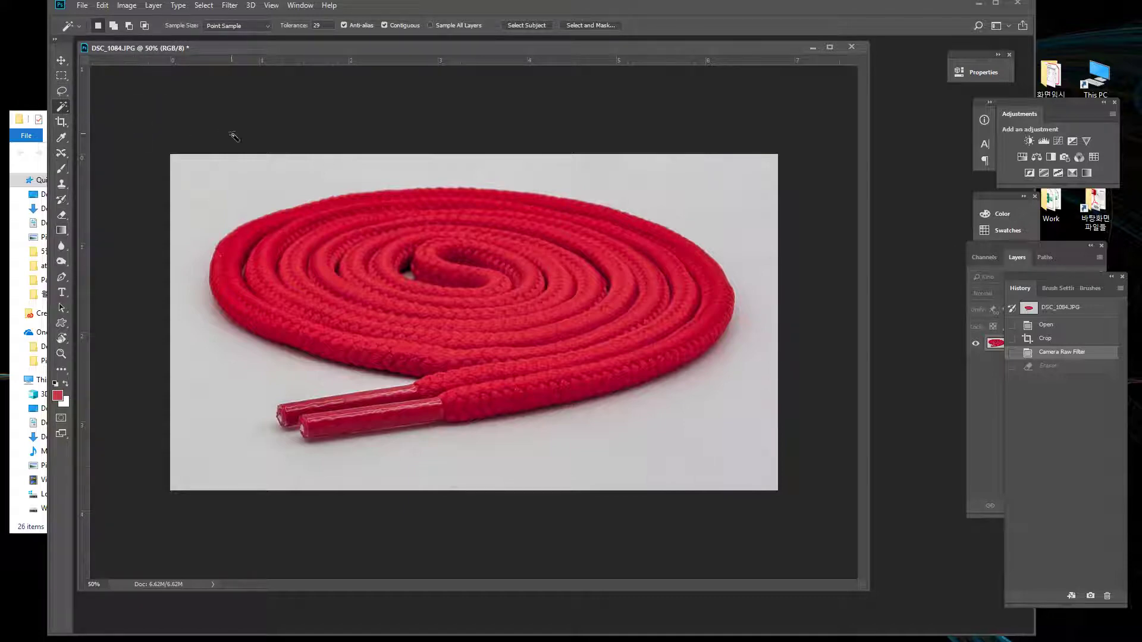
left_click(218, 196)
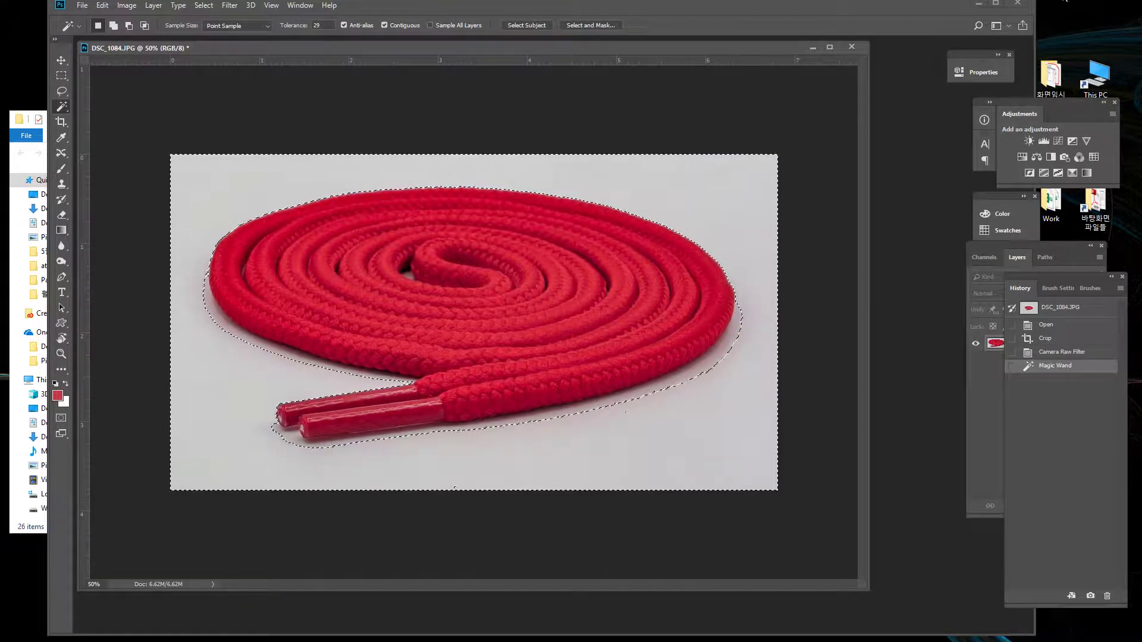
Launch ZoomIt from the desktop, accept its existing settings, and switch back to the lace photo in Photoshop.
left_click_drag(918, 2, 919, 38)
left_click(1096, 47)
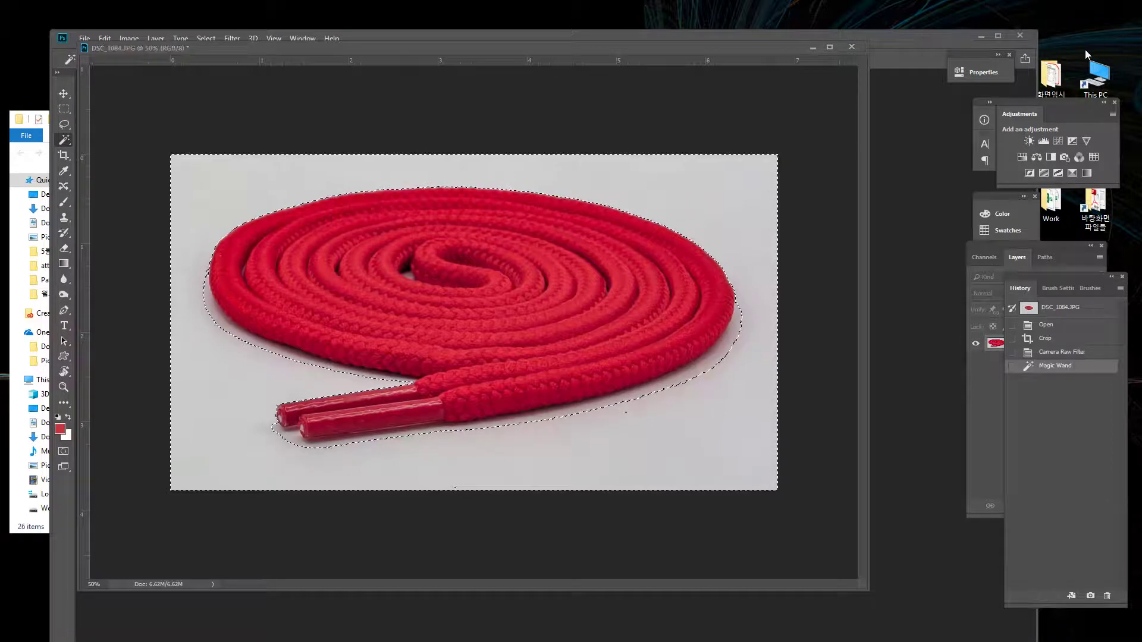
left_click(980, 36)
left_click(1099, 143)
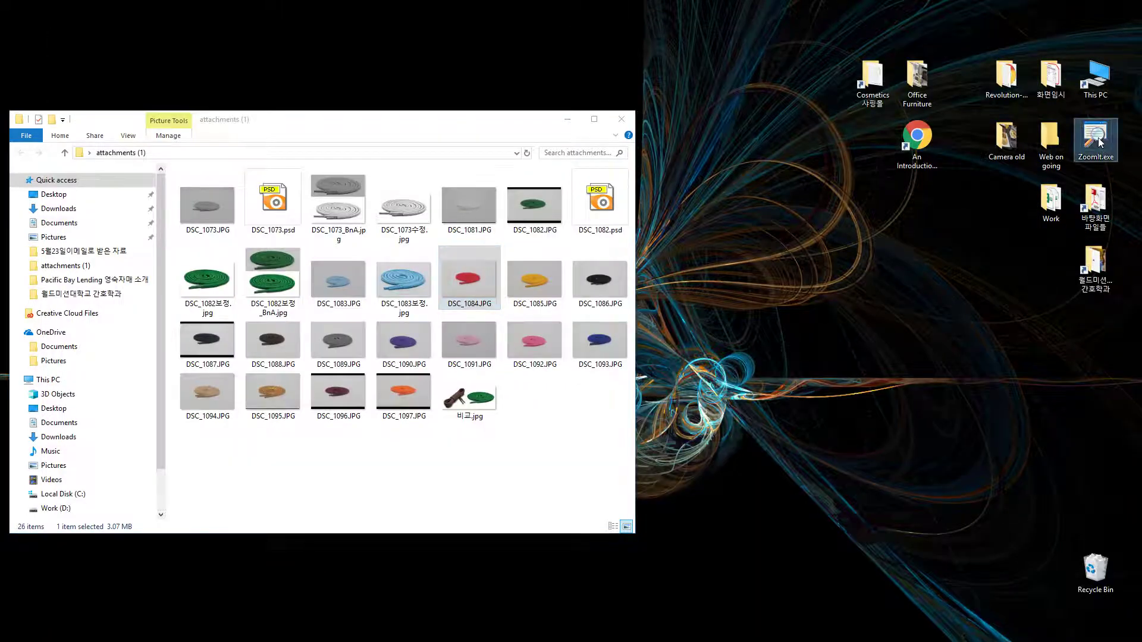
double_click(1099, 142)
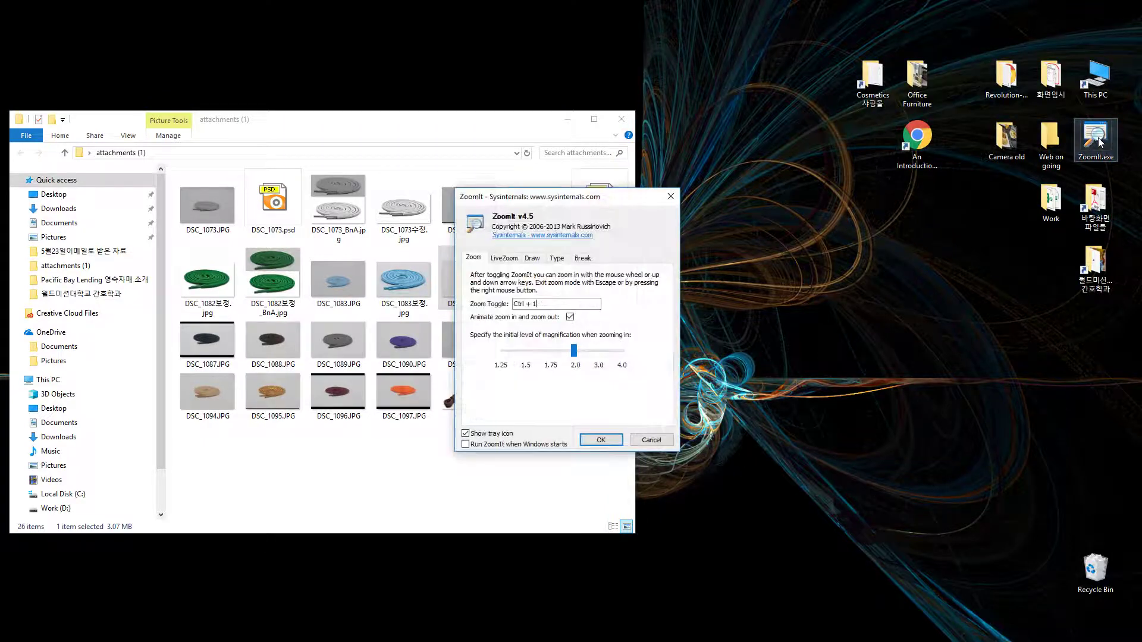
left_click(593, 439)
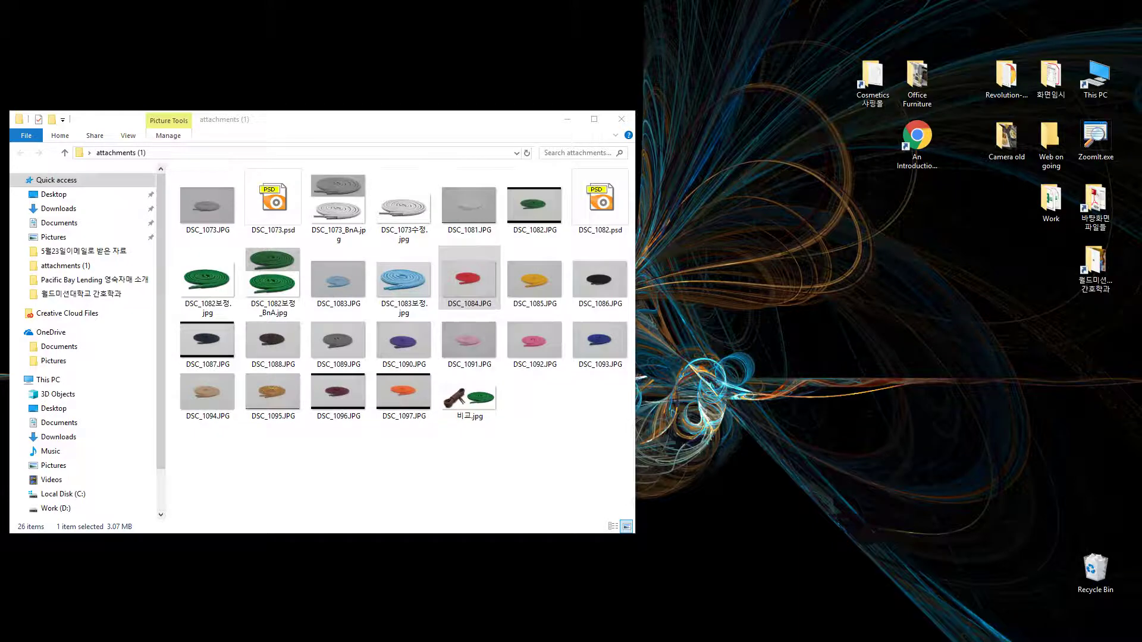
key("alt+Tab")
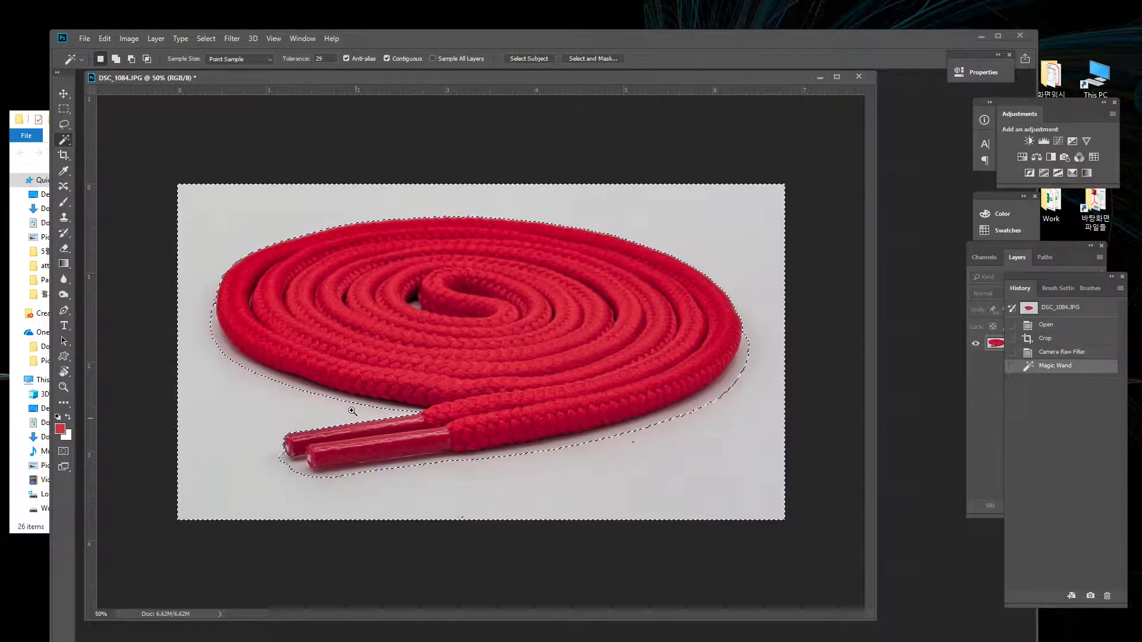
Examine up close how the selection outline follows the coil's outer edge and the shadow beneath it.
left_click(349, 380, "ctrl")
left_click(349, 380, "ctrl")
left_click(349, 380, "ctrl")
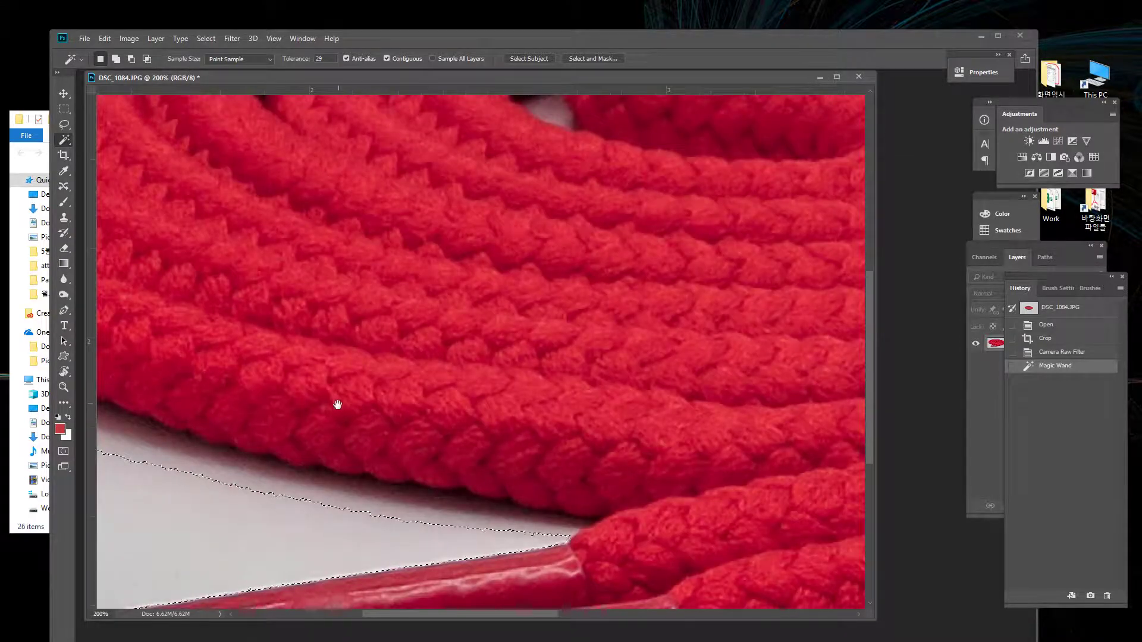
left_click_drag(338, 405, 708, 469)
left_click_drag(357, 206, 439, 362)
left_click_drag(440, 268, 440, 360)
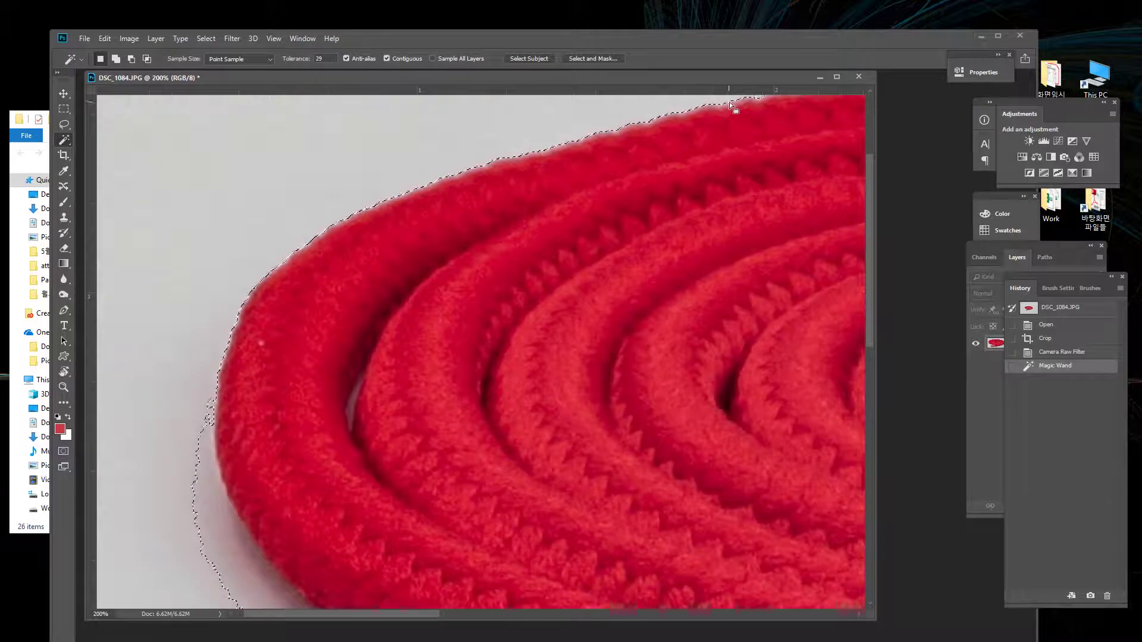
left_click_drag(347, 515, 276, 292)
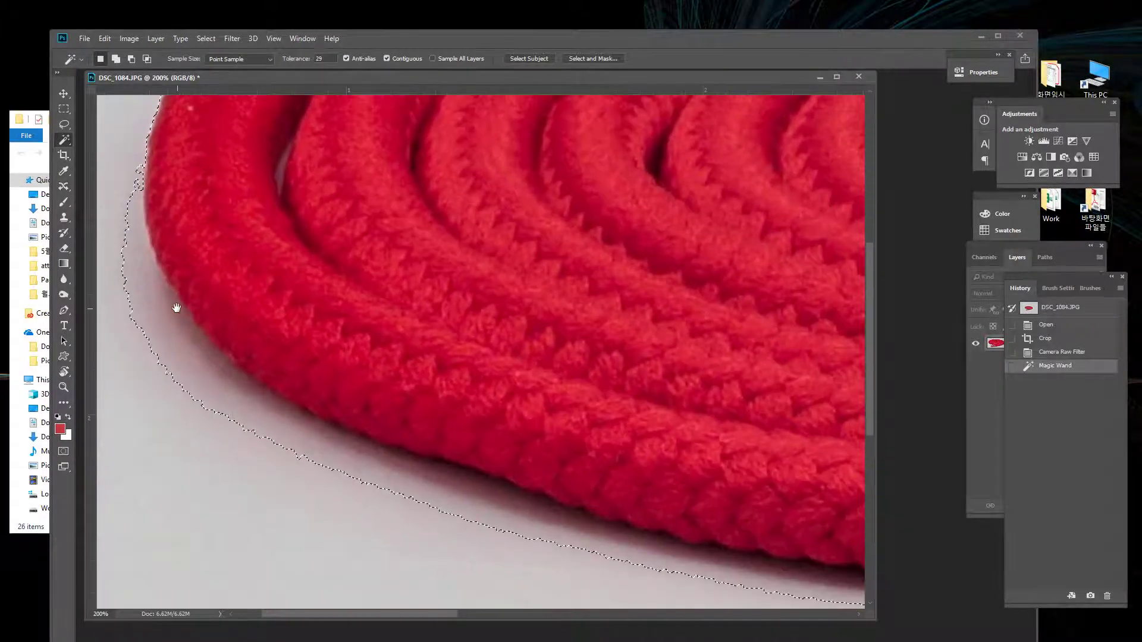
left_click(474, 437, "alt")
left_click(556, 476, "alt")
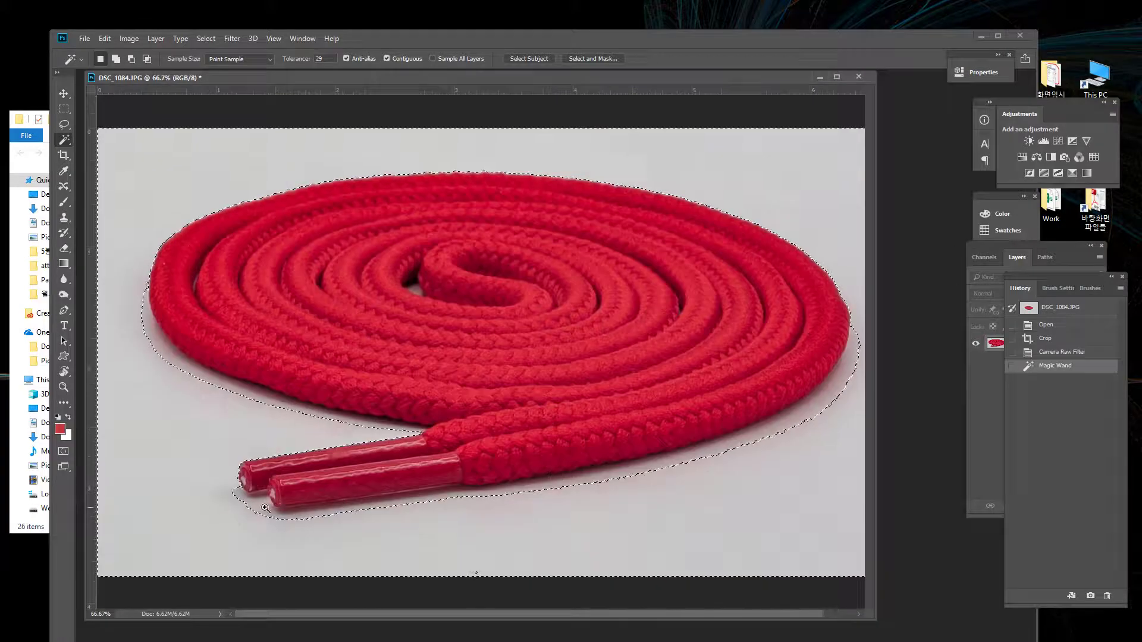
Examine how the selection outline runs around the lace tips and the shadow along the lower edge.
left_click(309, 511)
left_click(443, 467)
left_click_drag(492, 308, 635, 261)
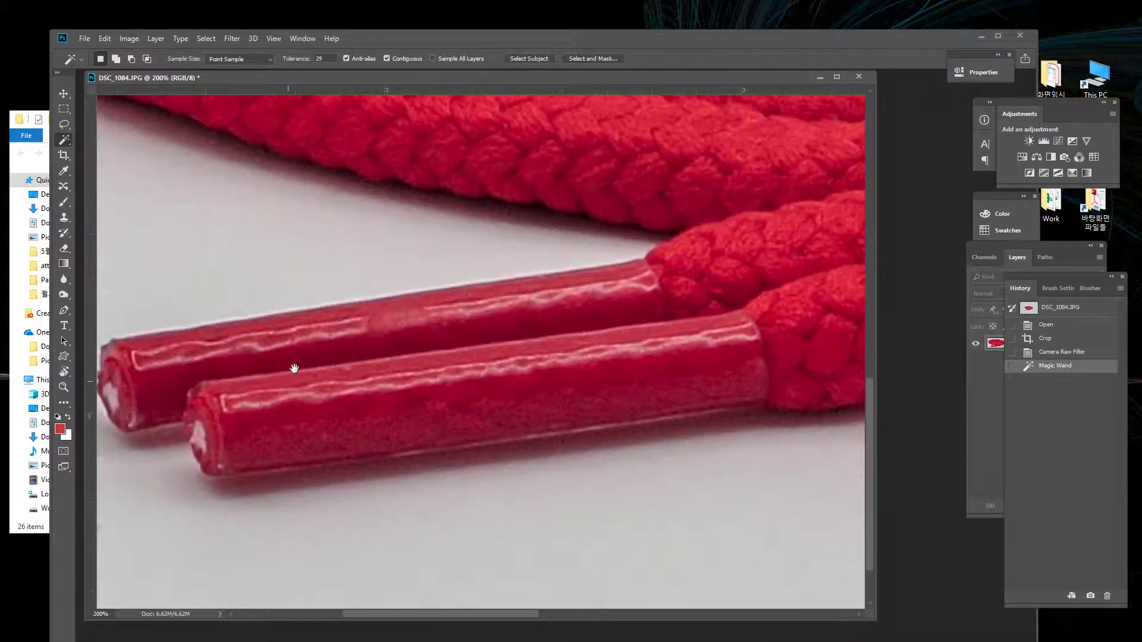
left_click_drag(288, 377, 348, 299)
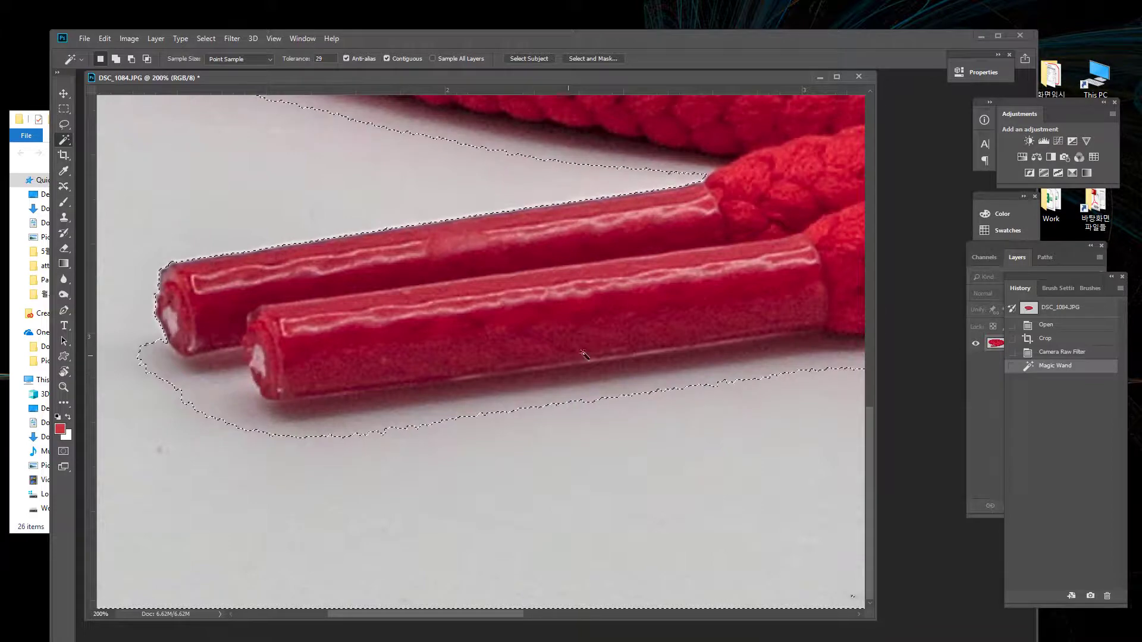
scroll(724, 334, "right", 10)
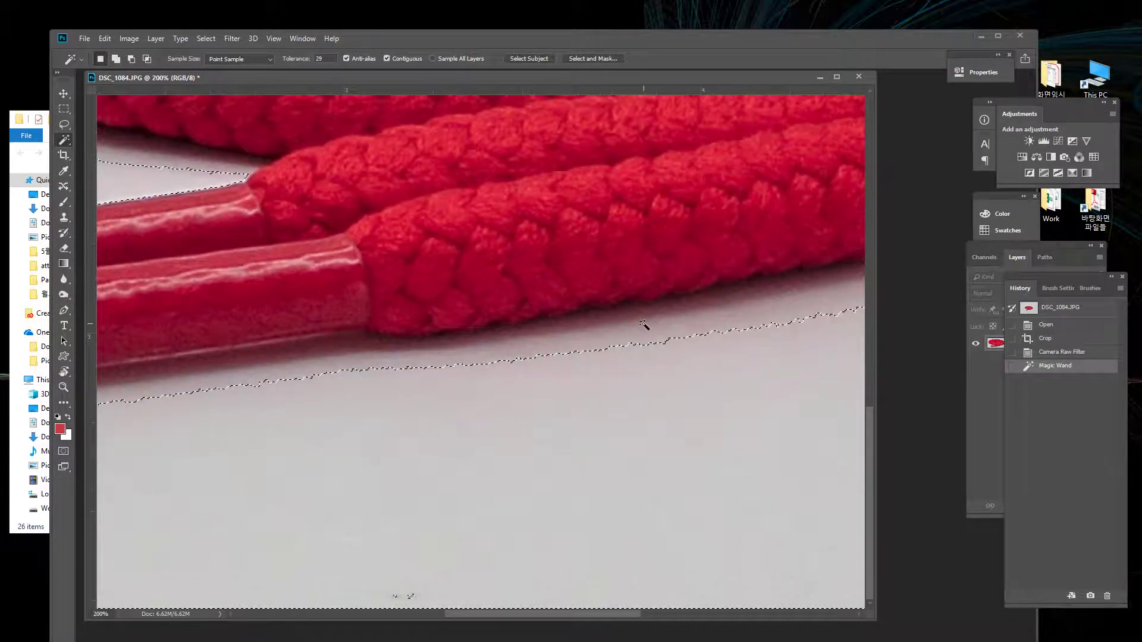
left_click(525, 324, "alt")
scroll(520, 359, "left", 4)
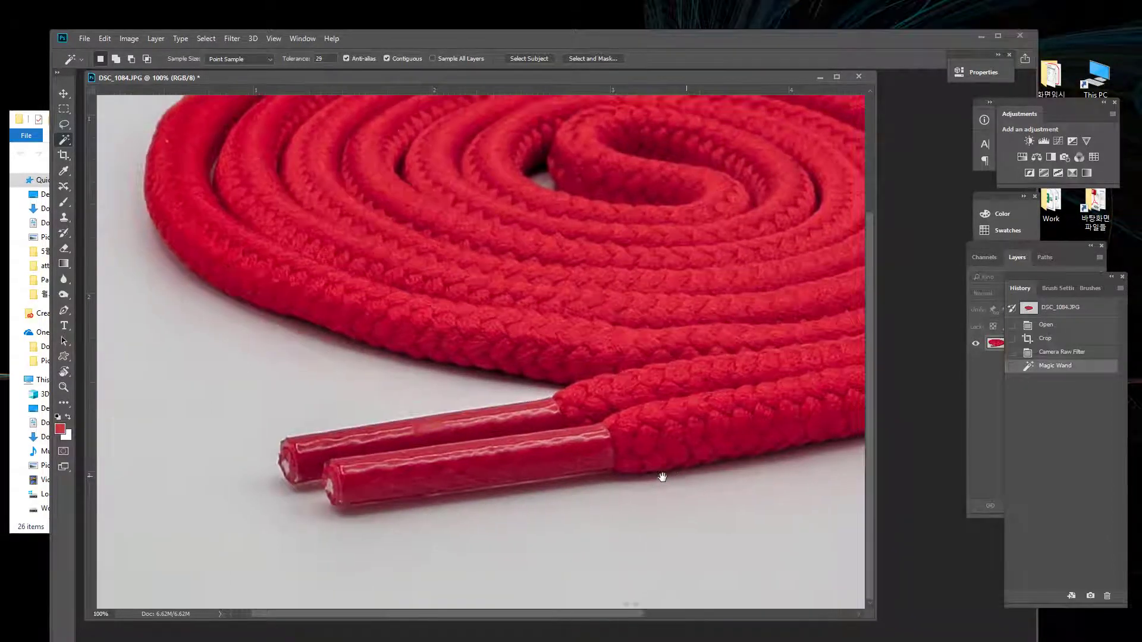
scroll(672, 475, "right", 8)
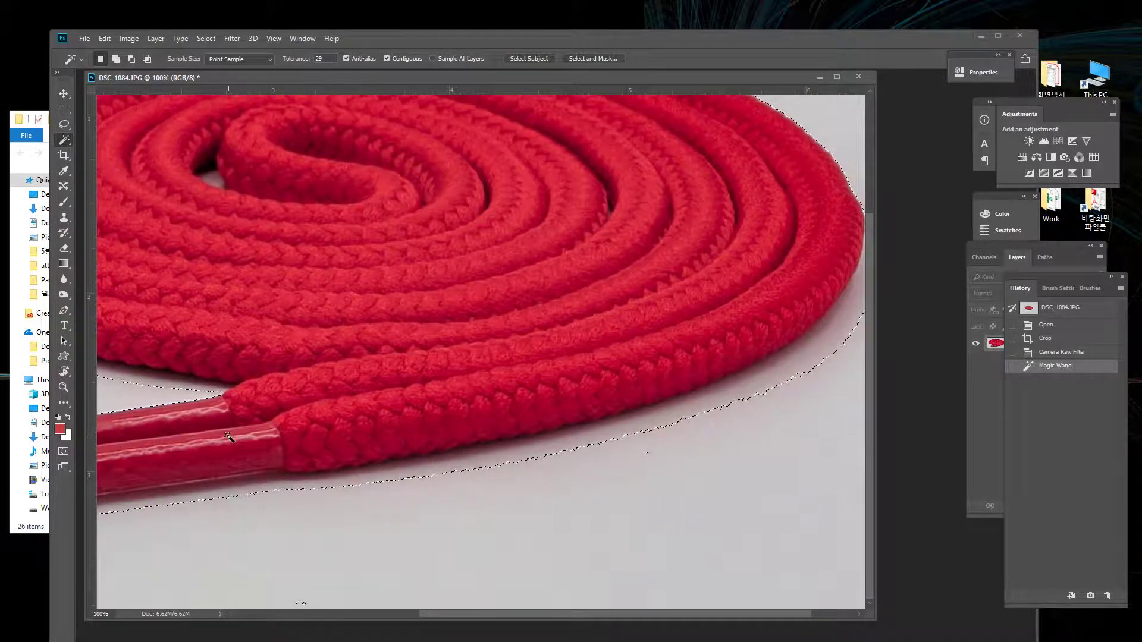
scroll(370, 357, "left", 5)
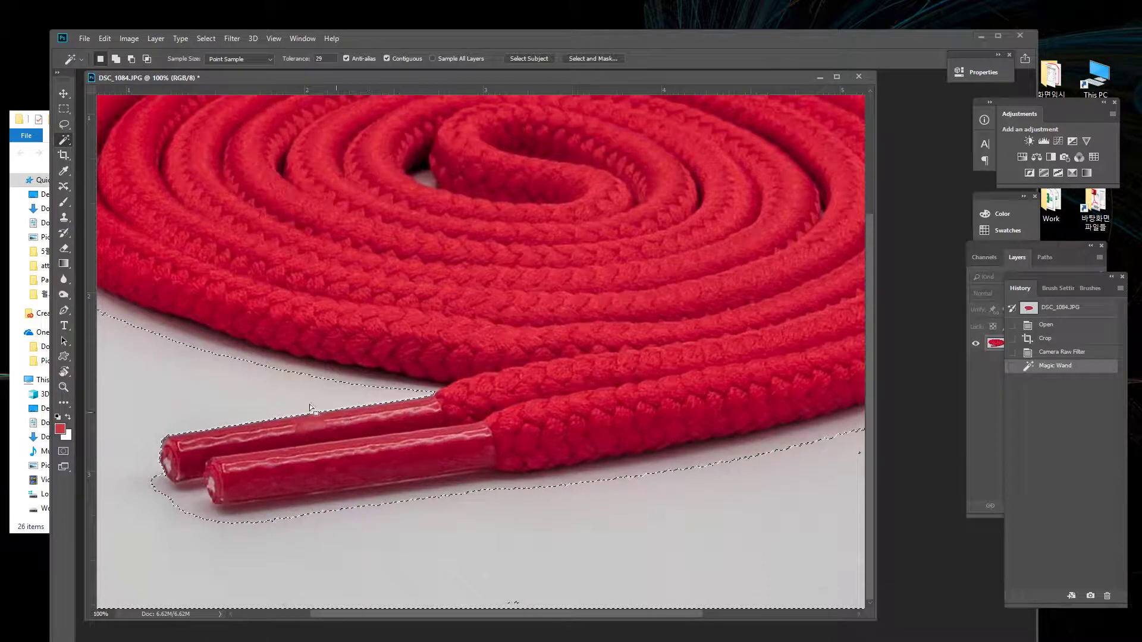
left_click_drag(342, 352, 523, 364)
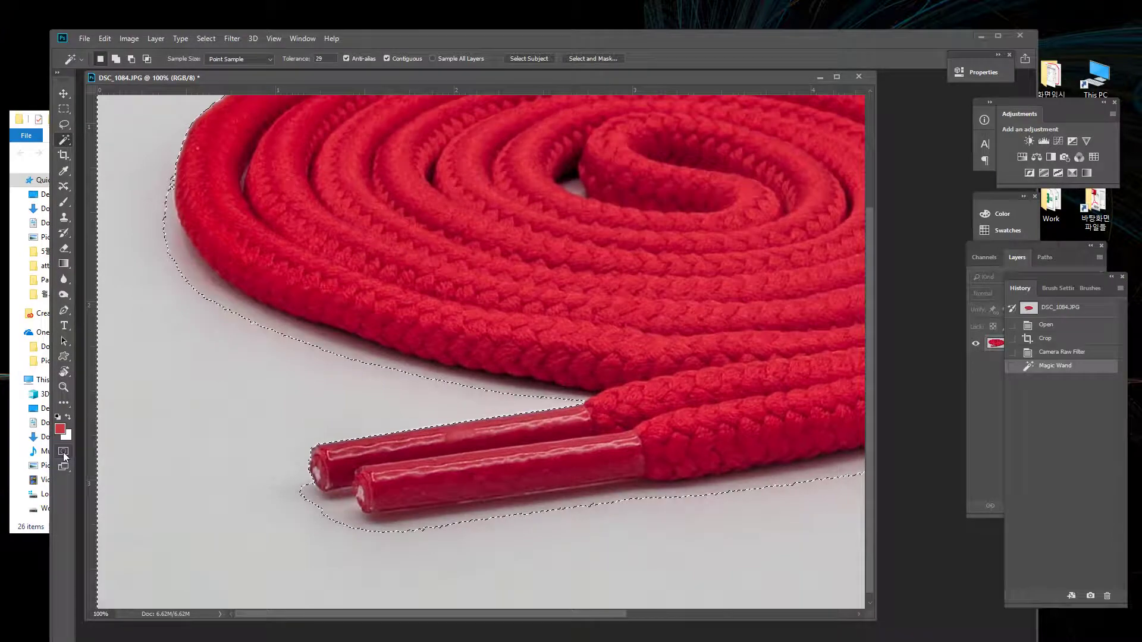
Turn the background selection into a Quick Mask and inspect the unmasked shadow around the lace tips at 300%.
left_click(63, 452)
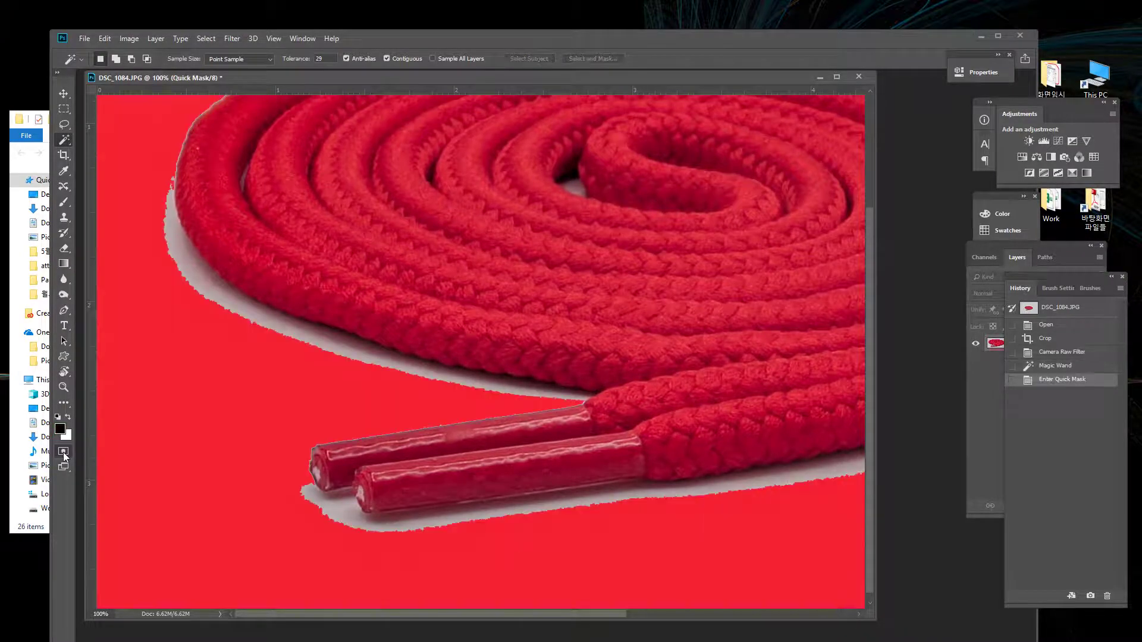
left_click(484, 422, "ctrl+alt")
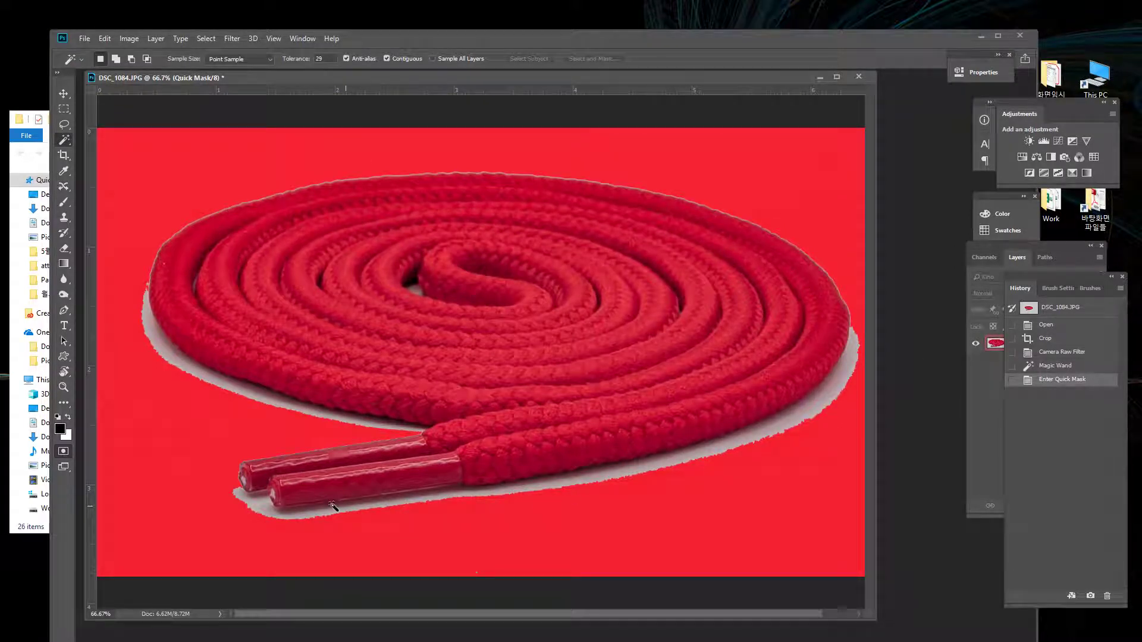
left_click(282, 518, "ctrl")
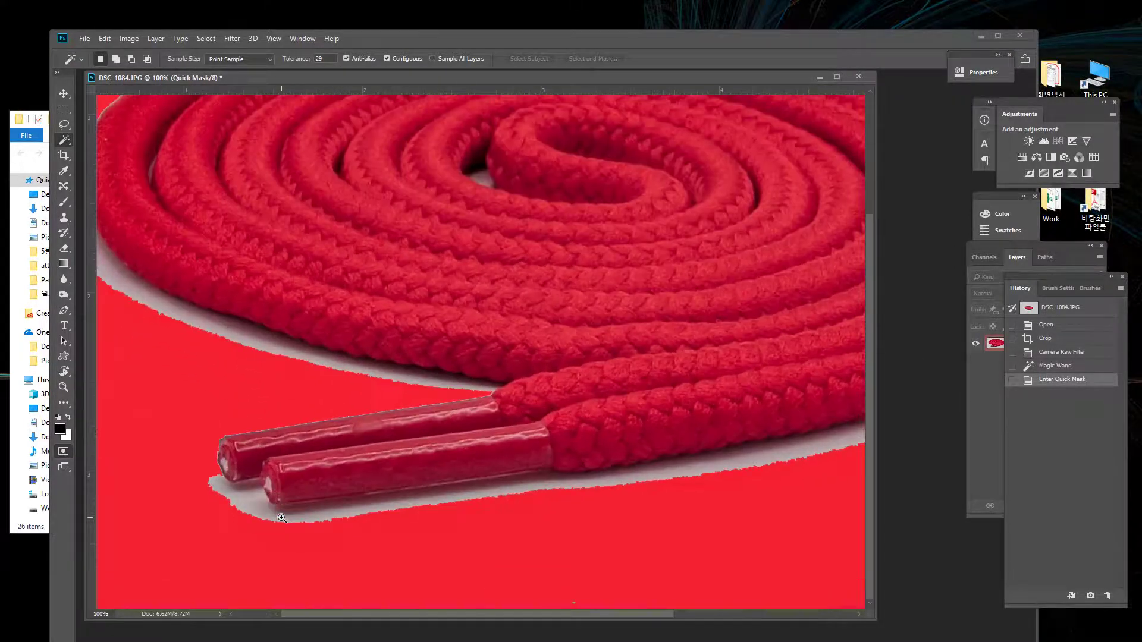
left_click(292, 513, "ctrl")
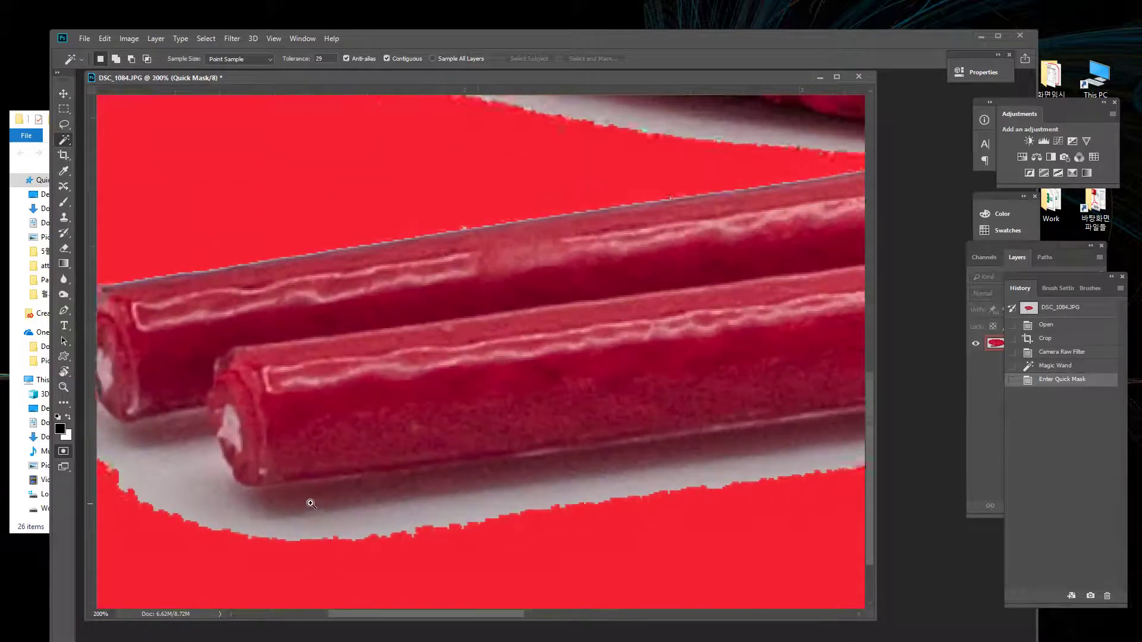
left_click(311, 504, "ctrl")
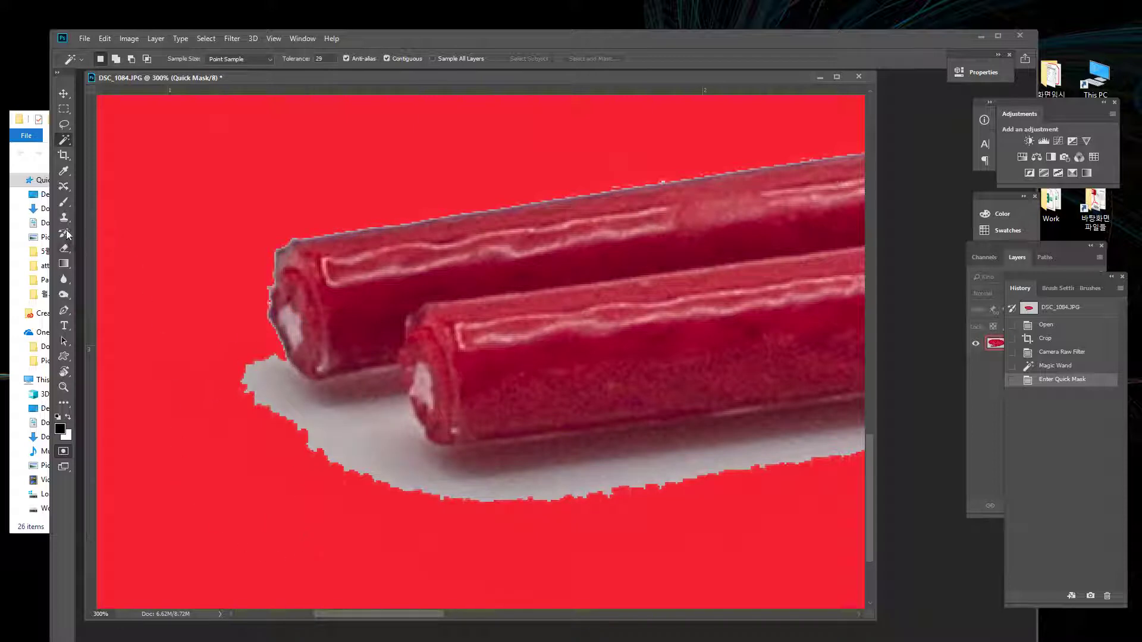
Paint the Quick Mask closer to the lace tips over the shadow below them, using a 45 px black brush with 100% hardness.
left_click(65, 203)
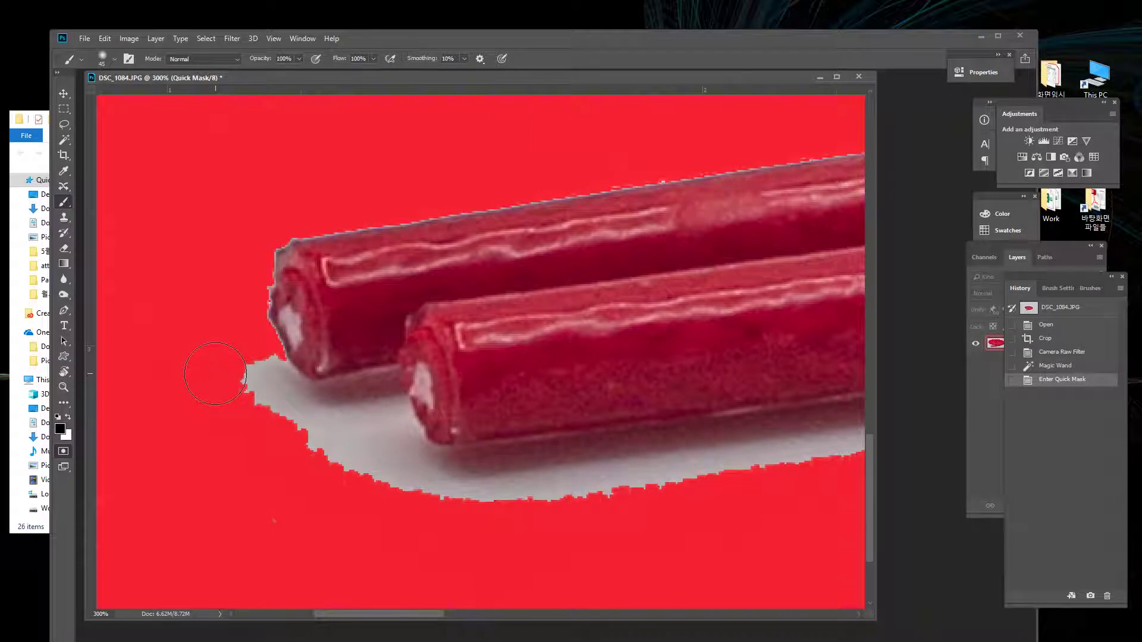
right_click(172, 295)
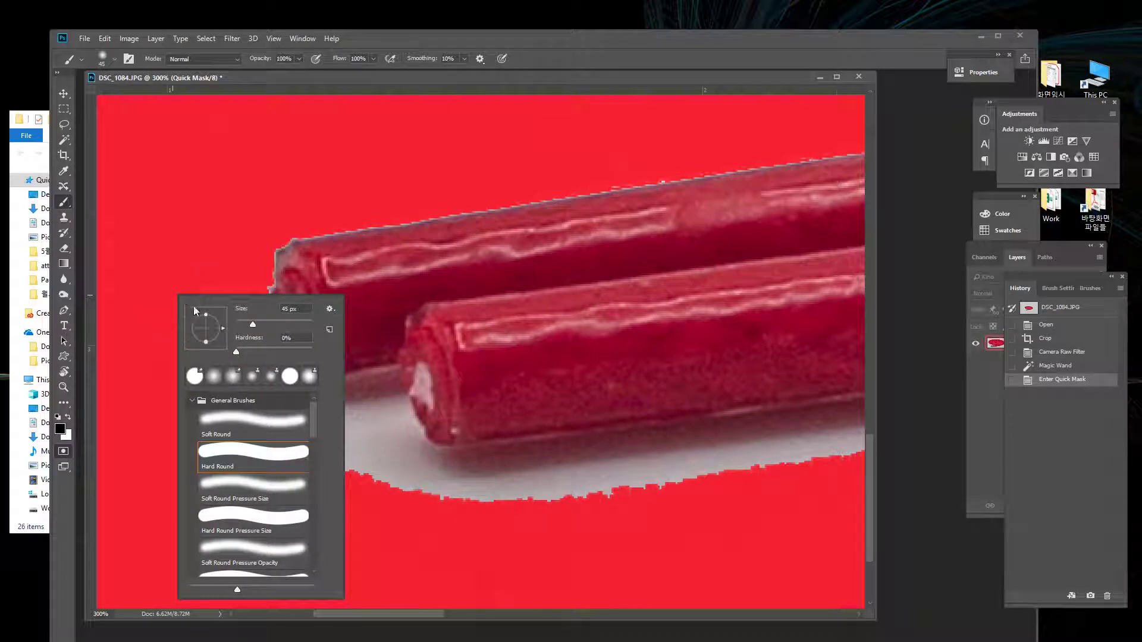
left_click_drag(235, 348, 239, 349)
left_click(170, 250)
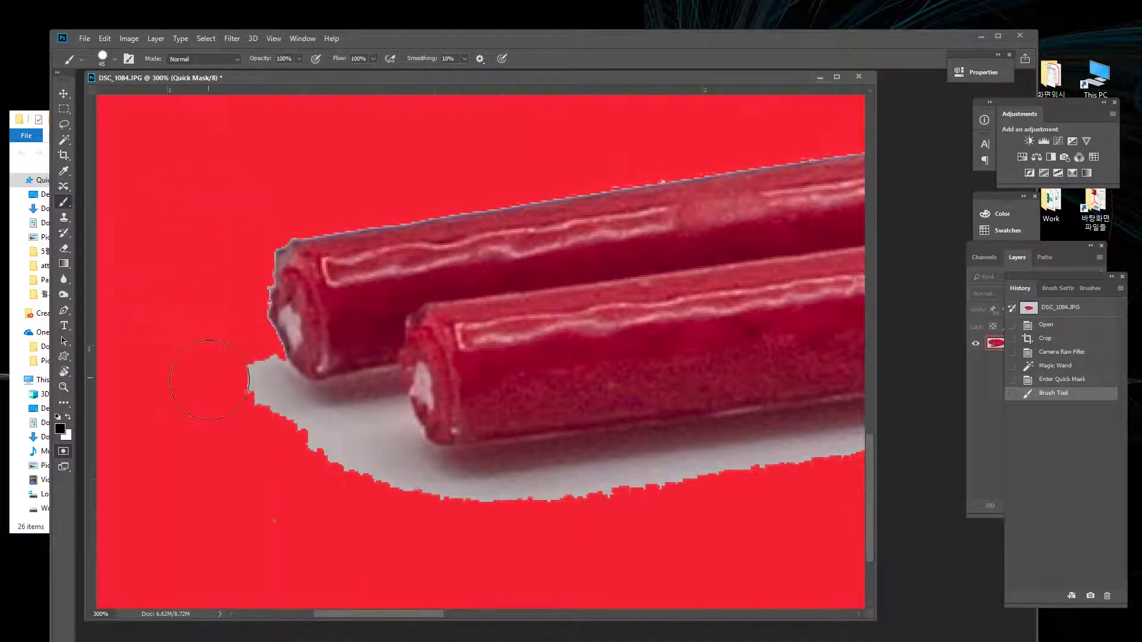
mouse_move(229, 414)
left_mouse_down()
mouse_move(260, 454)
mouse_move(232, 401)
mouse_move(310, 499)
mouse_move(288, 456)
mouse_move(332, 476)
mouse_move(302, 468)
mouse_move(363, 470)
mouse_move(442, 534)
left_mouse_up()
mouse_move(568, 539)
left_mouse_down()
mouse_move(482, 537)
mouse_move(555, 518)
mouse_move(657, 517)
mouse_move(436, 526)
mouse_move(378, 508)
mouse_move(374, 455)
mouse_move(388, 493)
left_mouse_up()
mouse_move(252, 421)
left_mouse_down()
mouse_move(236, 373)
mouse_move(247, 371)
left_mouse_up()
mouse_move(642, 543)
left_mouse_down()
mouse_move(313, 491)
mouse_move(251, 457)
mouse_move(210, 462)
mouse_move(380, 449)
mouse_move(258, 458)
left_mouse_up()
mouse_move(375, 452)
left_mouse_down()
mouse_move(550, 421)
mouse_move(636, 423)
left_mouse_up()
Soften the brush, reduce it to 25 px, and paint the Quick Mask closer to the front lace tip over the shadow beneath it.
right_click(527, 402)
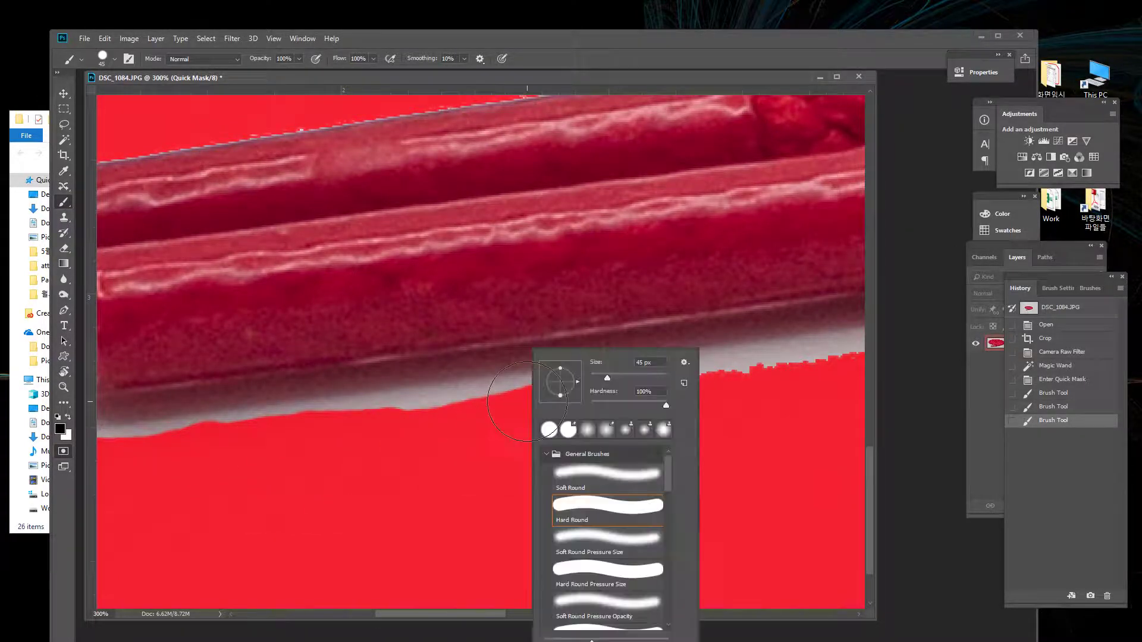
left_click_drag(668, 406, 564, 408)
left_click(411, 462)
mouse_move(416, 400)
left_mouse_down()
mouse_move(527, 414)
mouse_move(259, 436)
left_mouse_up()
mouse_move(583, 470)
left_mouse_down()
mouse_move(569, 432)
mouse_move(530, 387)
left_mouse_up()
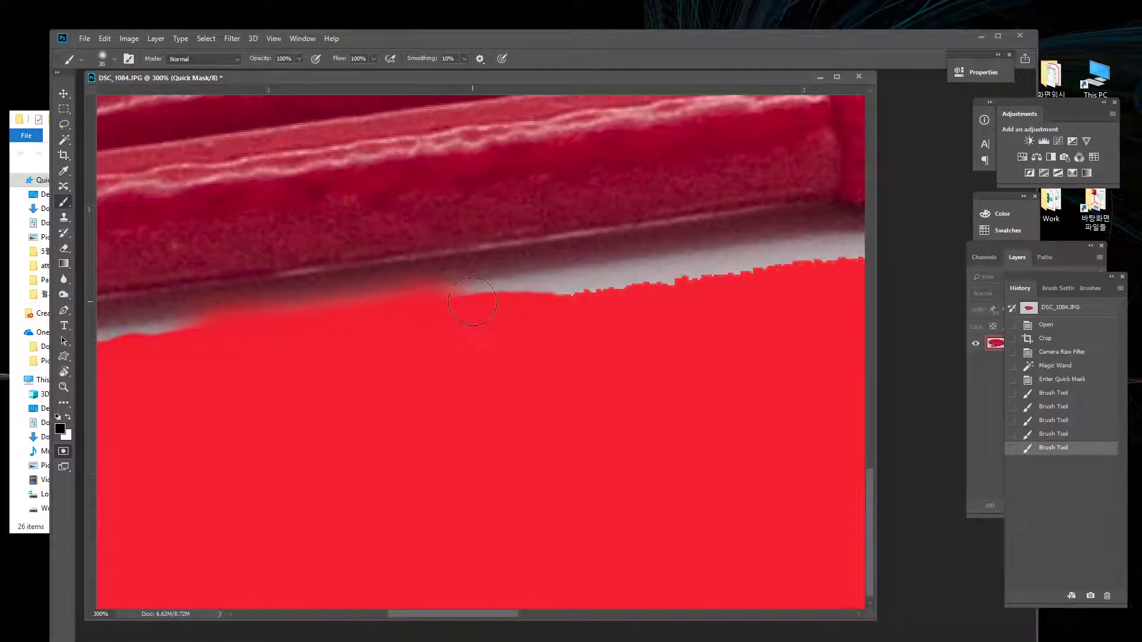
left_click_drag(443, 300, 564, 285)
mouse_move(563, 285)
left_mouse_down()
mouse_move(459, 301)
mouse_move(599, 291)
mouse_move(523, 293)
mouse_move(637, 273)
mouse_move(537, 292)
left_mouse_up()
left_click_drag(660, 272, 740, 275)
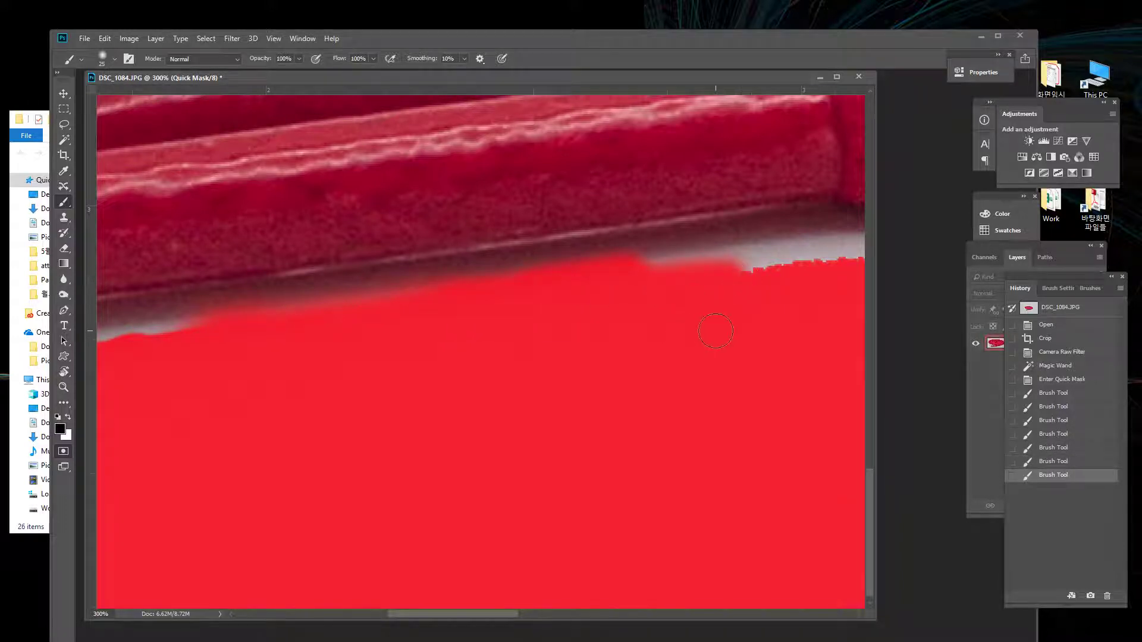
Extend the soft 25 px mask over the shadow where the front plastic tip meets the braided lace.
left_click_drag(713, 326, 481, 340)
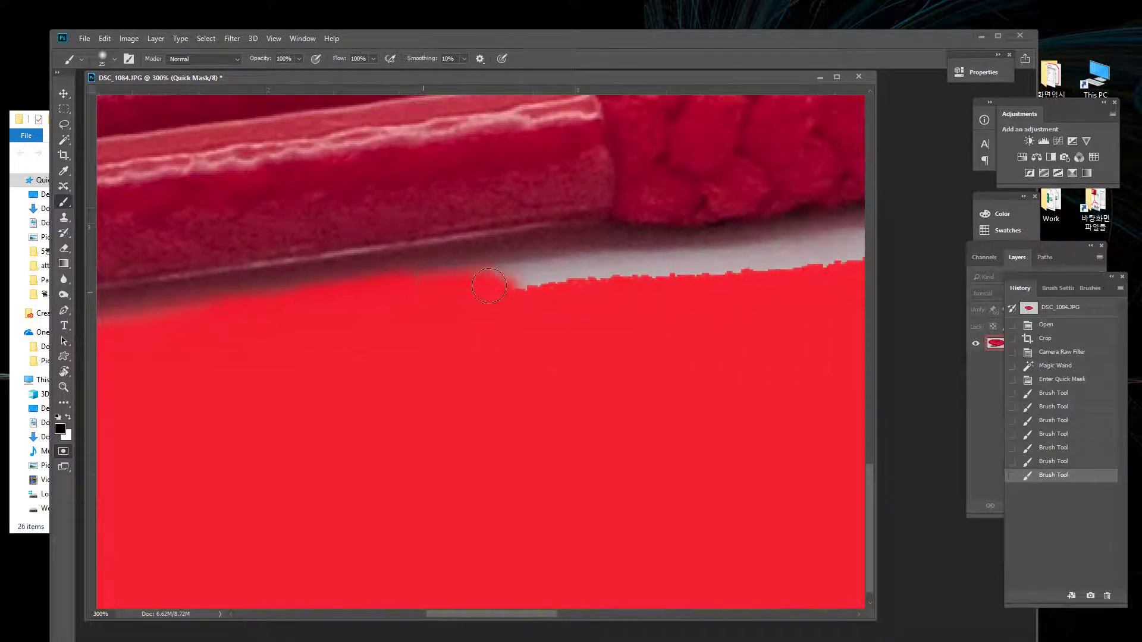
mouse_move(419, 289)
left_mouse_down()
mouse_move(564, 272)
mouse_move(458, 287)
left_mouse_up()
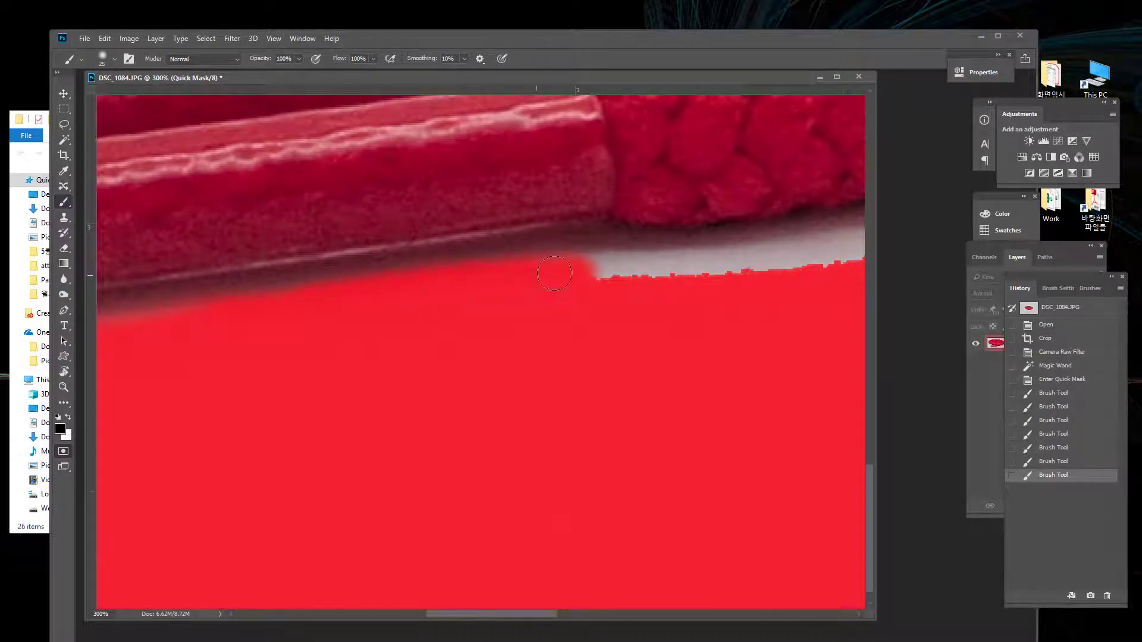
left_click_drag(568, 272, 598, 270)
left_click_drag(467, 285, 475, 285)
left_click_drag(721, 359, 492, 377)
mouse_move(404, 289)
left_mouse_down()
mouse_move(623, 270)
mouse_move(505, 273)
left_mouse_up()
left_click_drag(634, 283, 634, 284)
Mask the shadow under the first stretch of braided lace beyond the tip with the soft 25 px brush.
left_click_drag(631, 341, 465, 351)
mouse_move(431, 285)
left_mouse_down()
mouse_move(406, 278)
mouse_move(499, 259)
mouse_move(393, 280)
left_mouse_up()
mouse_move(487, 272)
left_mouse_down()
mouse_move(640, 253)
mouse_move(493, 260)
mouse_move(663, 250)
left_mouse_up()
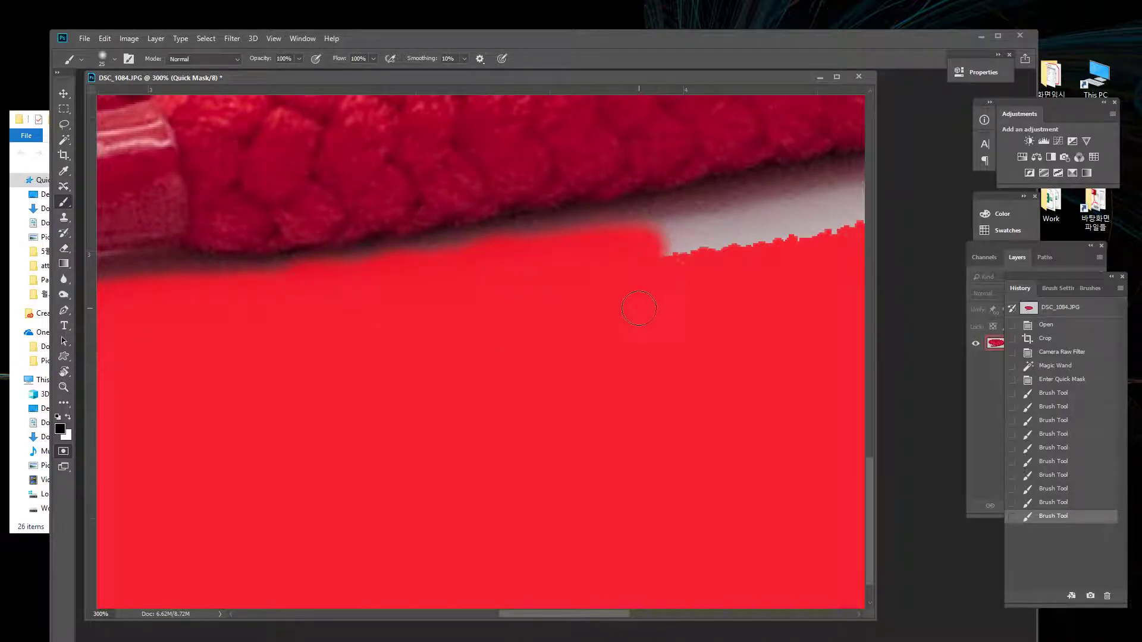
left_click_drag(647, 306, 428, 337)
mouse_move(441, 265)
left_mouse_down()
mouse_move(589, 252)
mouse_move(455, 249)
mouse_move(433, 264)
left_mouse_up()
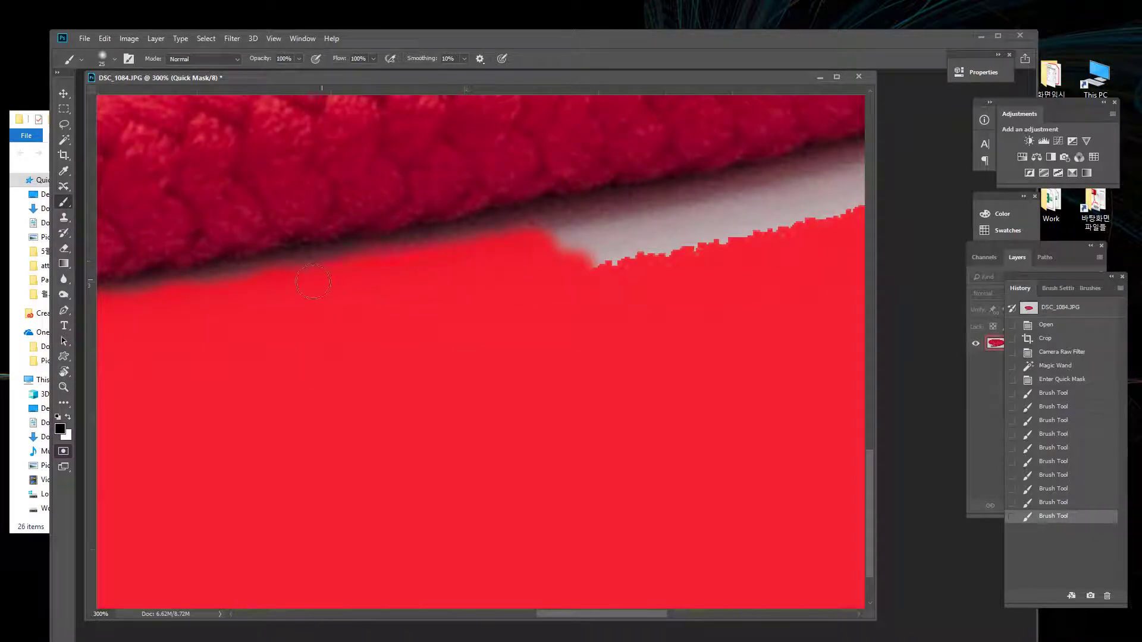
mouse_move(553, 244)
left_mouse_down()
mouse_move(619, 242)
mouse_move(563, 241)
mouse_move(613, 262)
left_mouse_up()
Continue the soft mask along the braid's lower edge up to the coil's lower-right curve, redoing the stroke that goes wrong.
left_click_drag(762, 293, 410, 344)
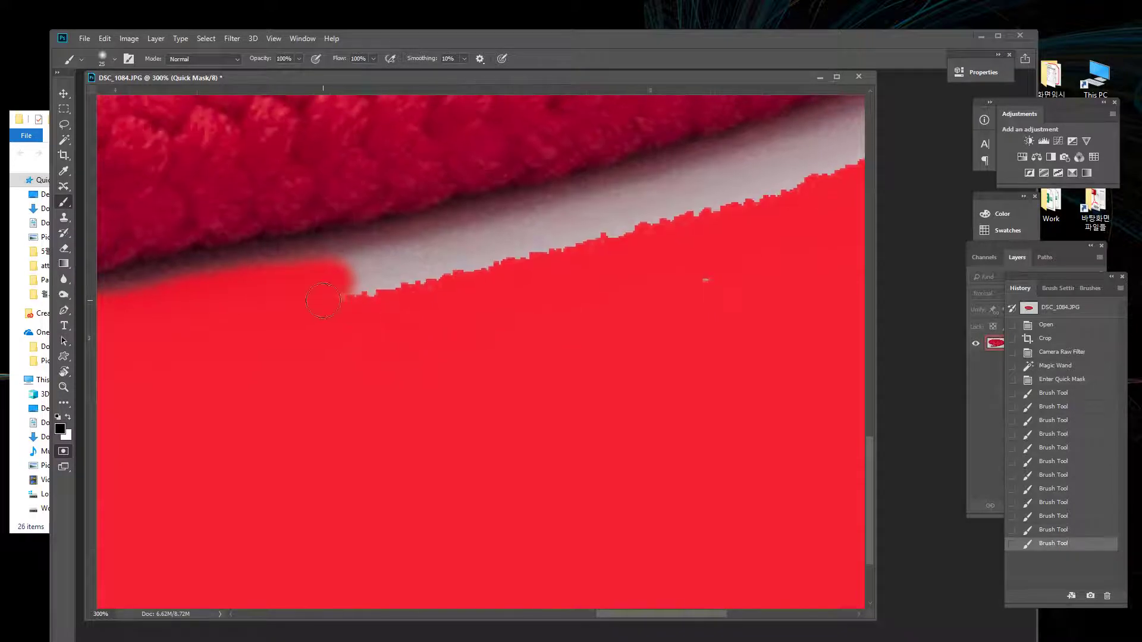
mouse_move(323, 300)
left_mouse_down()
mouse_move(490, 263)
mouse_move(351, 289)
mouse_move(437, 256)
mouse_move(337, 261)
mouse_move(388, 261)
mouse_move(386, 290)
left_mouse_up()
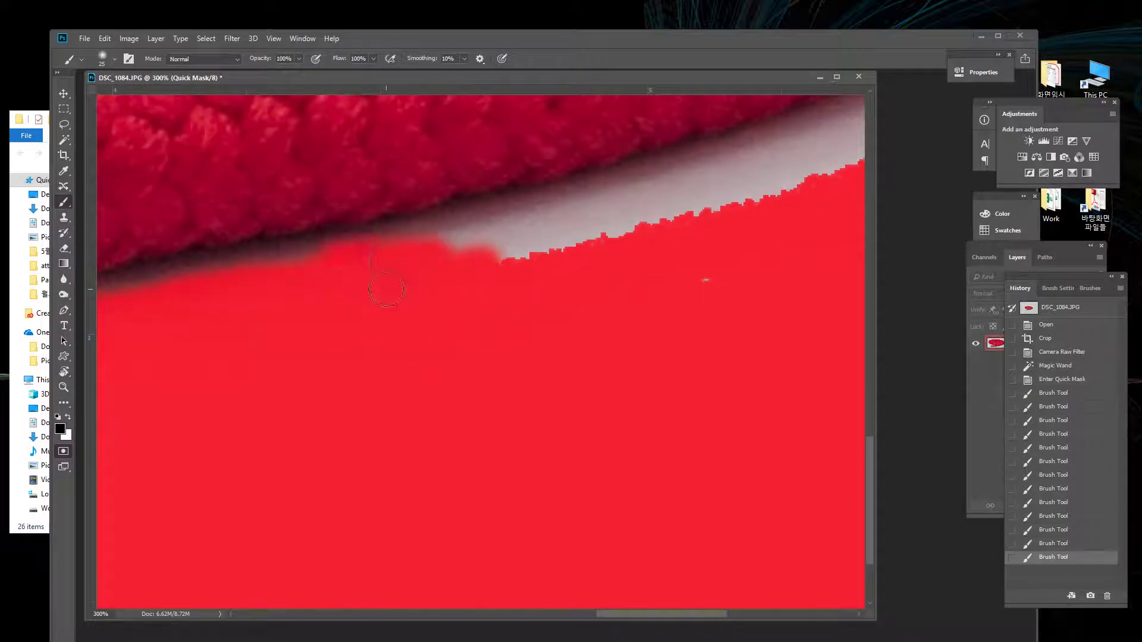
key("ctrl+z")
mouse_move(326, 263)
left_mouse_down()
mouse_move(503, 245)
mouse_move(675, 191)
mouse_move(654, 230)
left_mouse_up()
left_click_drag(744, 274, 503, 361)
mouse_move(458, 270)
left_mouse_down()
mouse_move(616, 249)
mouse_move(410, 303)
mouse_move(553, 241)
mouse_move(449, 280)
mouse_move(715, 196)
mouse_move(595, 253)
mouse_move(767, 209)
left_mouse_up()
left_click_drag(612, 339, 354, 403)
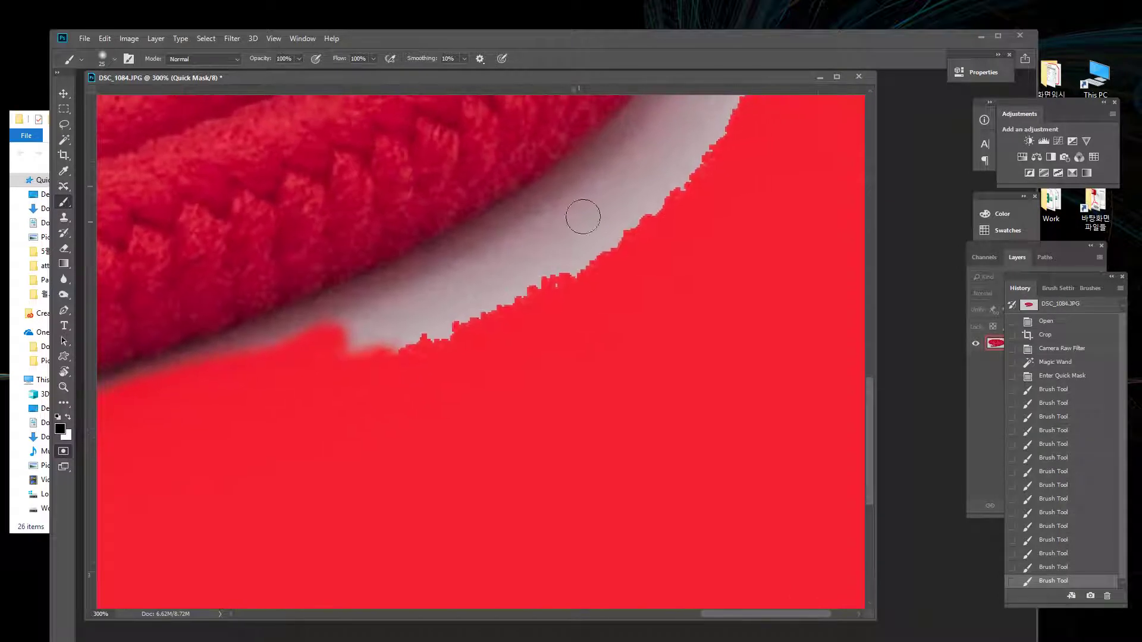
mouse_move(637, 146)
left_mouse_down()
mouse_move(604, 183)
mouse_move(422, 284)
left_mouse_up()
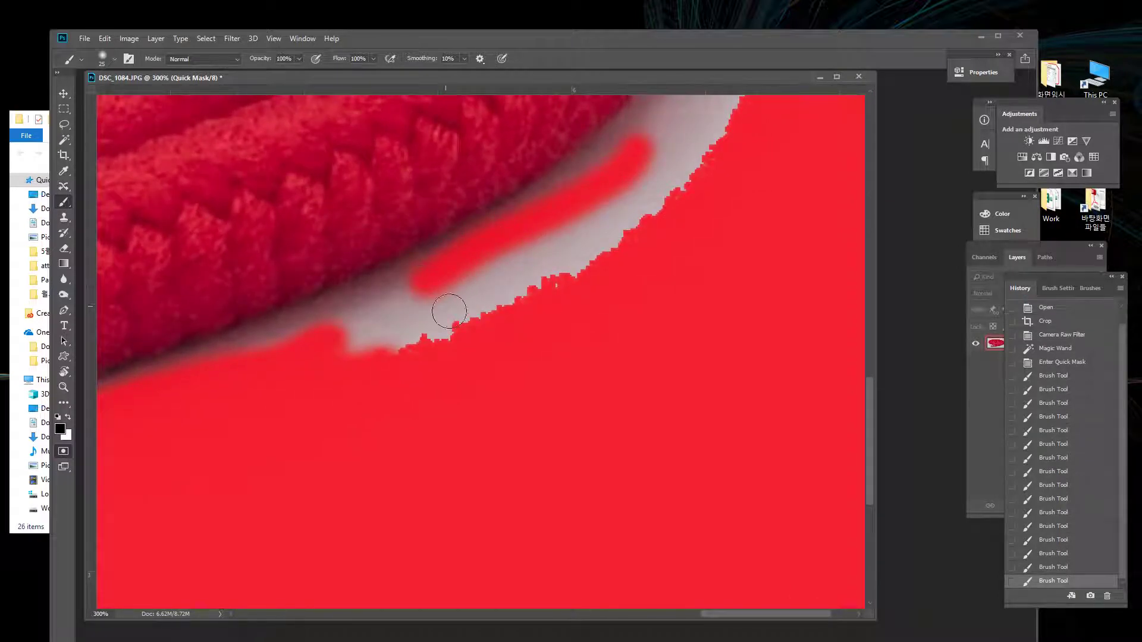
key("ctrl+z")
left_click(631, 157)
left_click_drag(631, 157, 322, 344)
key("ctrl+z")
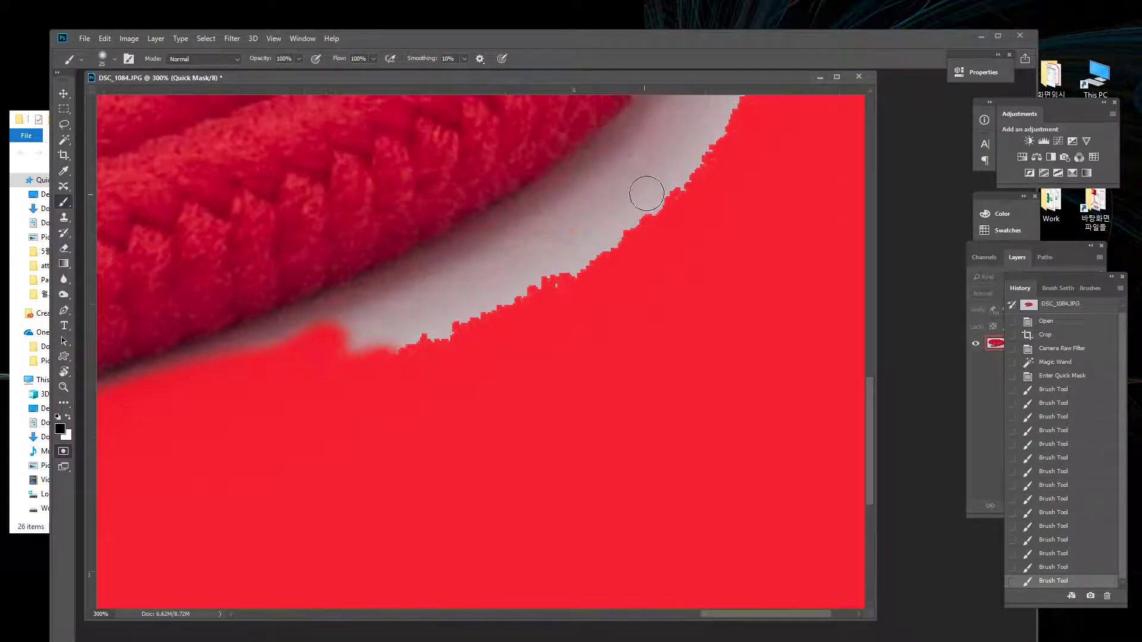
Paint a soft 25 px mask band through the shadow just outside the coil's lower-right curve.
mouse_move(636, 156)
left_mouse_down()
mouse_move(572, 208)
mouse_move(324, 336)
mouse_move(393, 355)
left_mouse_up()
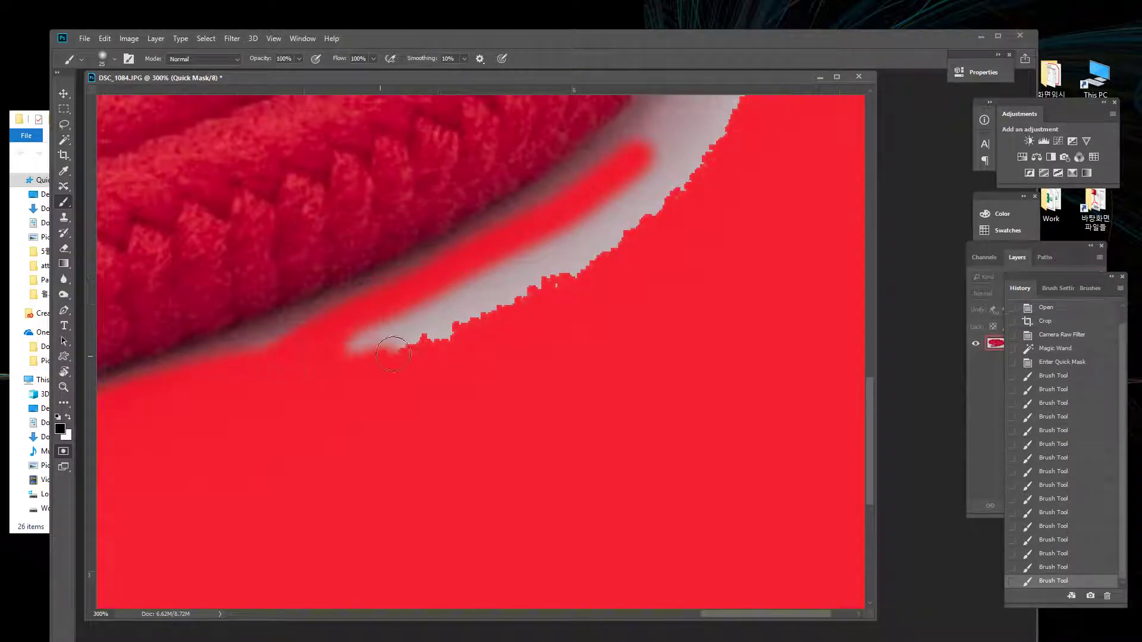
left_click_drag(694, 165, 551, 376)
left_click_drag(635, 133, 611, 192)
mouse_move(584, 262)
left_mouse_down()
mouse_move(555, 320)
mouse_move(476, 415)
left_mouse_up()
mouse_move(604, 242)
left_mouse_down()
mouse_move(502, 362)
mouse_move(519, 399)
left_mouse_up()
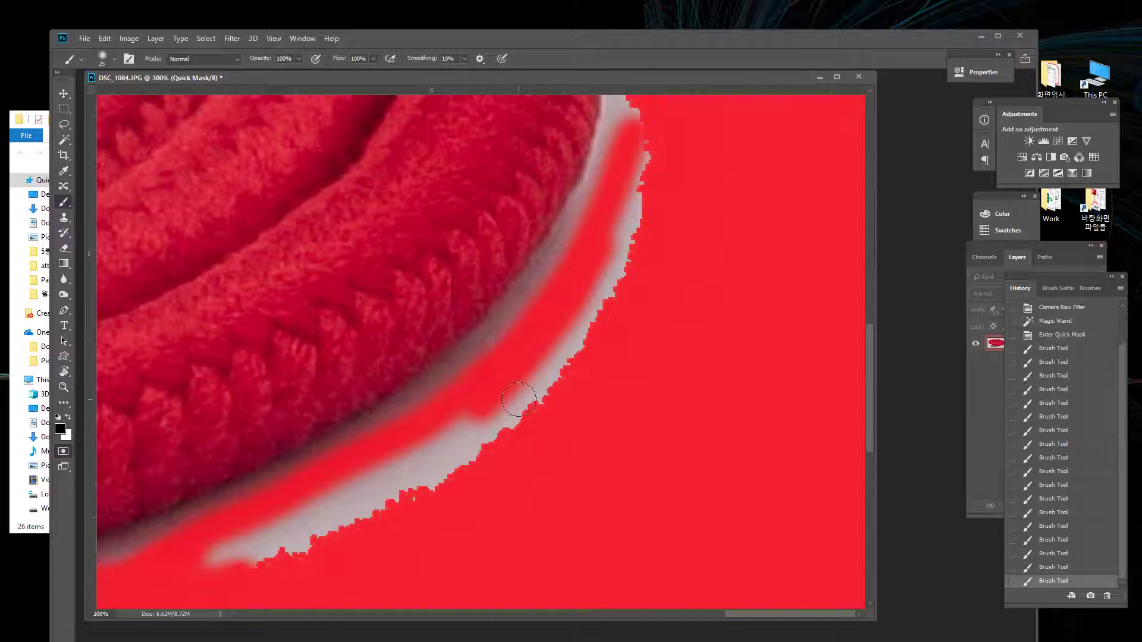
Set the brush to 100% hardness and 40 px, and fill the unmasked strip outside the soft band on the lower-right curve.
right_click(538, 437)
left_click_drag(601, 406, 678, 405)
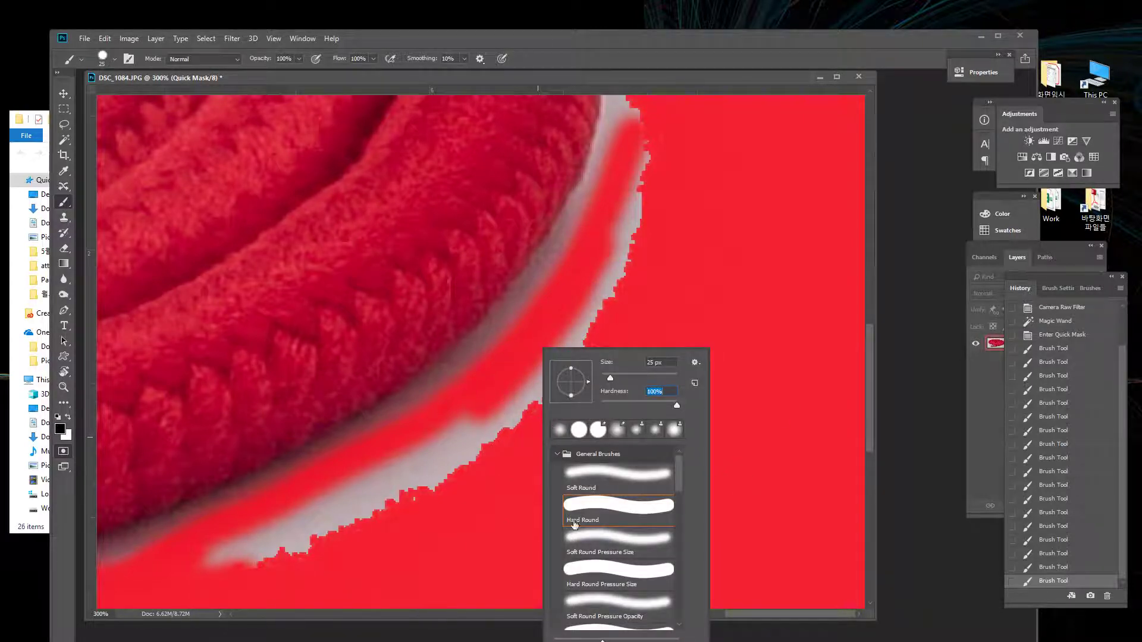
left_click(431, 546)
left_click_drag(222, 563, 336, 511)
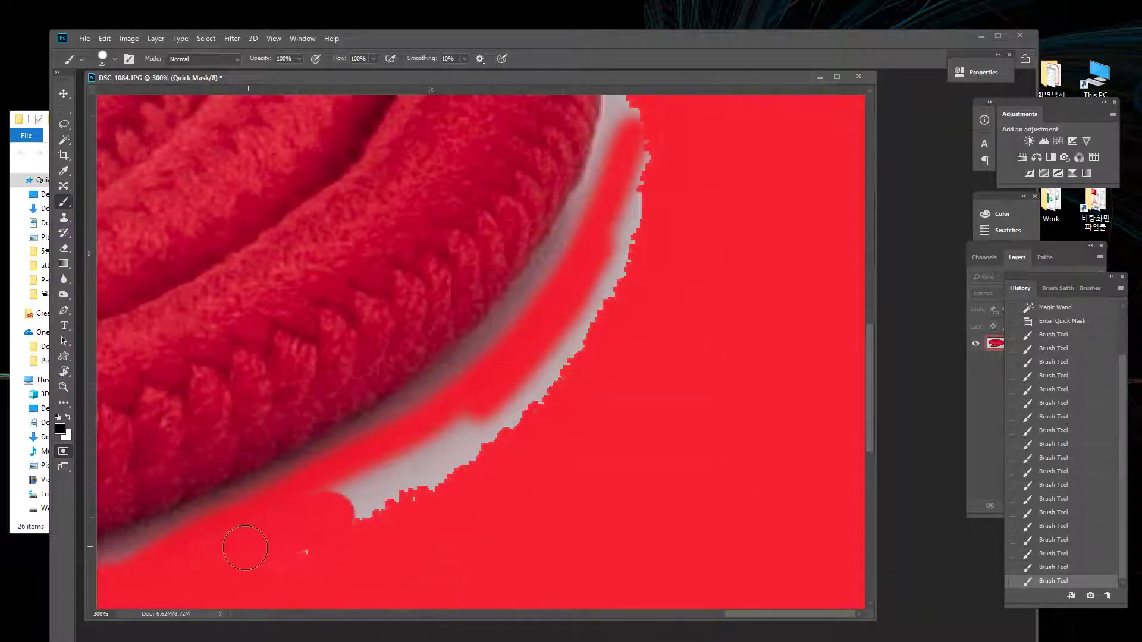
key("bracketright")
mouse_move(283, 541)
left_mouse_down()
mouse_move(578, 367)
mouse_move(630, 279)
mouse_move(648, 143)
left_mouse_up()
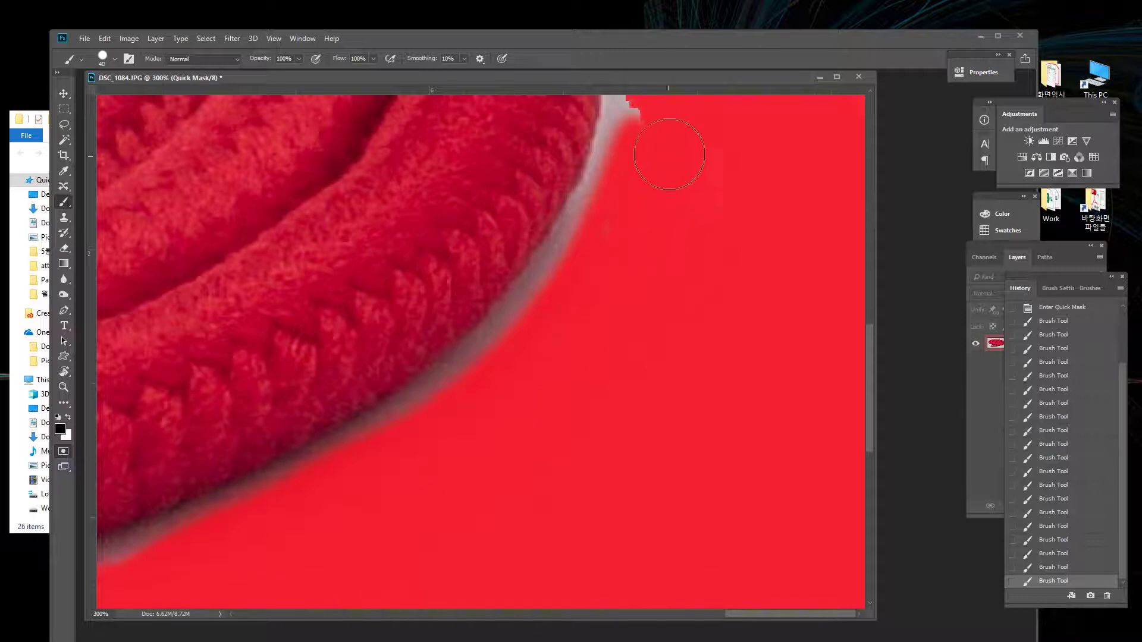
Switch to a 20 px brush with 0% hardness and mask the leftover shadow sliver at the coil's right edge.
left_click_drag(749, 302, 683, 480)
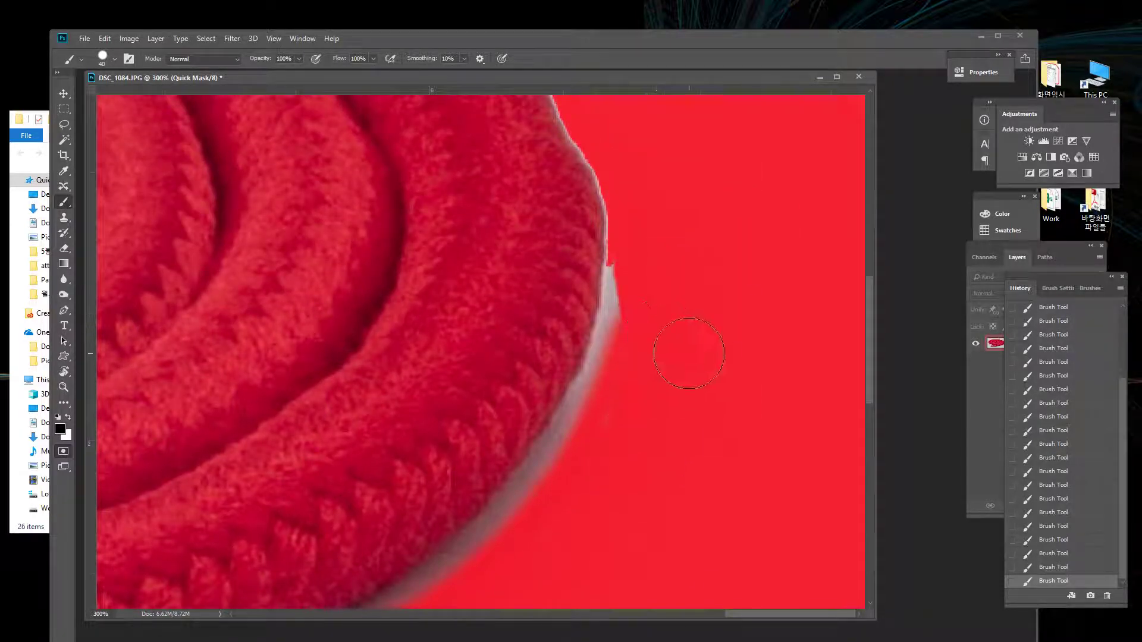
right_click(660, 300)
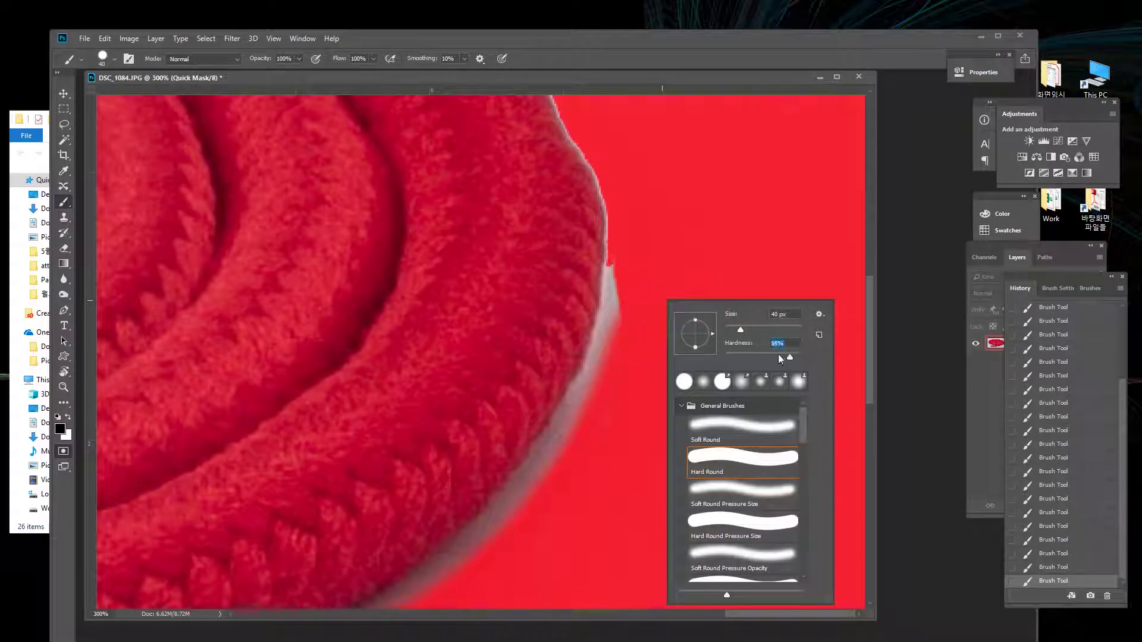
key("Return")
key("bracketleft")
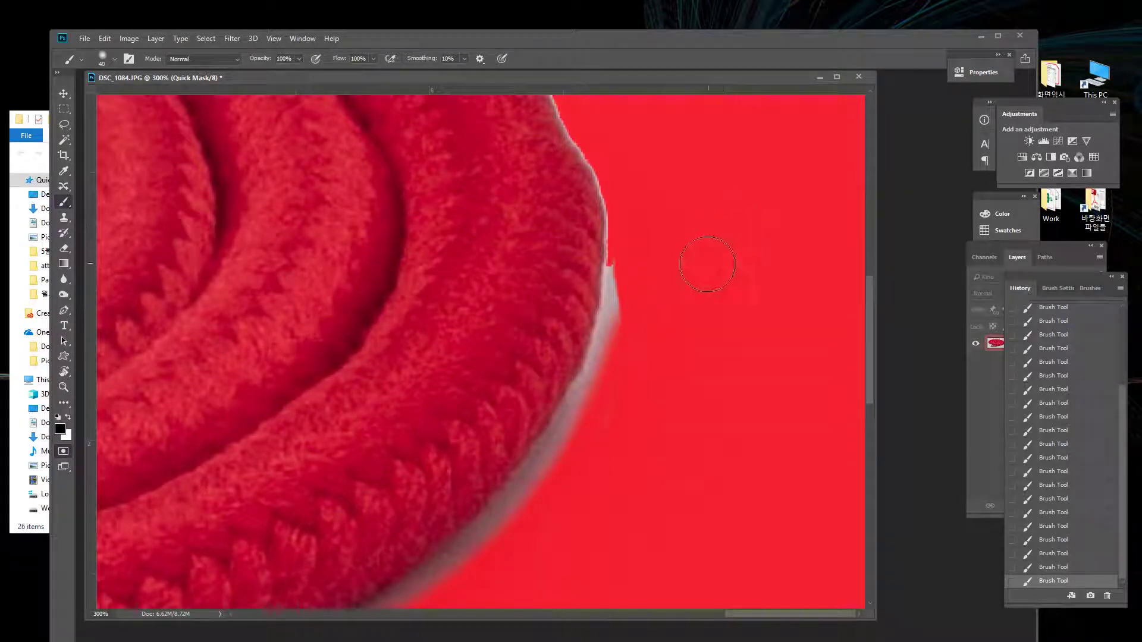
key("bracketleft")
left_click_drag(623, 264, 627, 343)
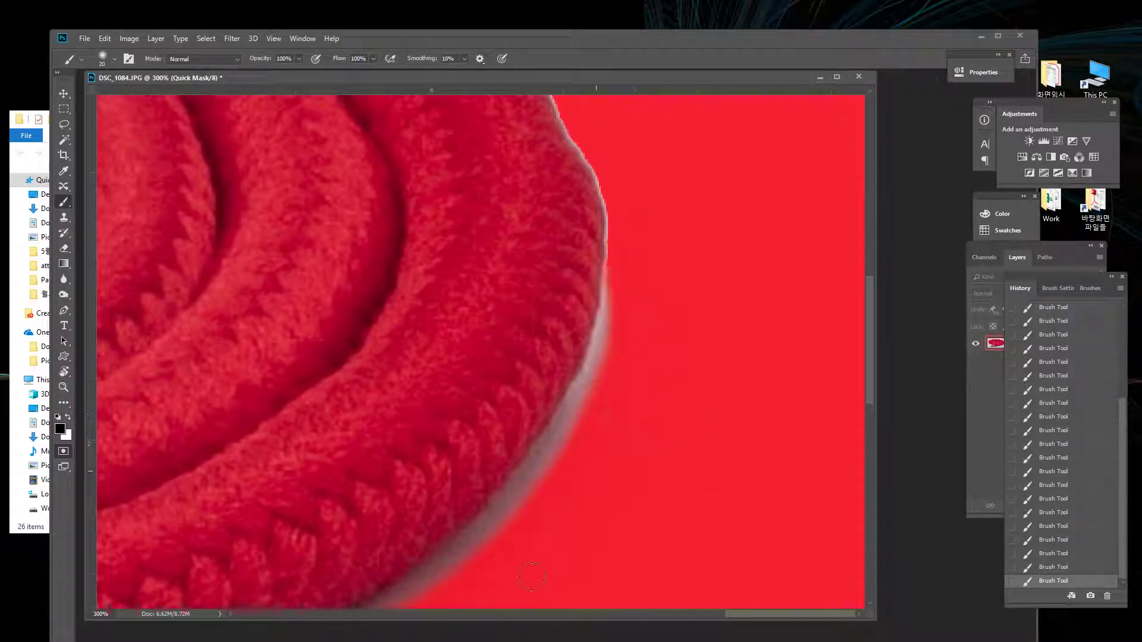
Return to the lace tips at 300% and soften the mask edge along the shadow beneath the front tip.
left_click(597, 508, "alt")
left_click(597, 508, "alt")
left_click(597, 508, "alt")
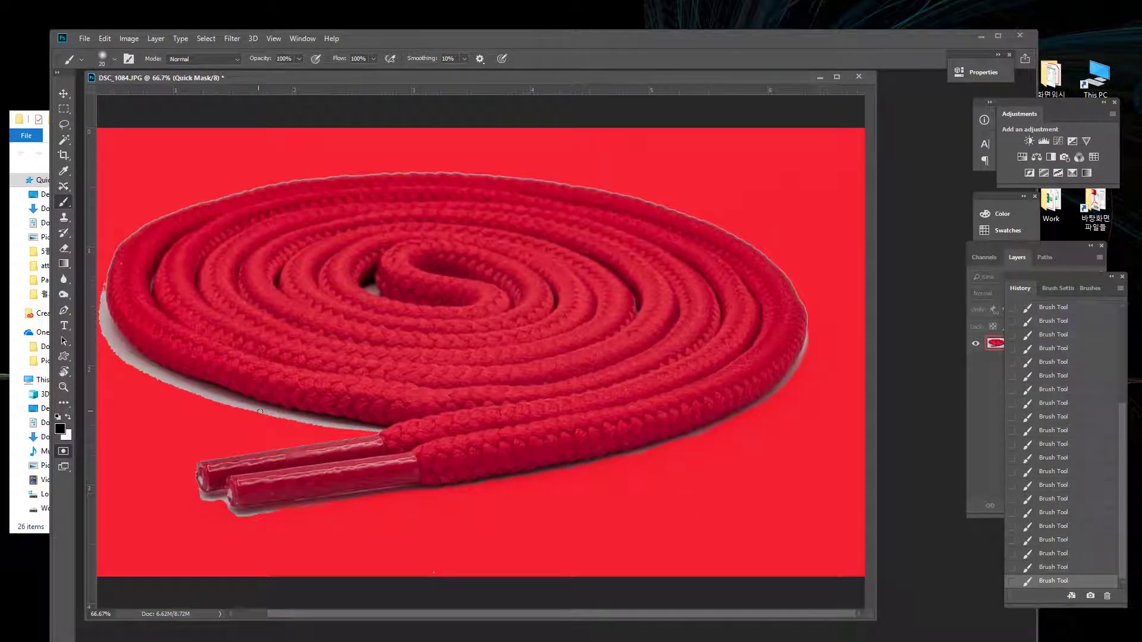
left_click(244, 500)
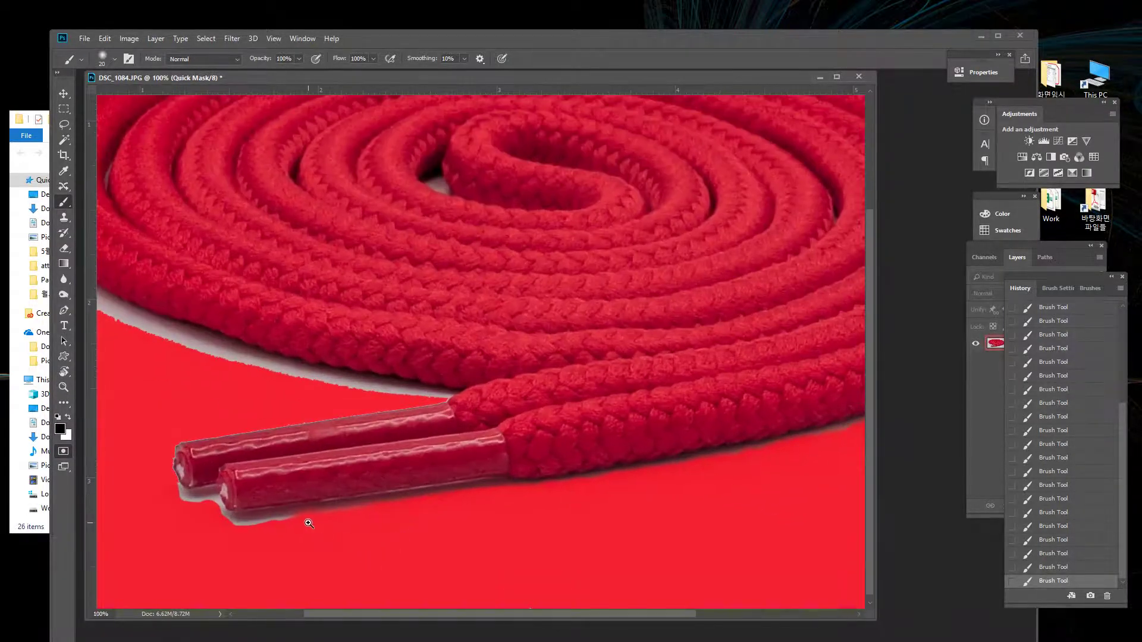
left_click(309, 523)
left_click(307, 522)
mouse_move(314, 522)
left_mouse_down()
mouse_move(361, 536)
mouse_move(581, 465)
mouse_move(544, 478)
left_mouse_up()
left_click_drag(342, 447, 526, 433)
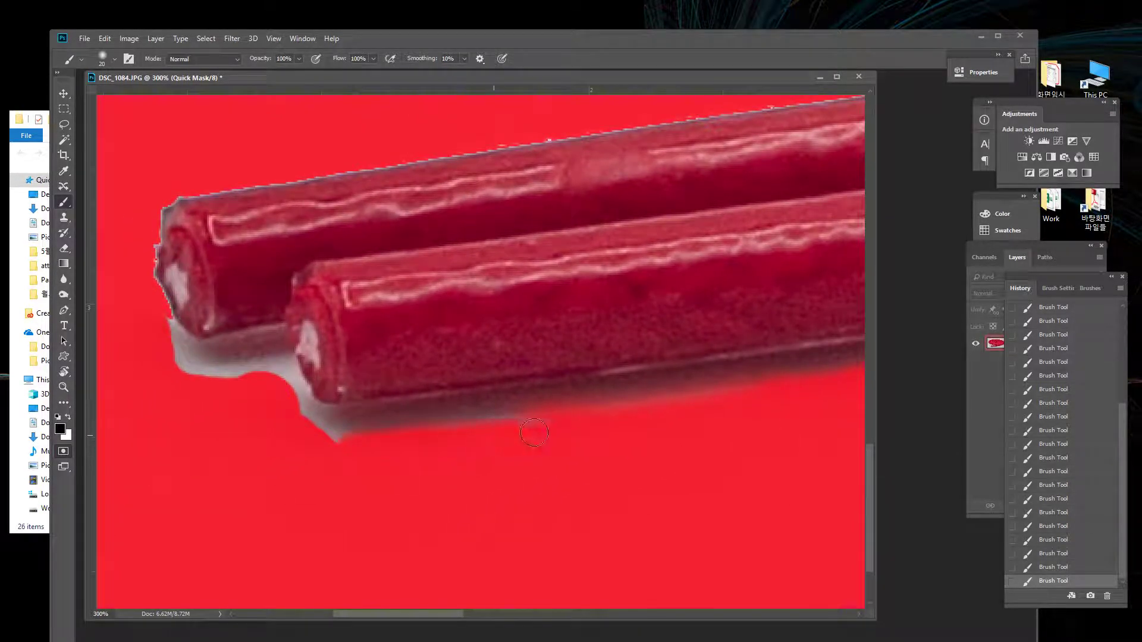
Paint the Quick Mask over the shadow around both lace tip ends with the 20 px, 0% hardness brush.
right_click(469, 462)
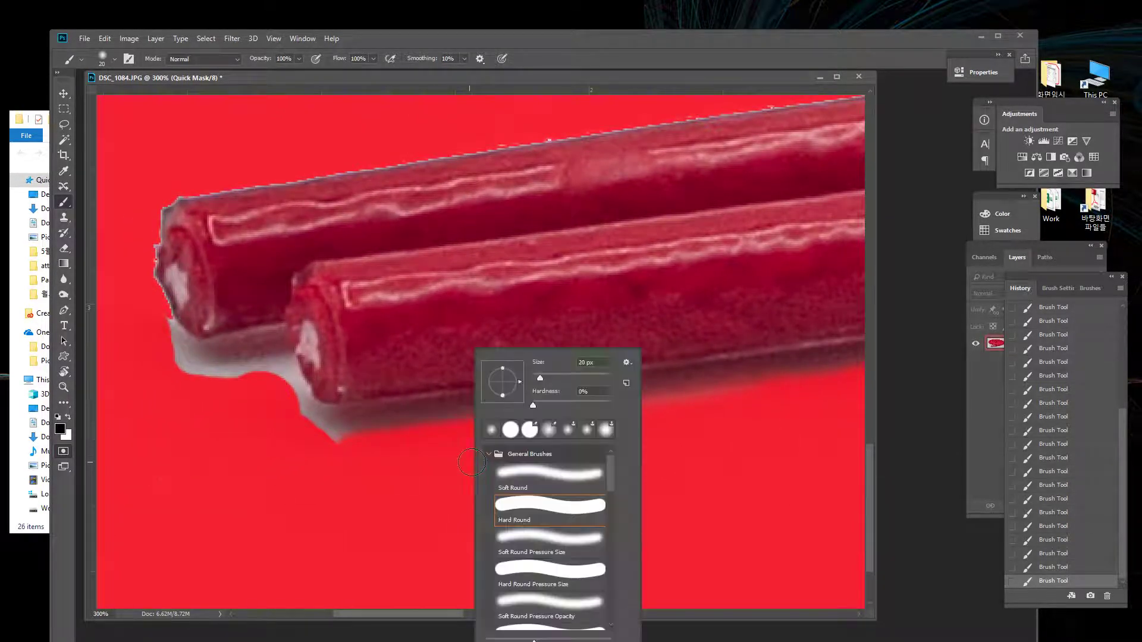
left_click(365, 473)
mouse_move(319, 439)
left_mouse_down()
mouse_move(506, 432)
mouse_move(415, 457)
mouse_move(350, 449)
mouse_move(284, 405)
mouse_move(204, 378)
mouse_move(159, 325)
left_mouse_up()
mouse_move(202, 365)
left_mouse_down()
mouse_move(273, 366)
mouse_move(234, 370)
mouse_move(280, 372)
mouse_move(276, 382)
left_mouse_up()
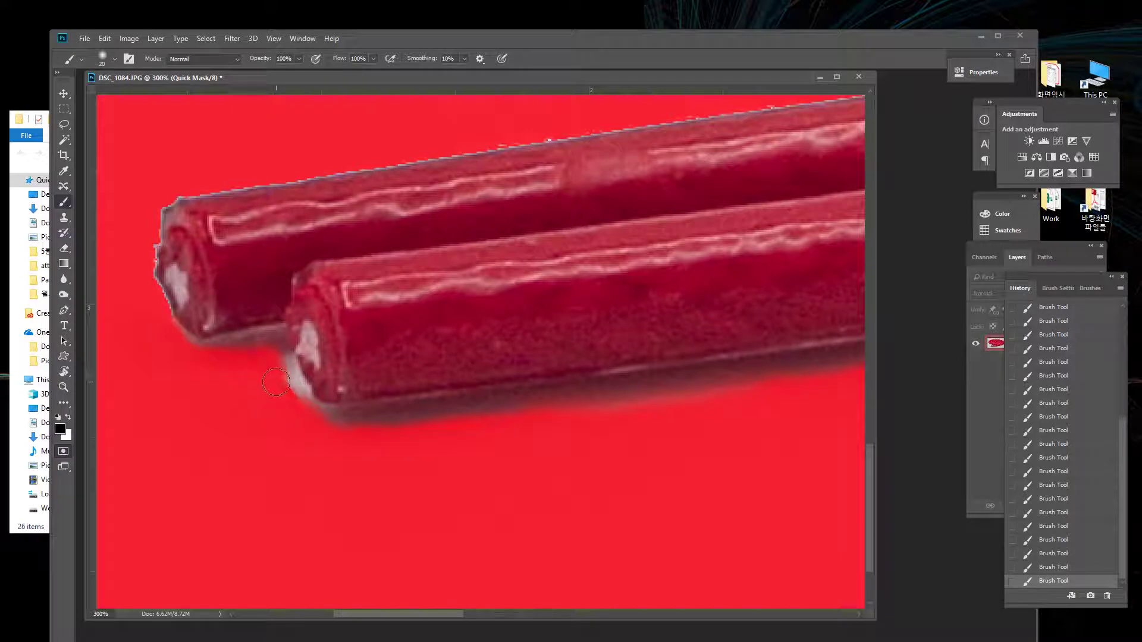
Harden the 20 px brush and mask the remaining light fringe tightly against the end of the front lace tip.
right_click(241, 442)
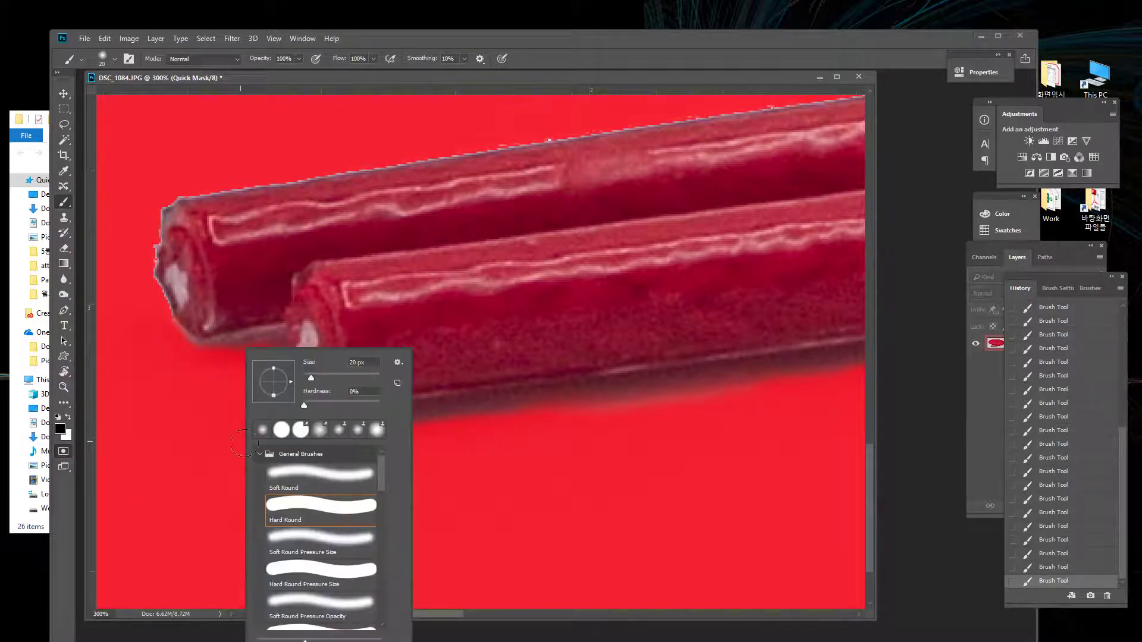
key("Return")
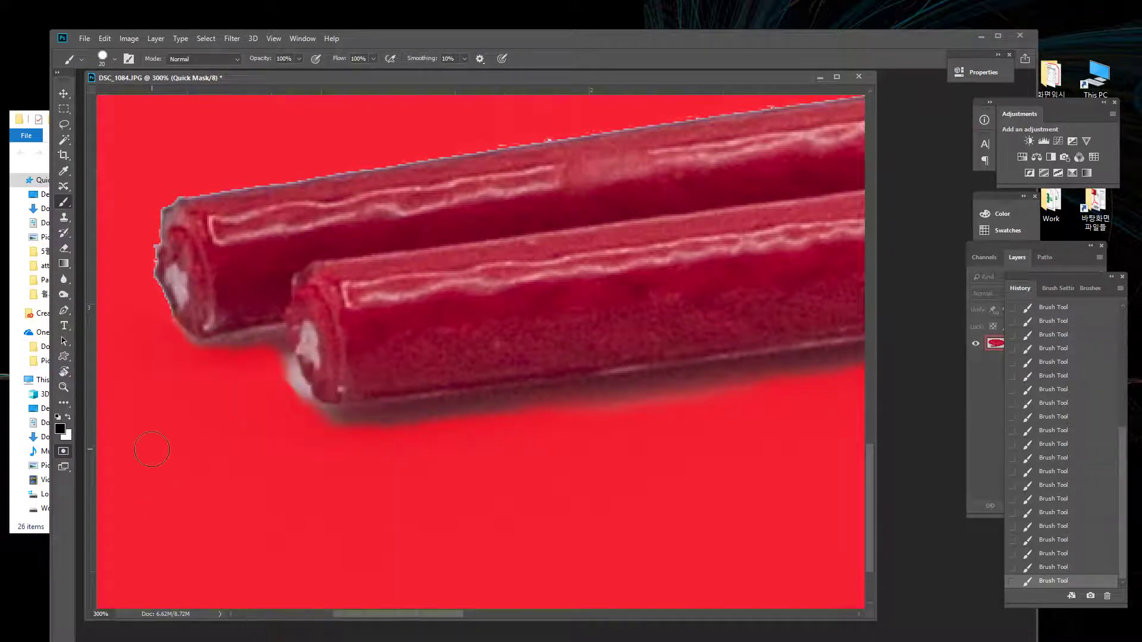
mouse_move(263, 375)
left_mouse_down()
mouse_move(284, 368)
mouse_move(295, 412)
left_mouse_up()
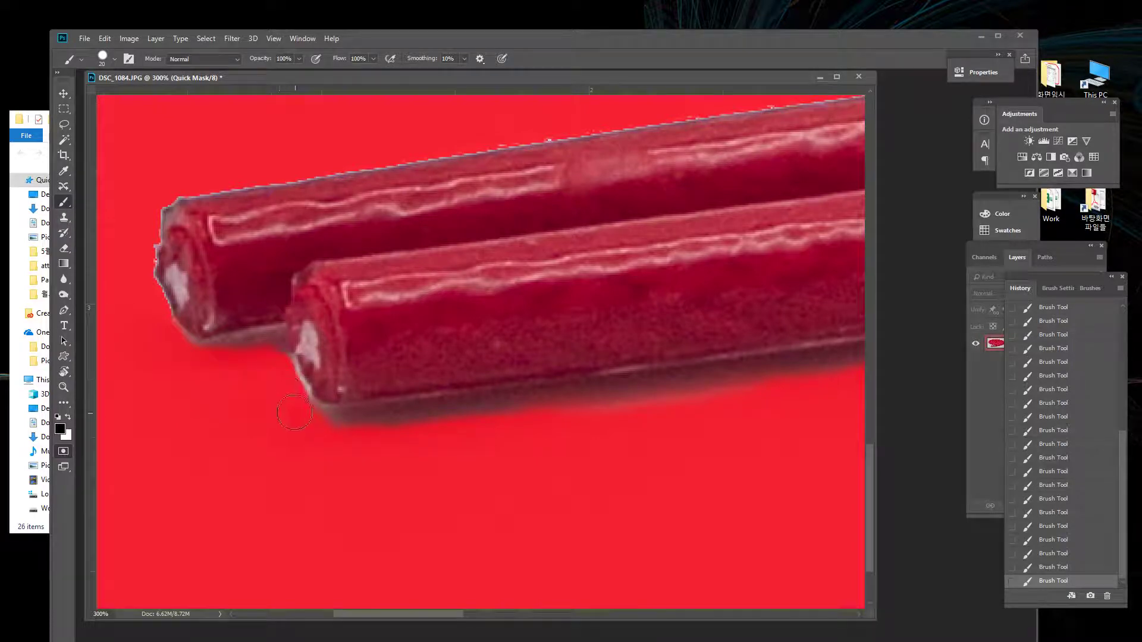
left_click_drag(277, 373, 288, 393)
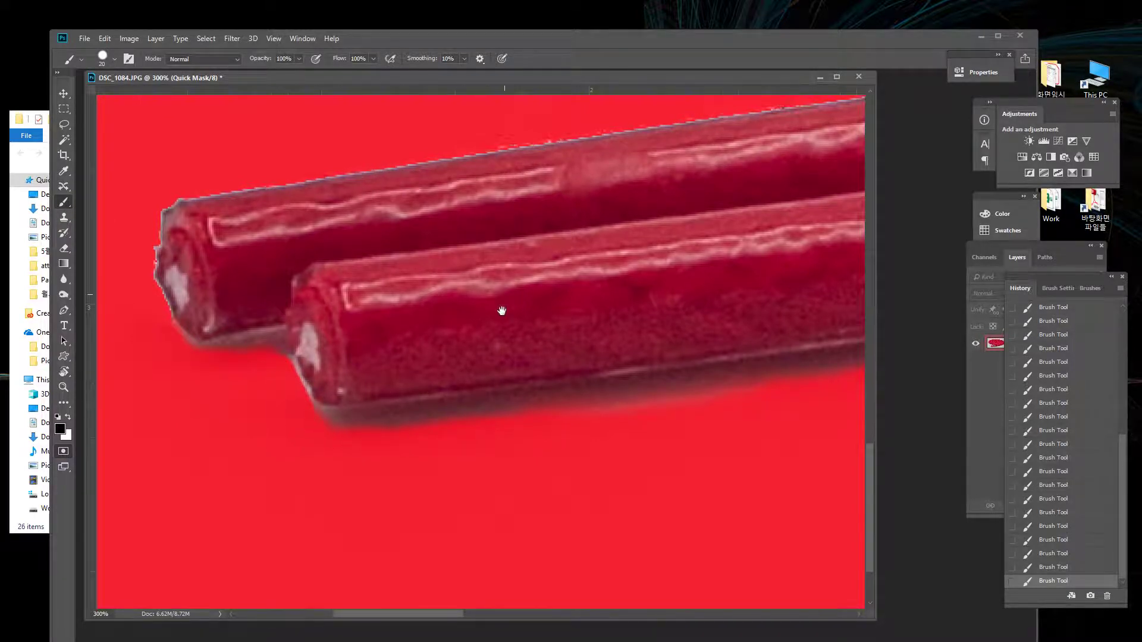
Draw a curved Pen path along the coil's lower-left outer edge, from its leftmost side to where the back lace tip begins.
scroll(500, 309, "down", 1)
scroll(438, 591, "up", 3)
scroll(546, 449, "down", 1)
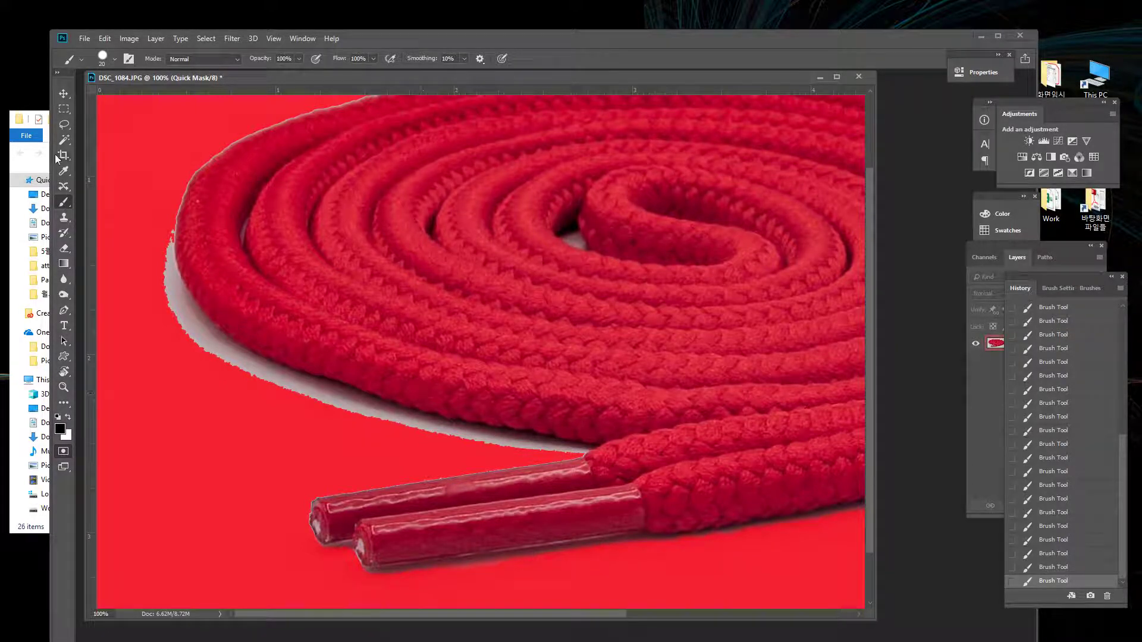
left_click(63, 310)
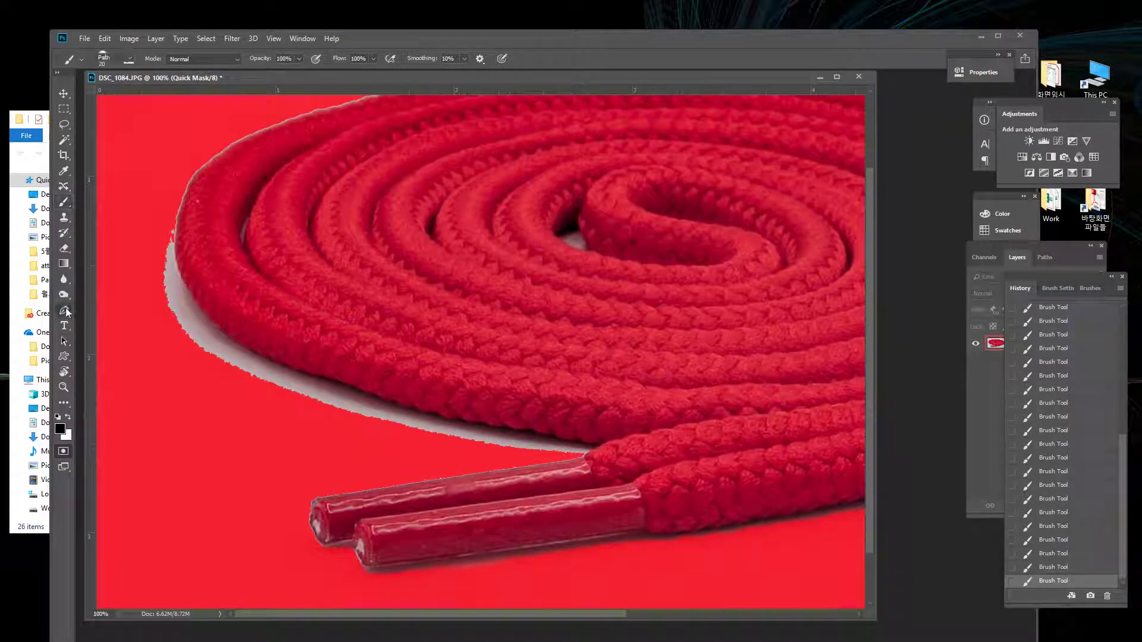
left_click(293, 370, "ctrl")
left_click(339, 388, "alt")
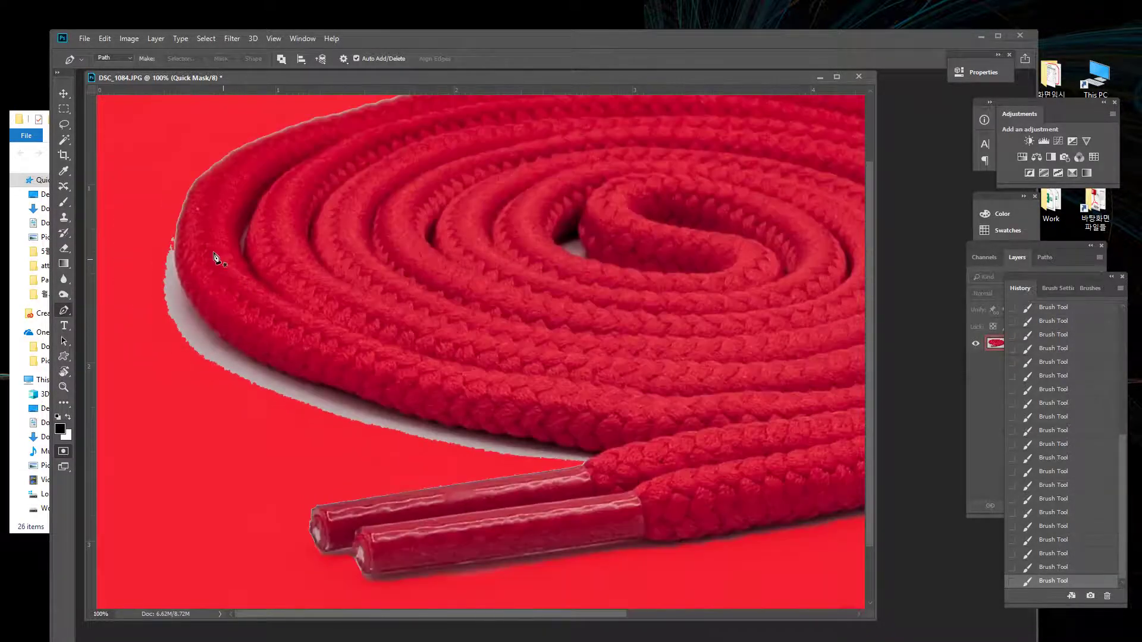
left_click(173, 232)
mouse_move(249, 368)
left_mouse_down()
mouse_move(343, 407)
mouse_move(345, 424)
left_mouse_up()
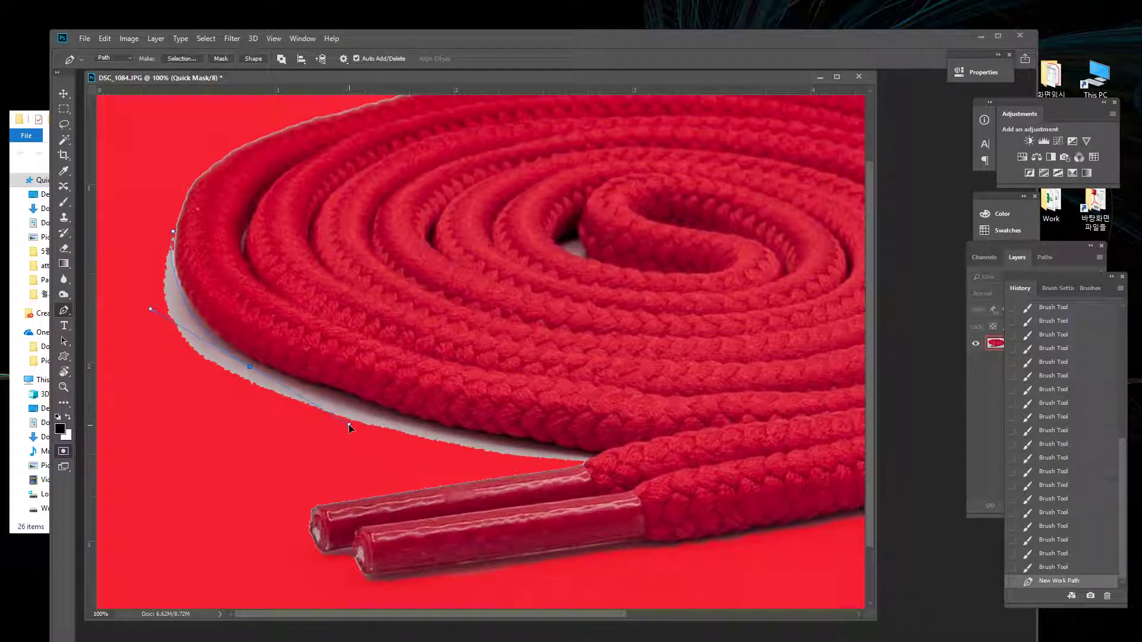
left_click_drag(349, 425, 350, 427)
left_click(250, 368)
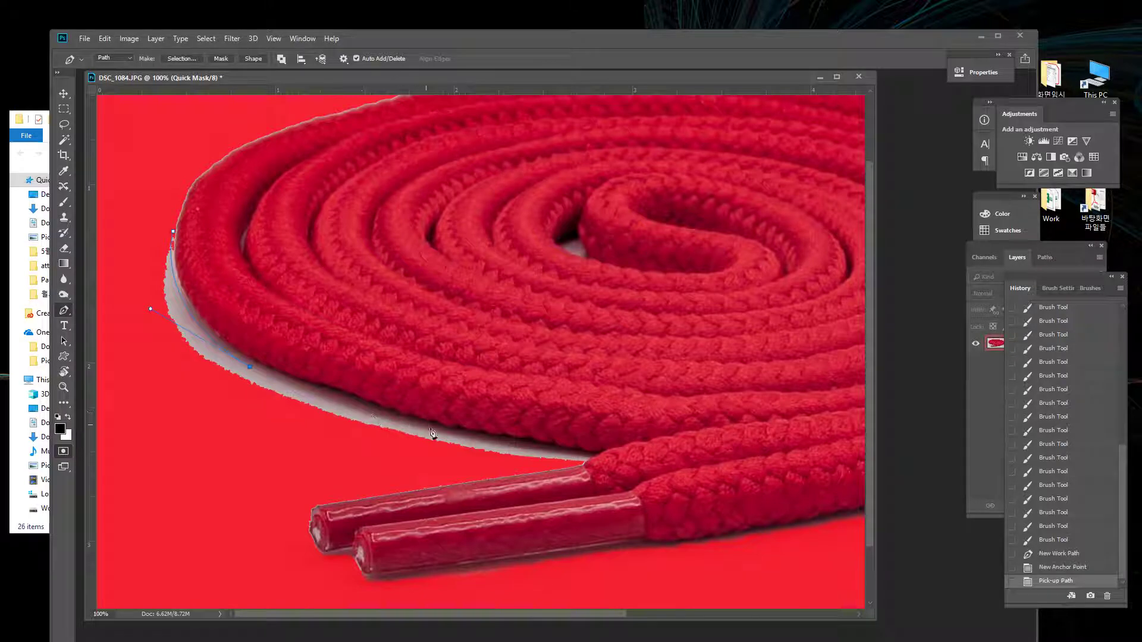
left_click_drag(445, 434, 484, 440)
left_click(445, 435)
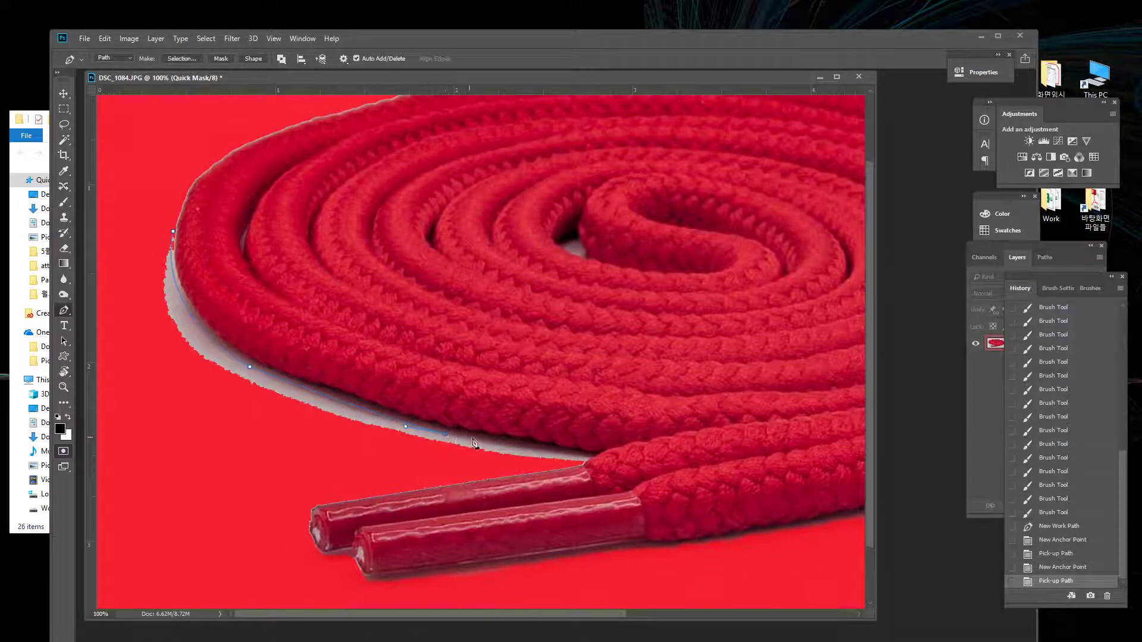
left_click(585, 457)
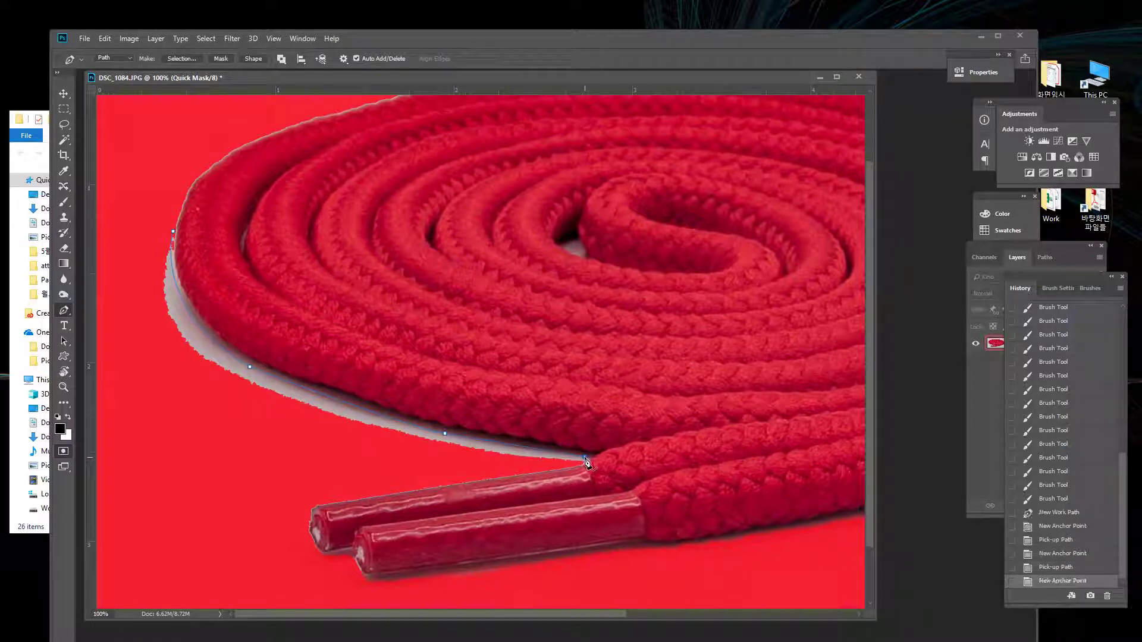
Close the path around the grey shadow outside the coil and convert it to a selection with a 3-pixel feather.
left_click(578, 462)
left_click(294, 473)
left_click(146, 412)
left_click(118, 272)
left_click(173, 232)
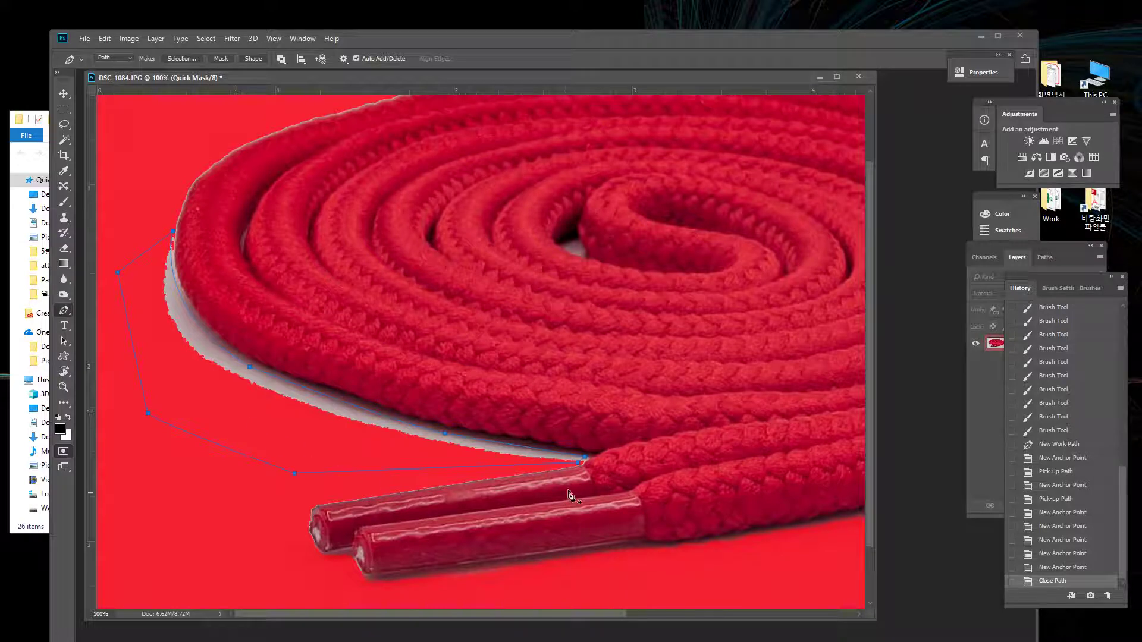
right_click(163, 307)
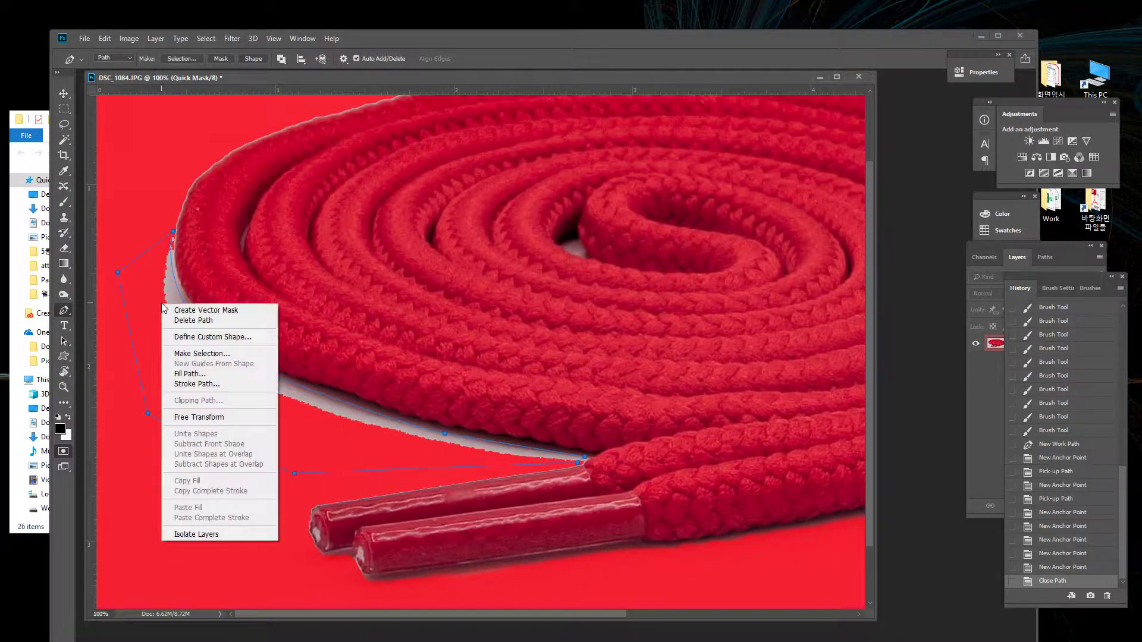
left_click(196, 353)
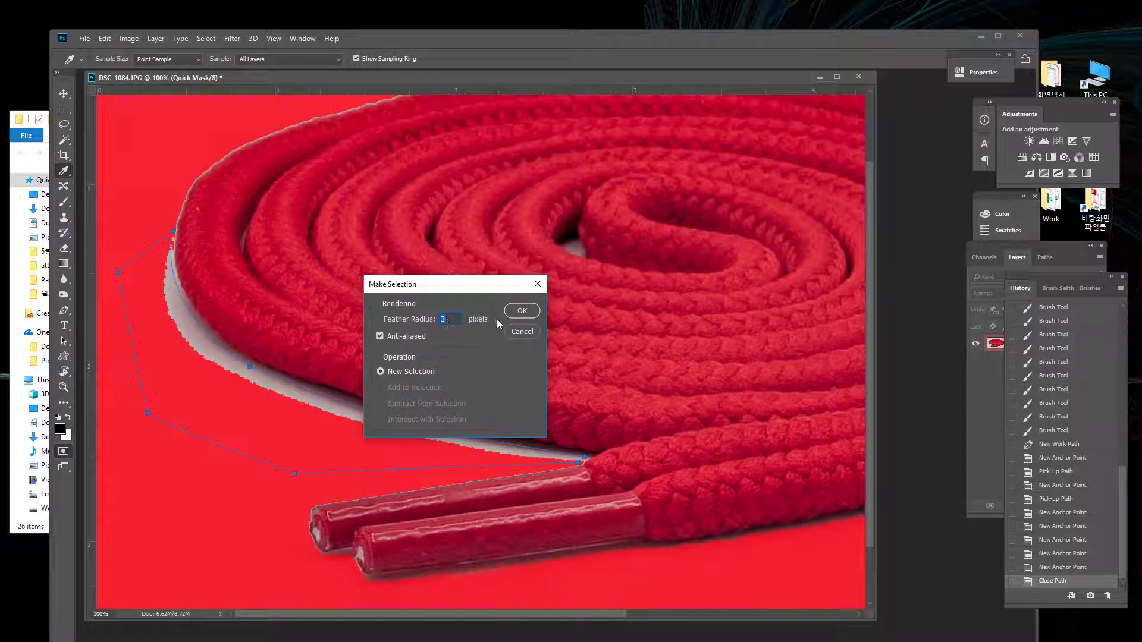
left_click(521, 309)
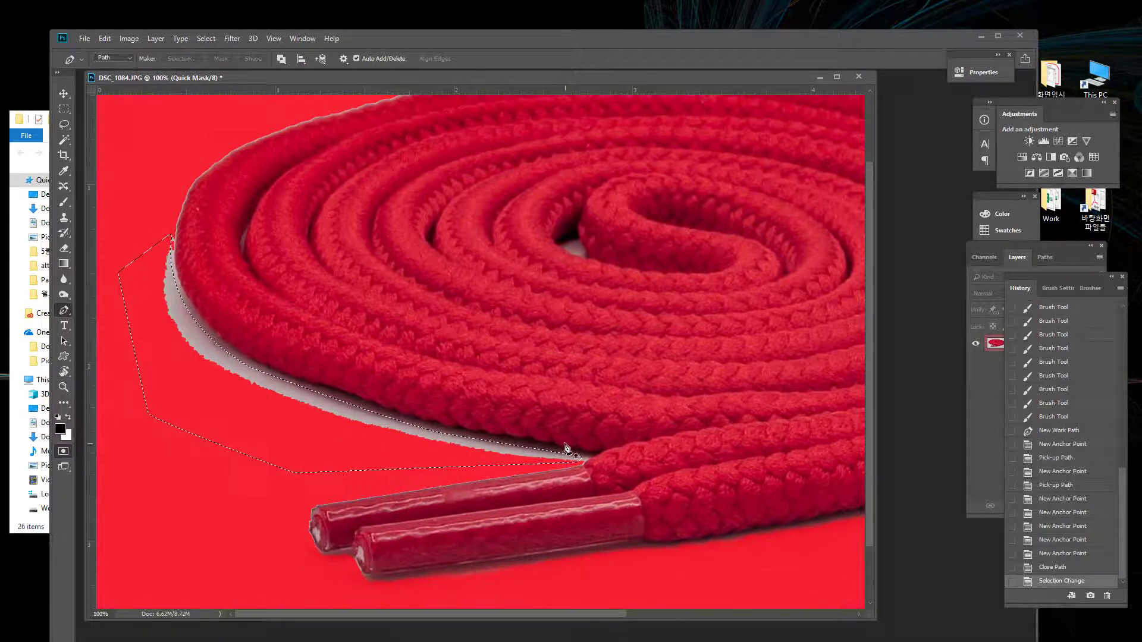
Mask the selected shadow strip along the coil's lower-left edge with a 100 px, 100% hardness brush, and clear the selection.
key("b")
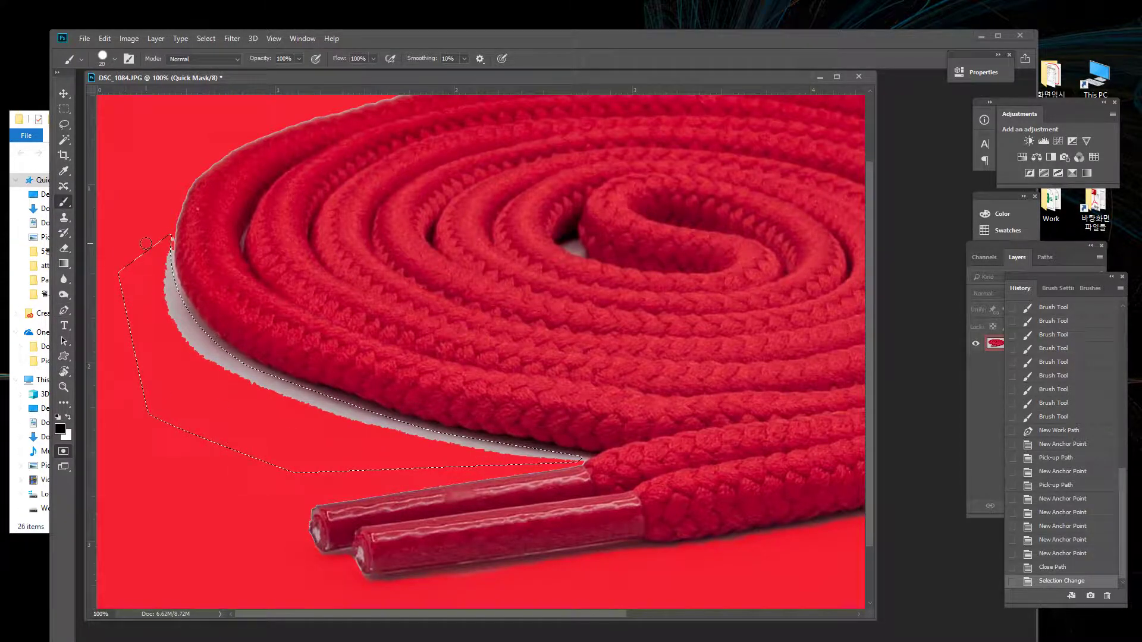
right_click(192, 357)
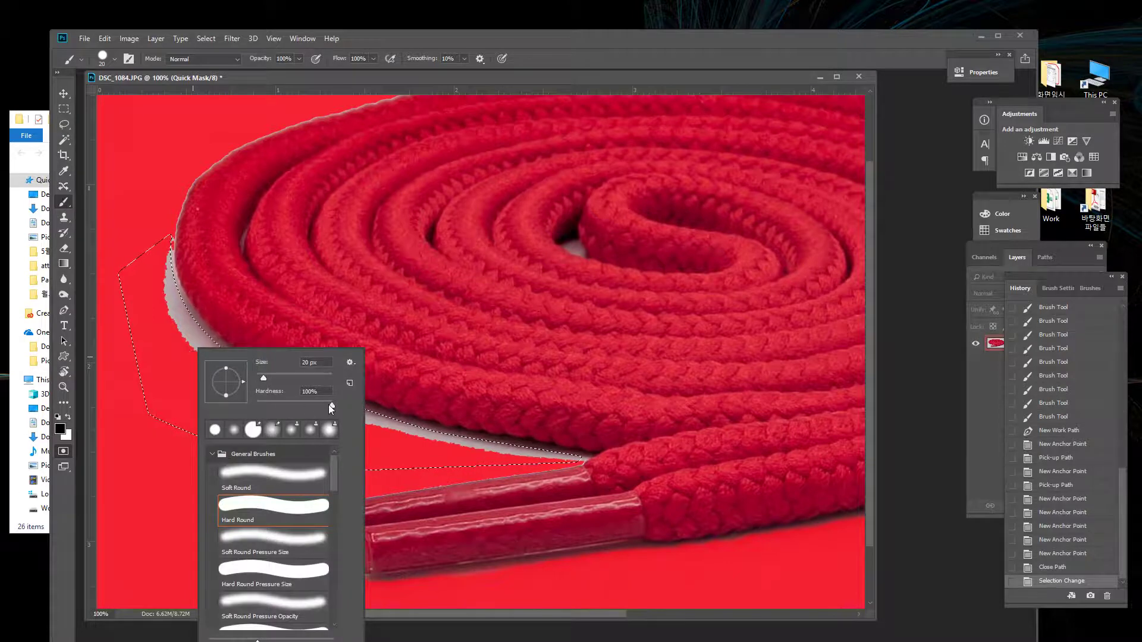
left_click(155, 284)
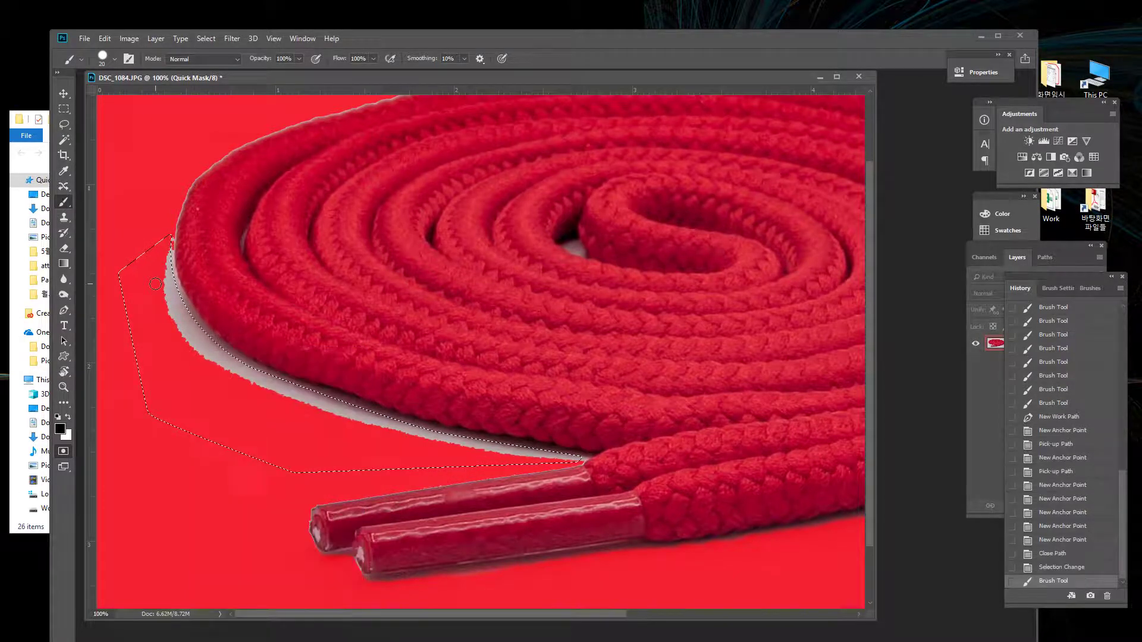
key("bracketright")
key("bracketright")
key("bracketright")
key("bracketright")
key("bracketright")
key("bracketright")
key("bracketright")
key("bracketright")
mouse_move(190, 326)
left_mouse_down()
mouse_move(277, 405)
mouse_move(357, 420)
mouse_move(351, 411)
mouse_move(392, 433)
left_mouse_up()
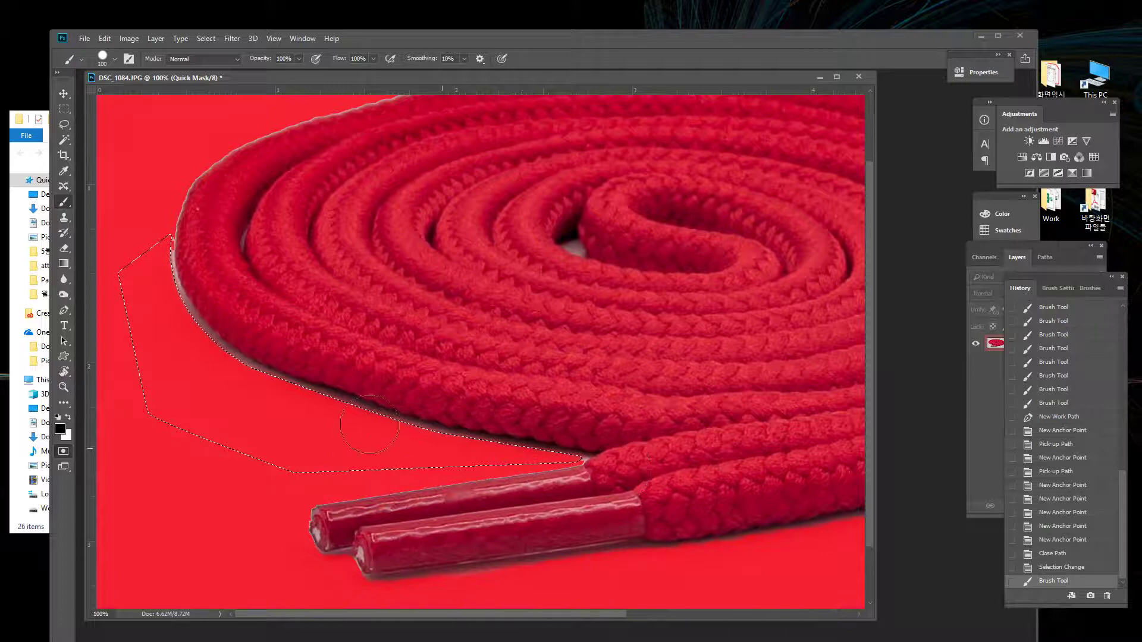
left_click(632, 476)
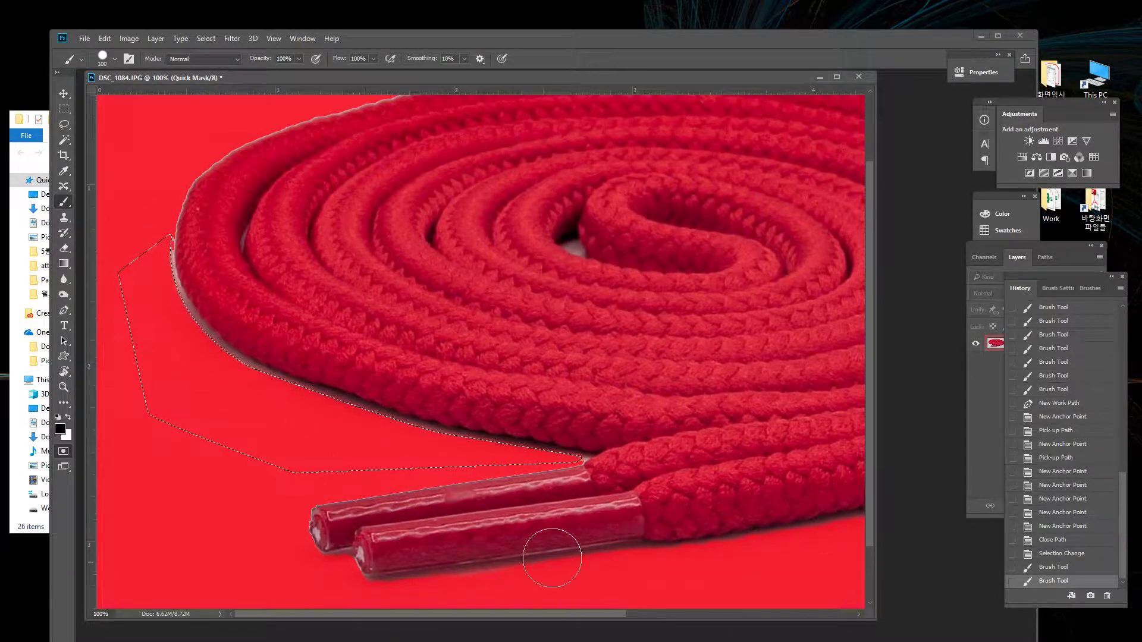
left_click(205, 38)
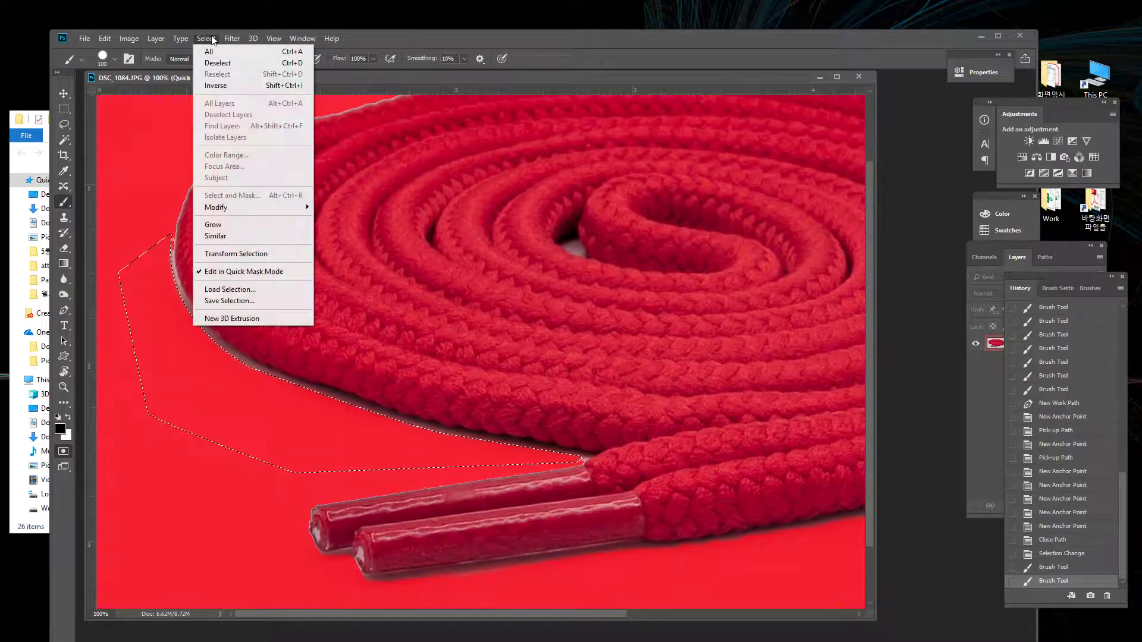
left_click(230, 64)
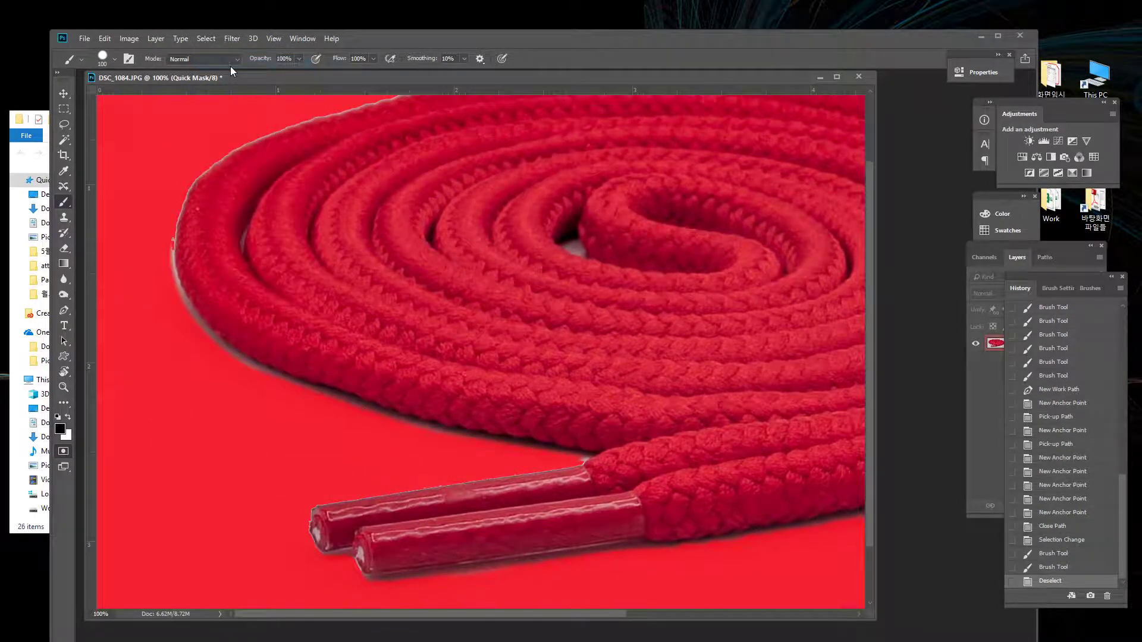
Zoom out to the whole photo and exit Quick Mask mode to turn the mask into a selection of the background.
key("ctrl+0")
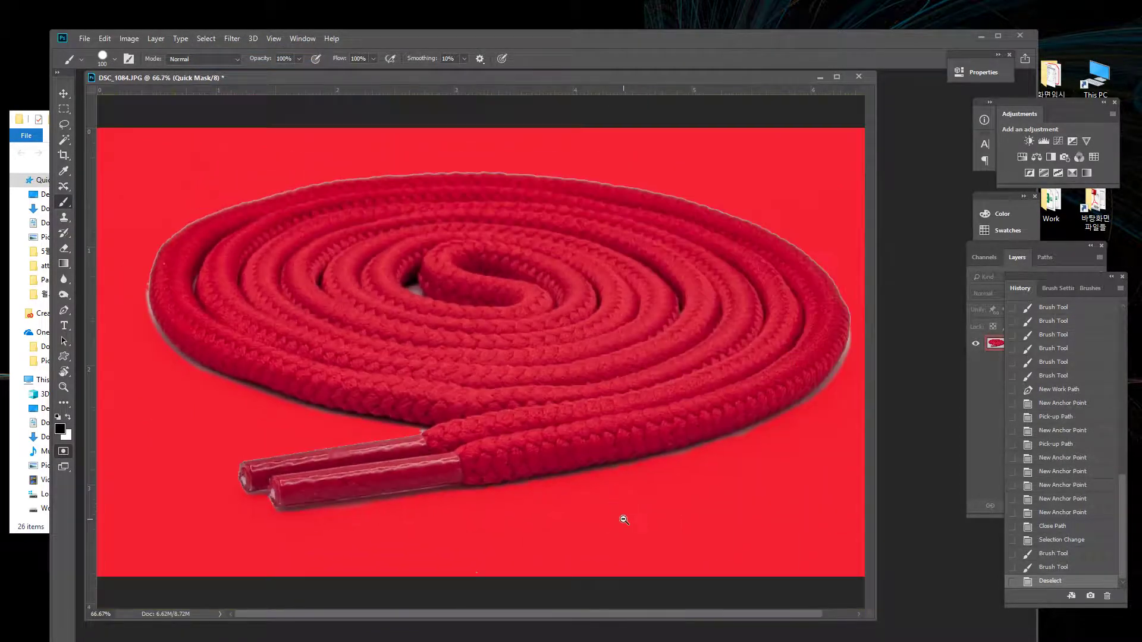
left_click(622, 519, "alt")
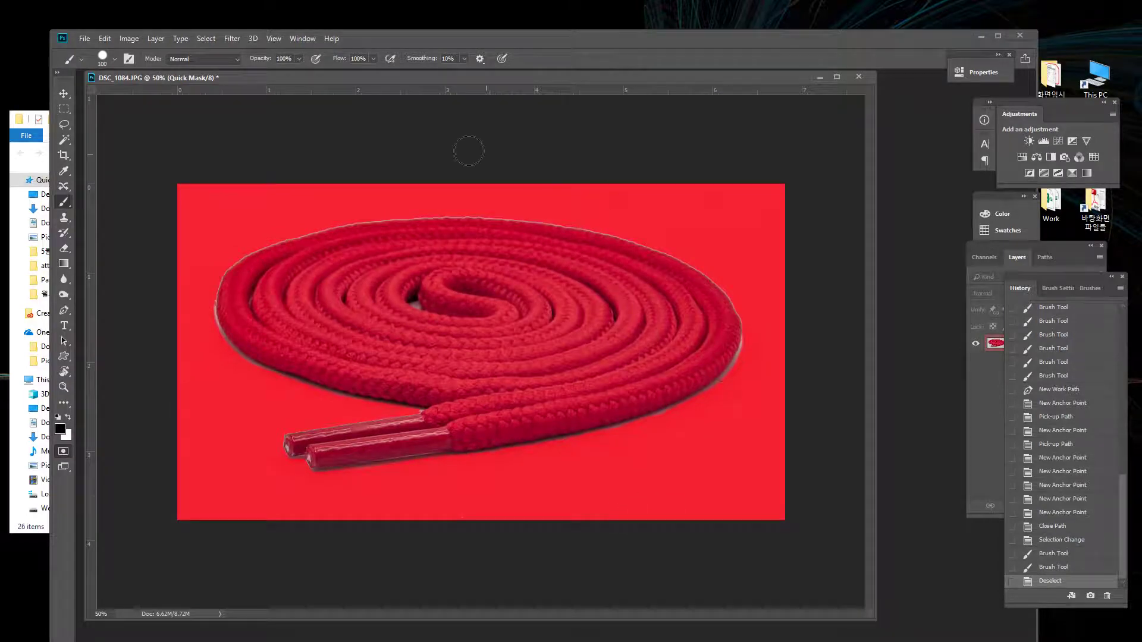
left_click(64, 452)
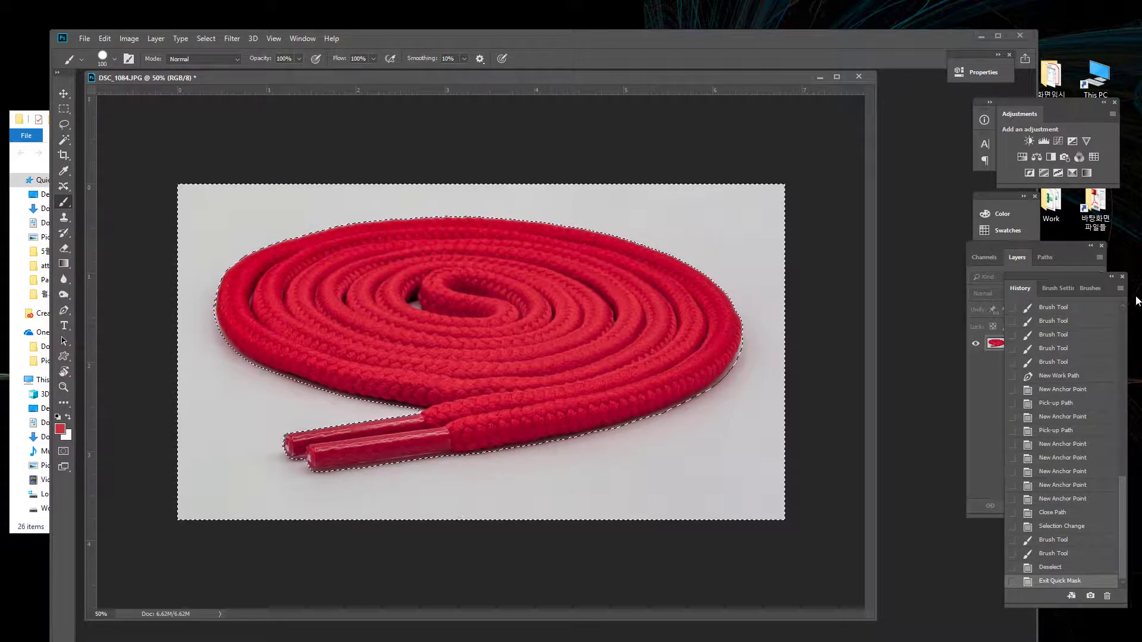
Dock History below the layer list, unlock the Background layer, and delete the selected grey backdrop, clearing the selection.
left_click_drag(1074, 277, 1083, 496)
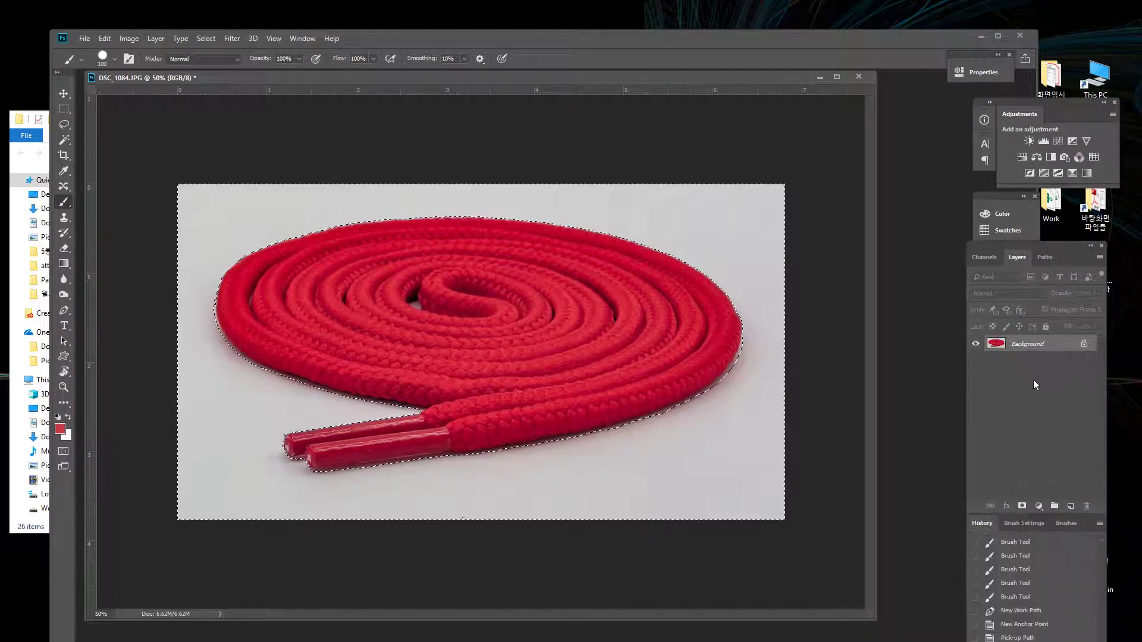
left_click(1083, 344)
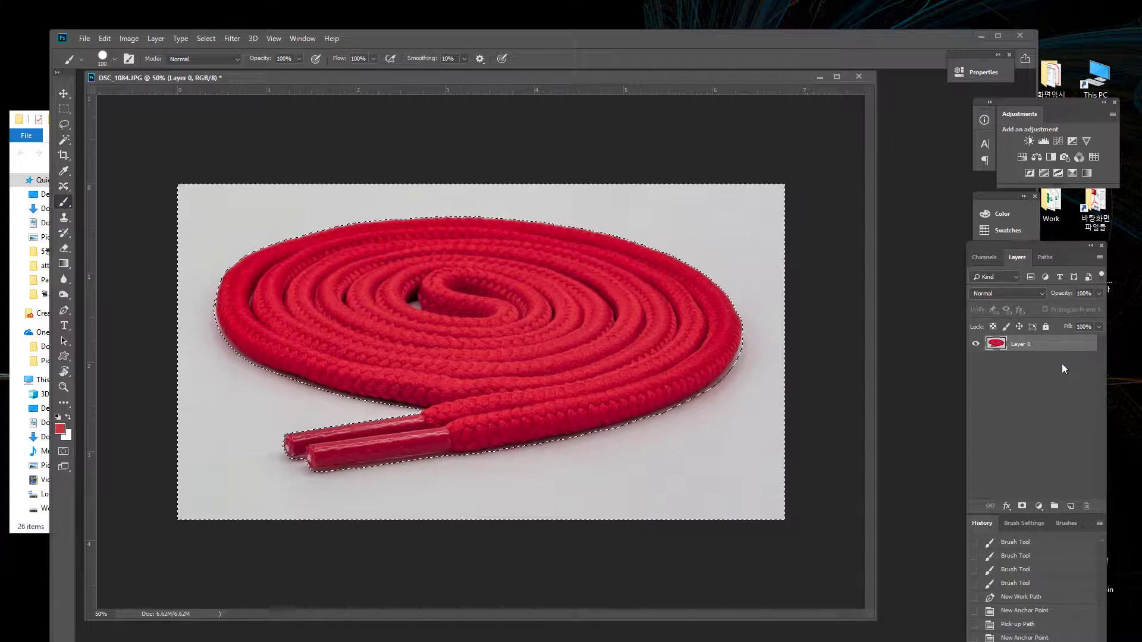
key("Delete")
key("ctrl+d")
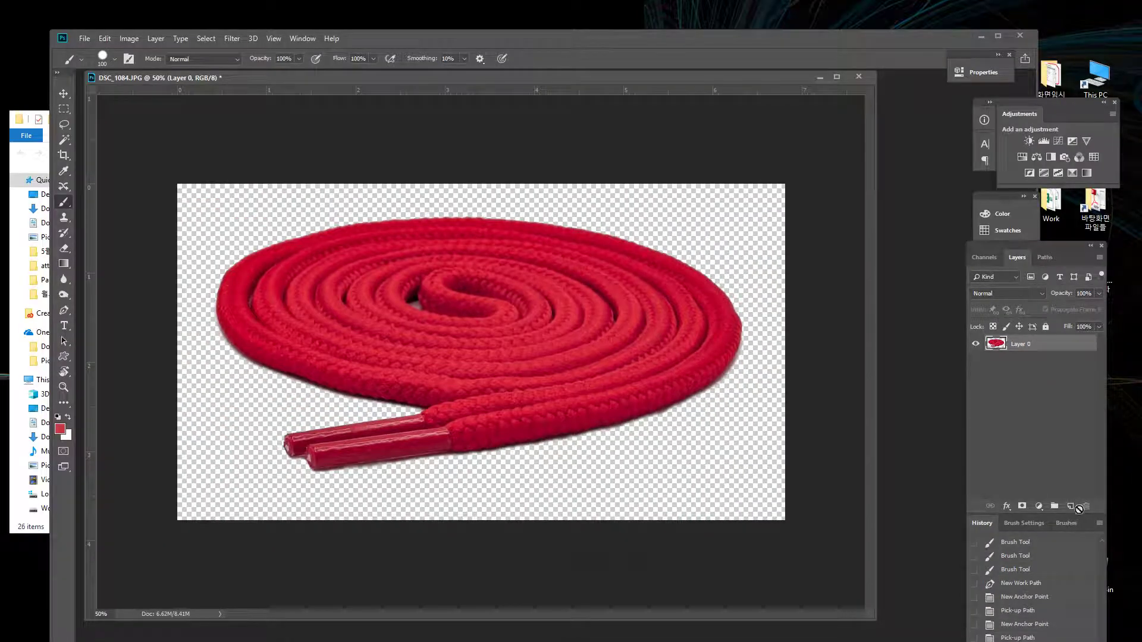
Add a new layer beneath the lace layer and fill it with the white background color at 100% opacity.
left_click(1071, 506)
left_click_drag(1034, 347, 1033, 376)
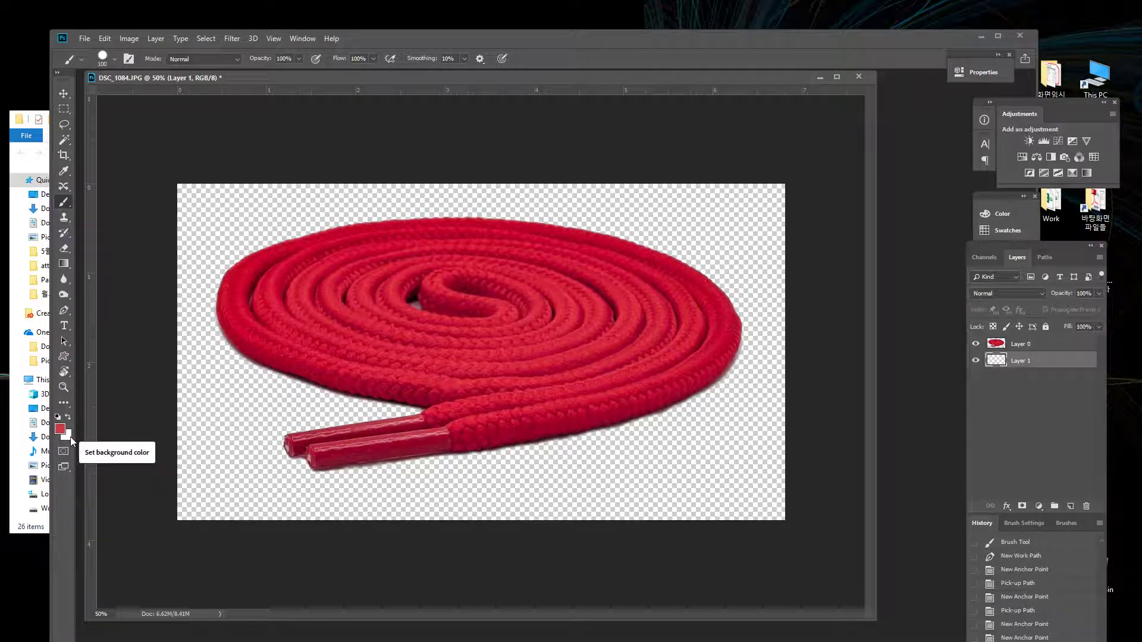
left_click(128, 40)
mouse_move(105, 38)
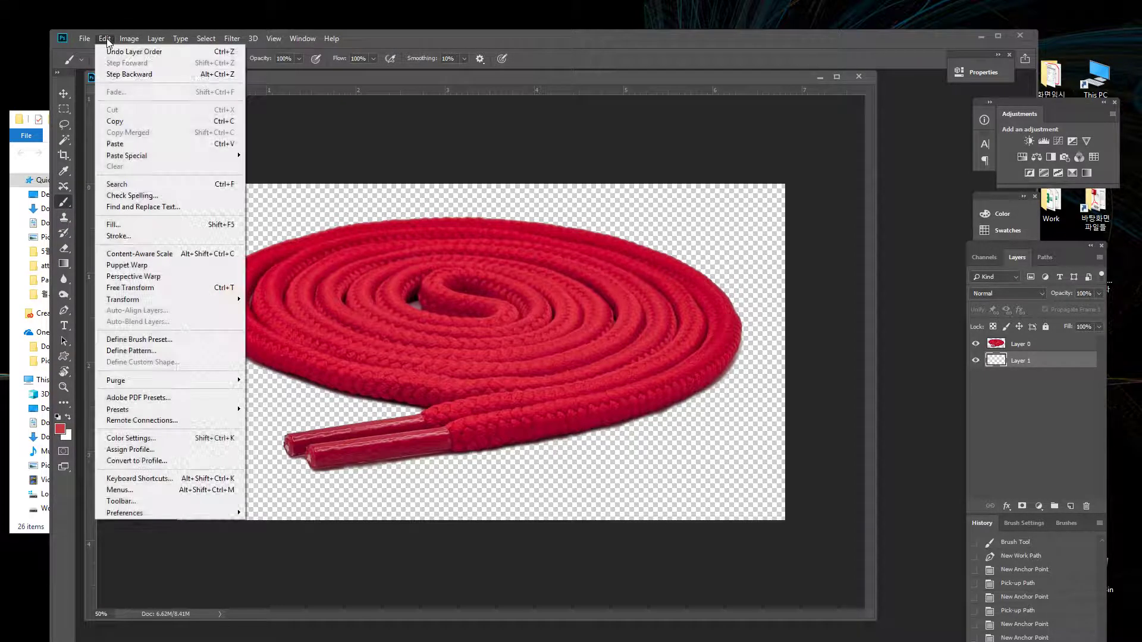
left_click(153, 225)
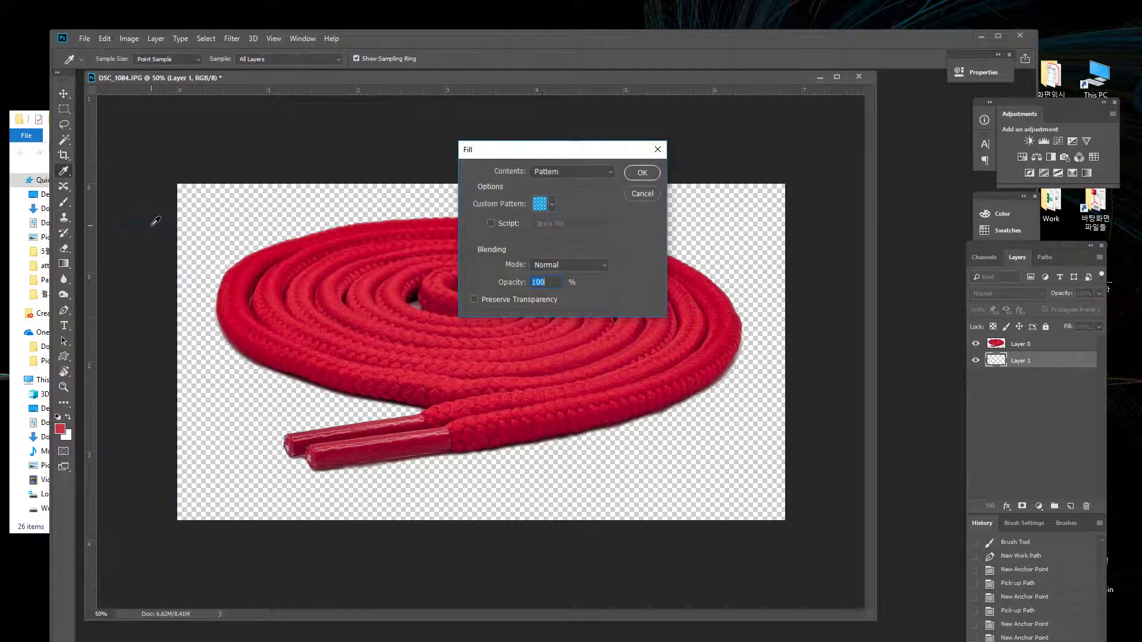
left_click(597, 172)
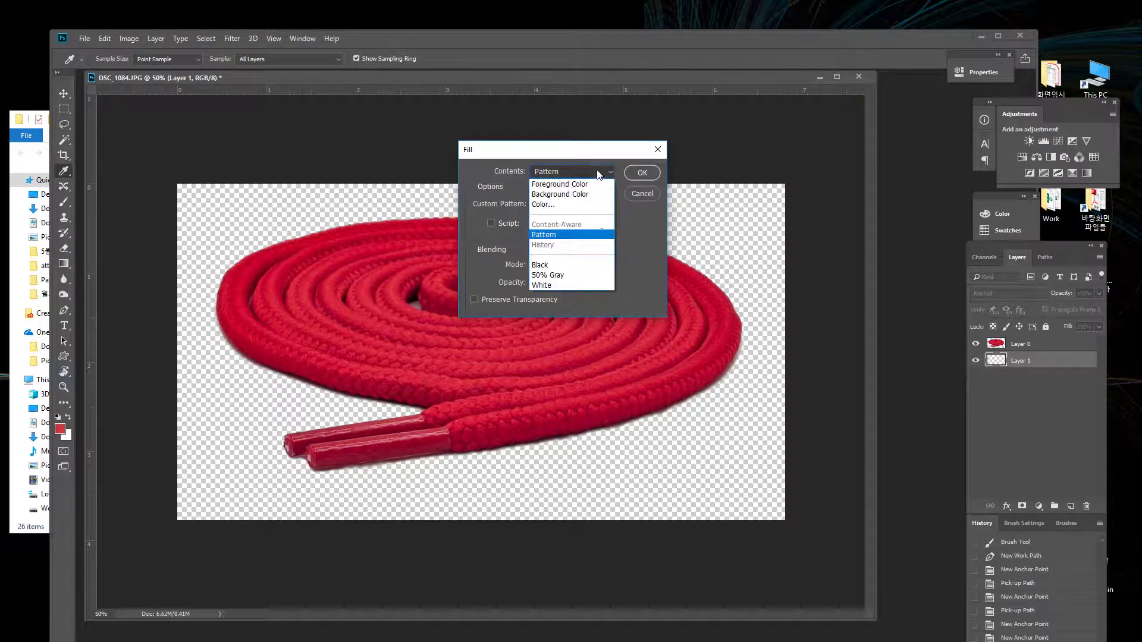
left_click(592, 197)
left_click(641, 172)
key("b")
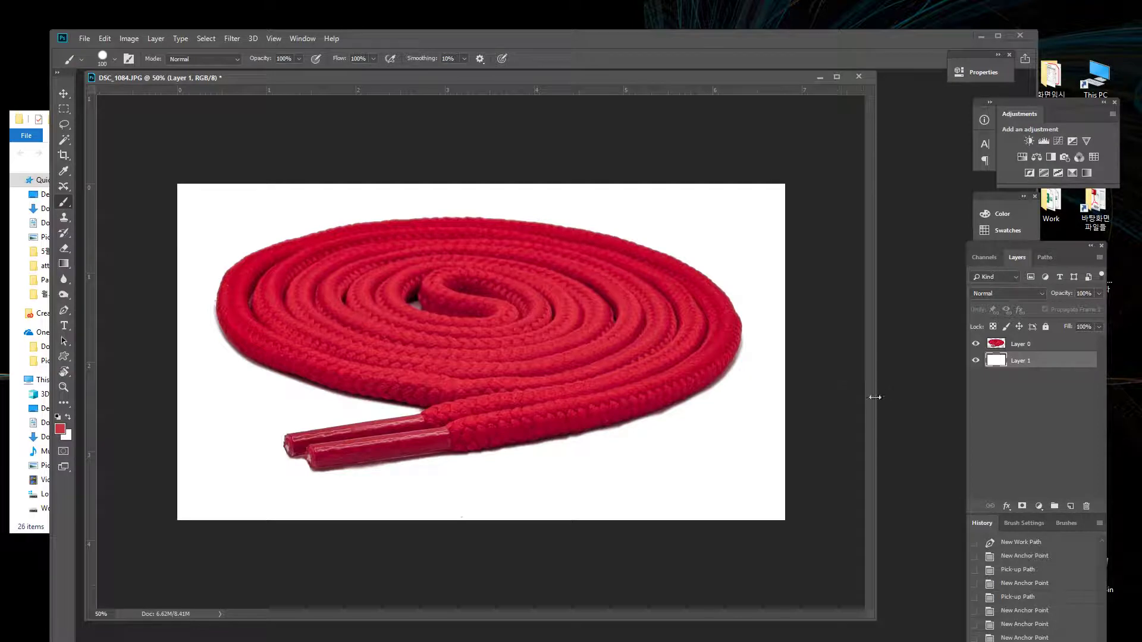
key("ctrl+minus")
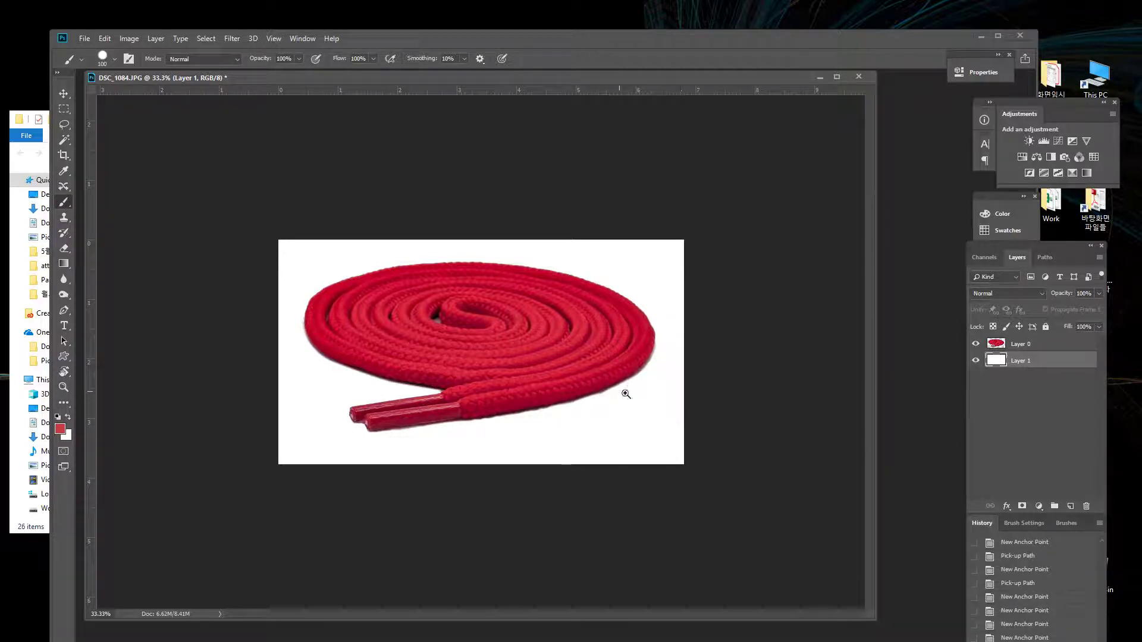
left_click(565, 394, "ctrl+alt")
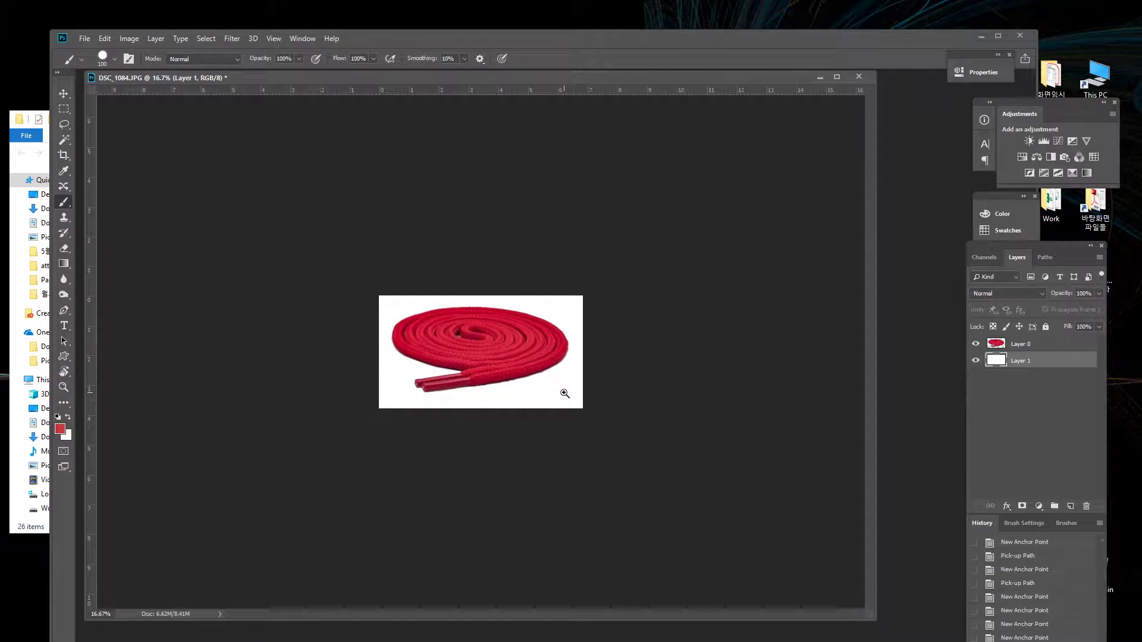
key("ctrl+plus")
key("ctrl+plus")
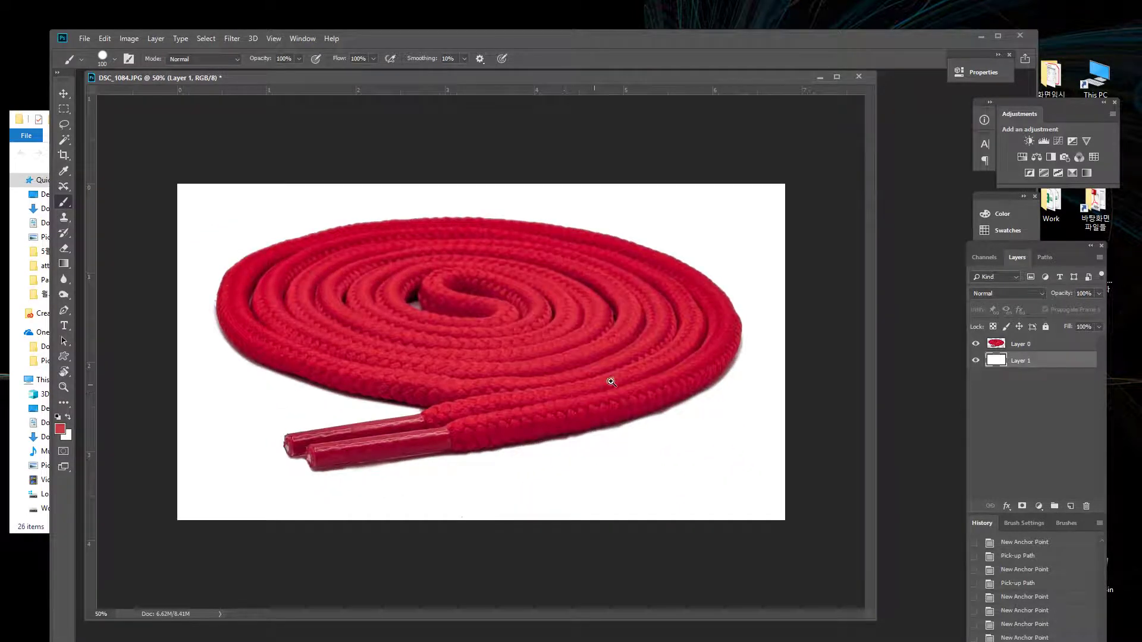
Rotate the lace layer about 0.87° counterclockwise with Free Transform and apply the transformation.
left_click(1057, 348)
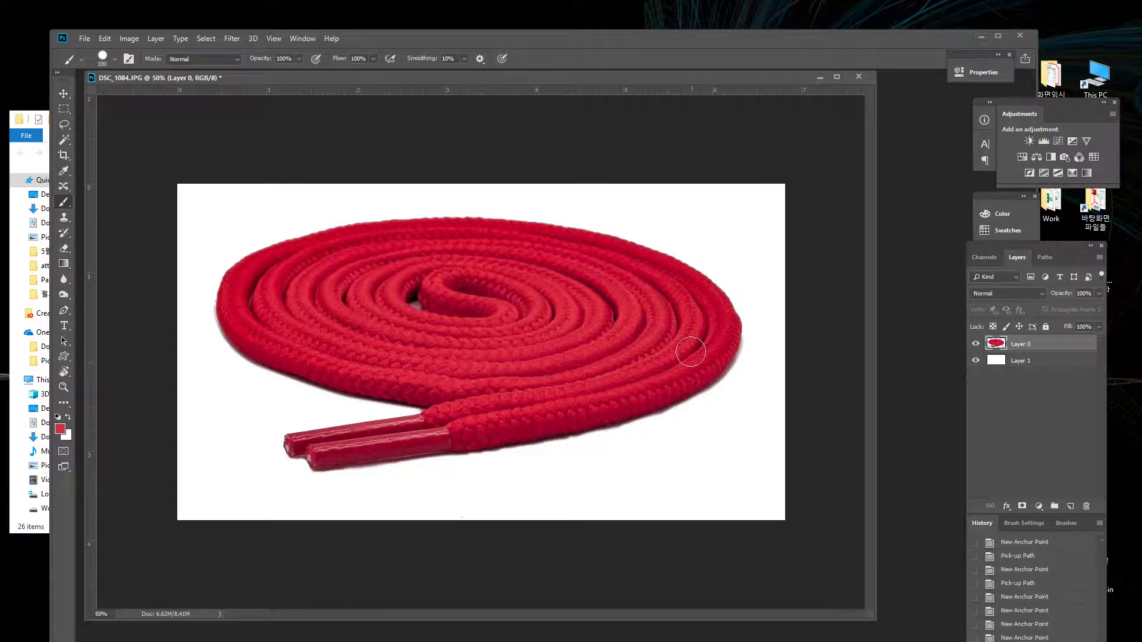
key("ctrl+t")
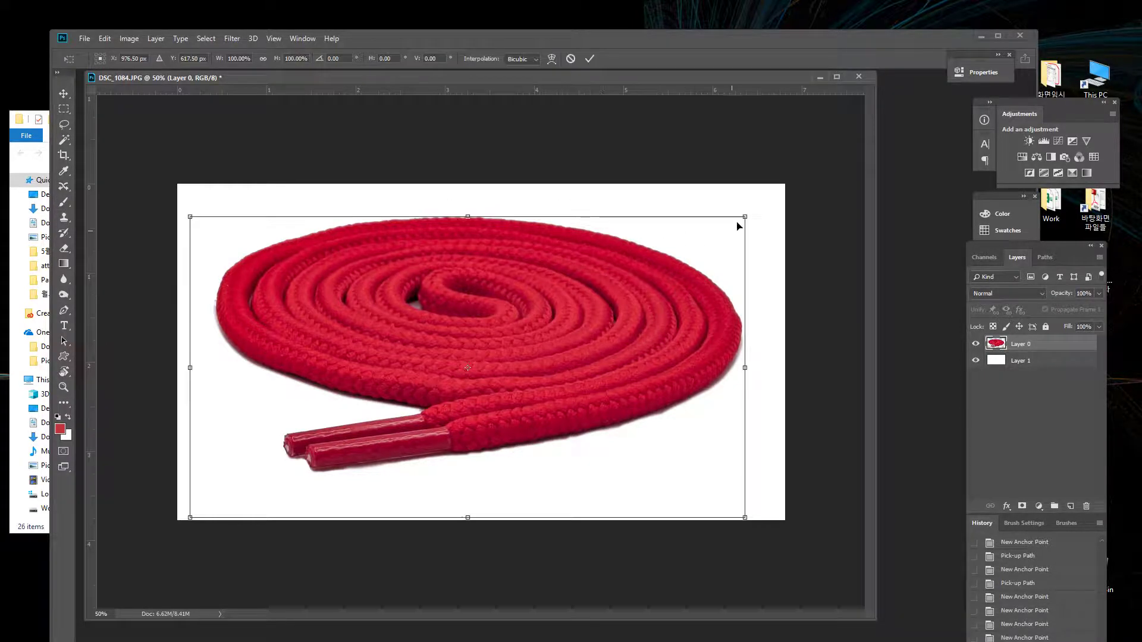
left_click_drag(754, 194, 755, 190)
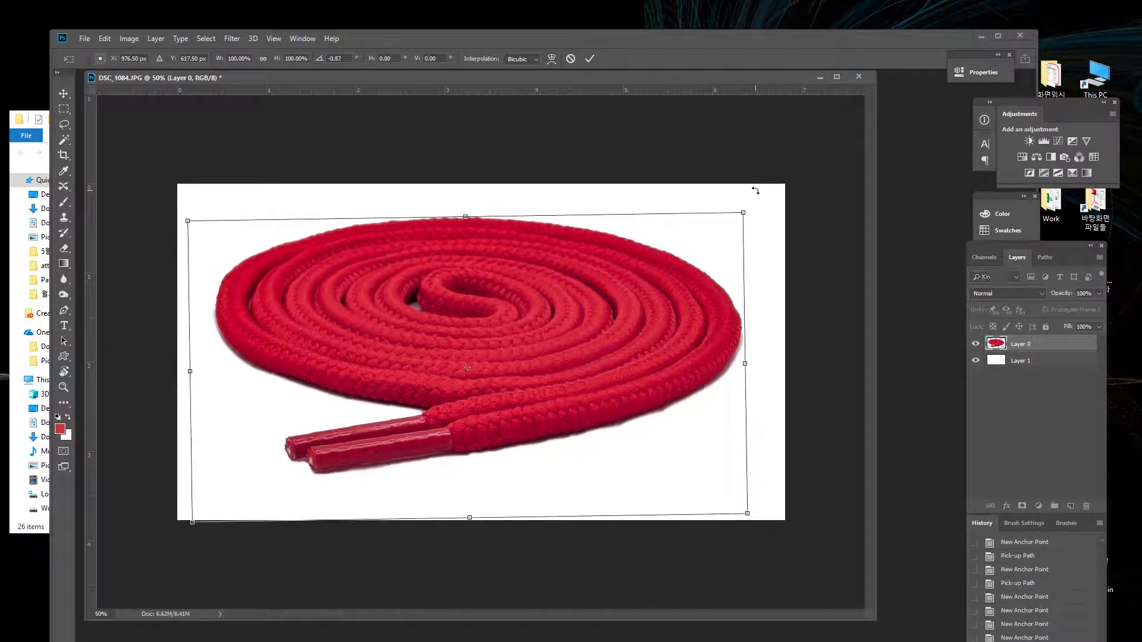
left_click(589, 58)
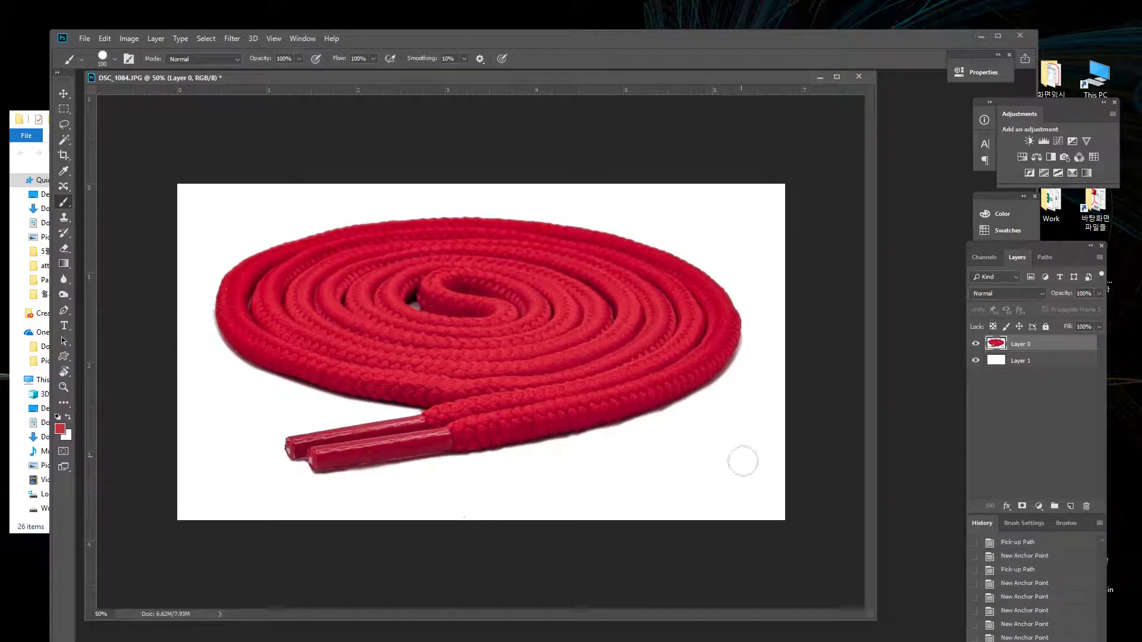
Check the lace's lower edge up close, then shrink the document window around the 25% view and move it toward the workspace centre.
left_click(600, 466)
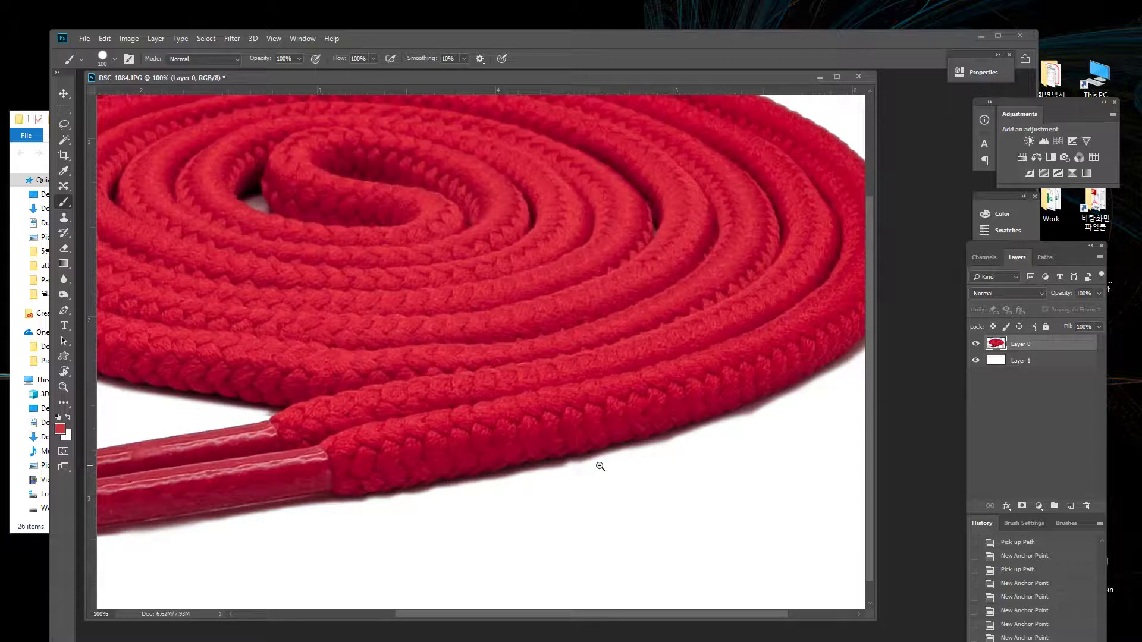
left_click(600, 467, "alt")
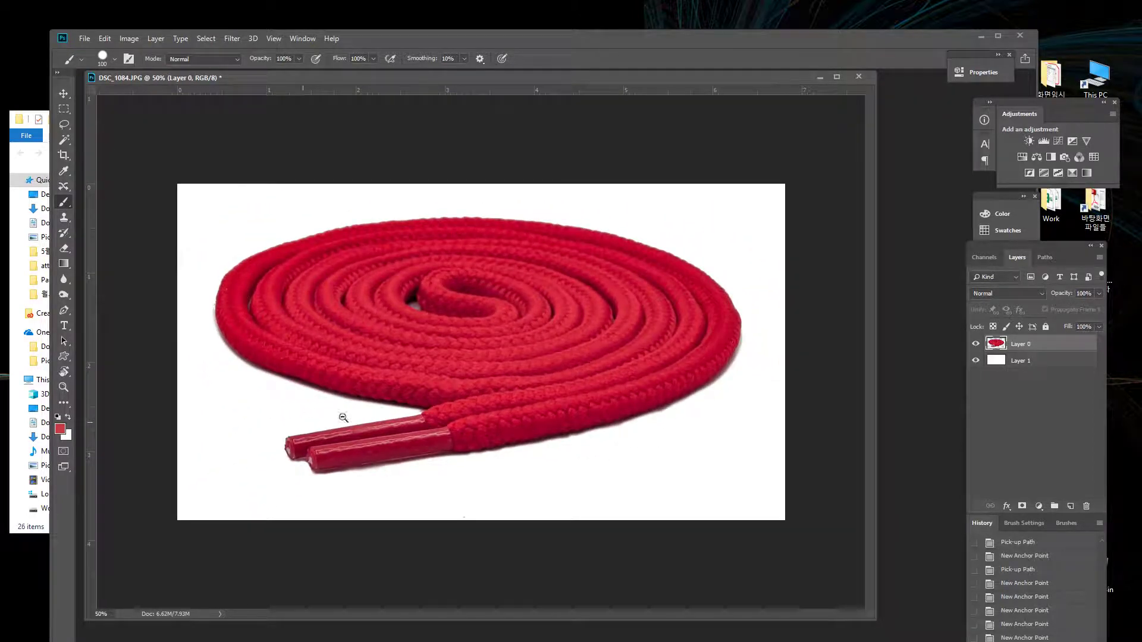
left_click(497, 402, "alt")
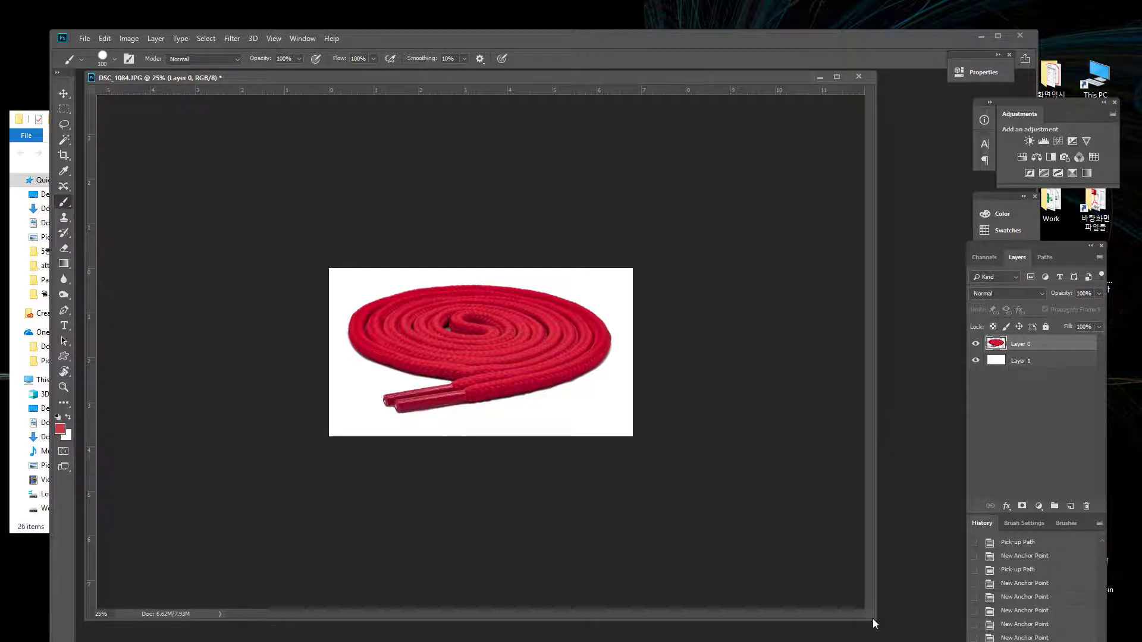
left_click_drag(872, 619, 632, 454)
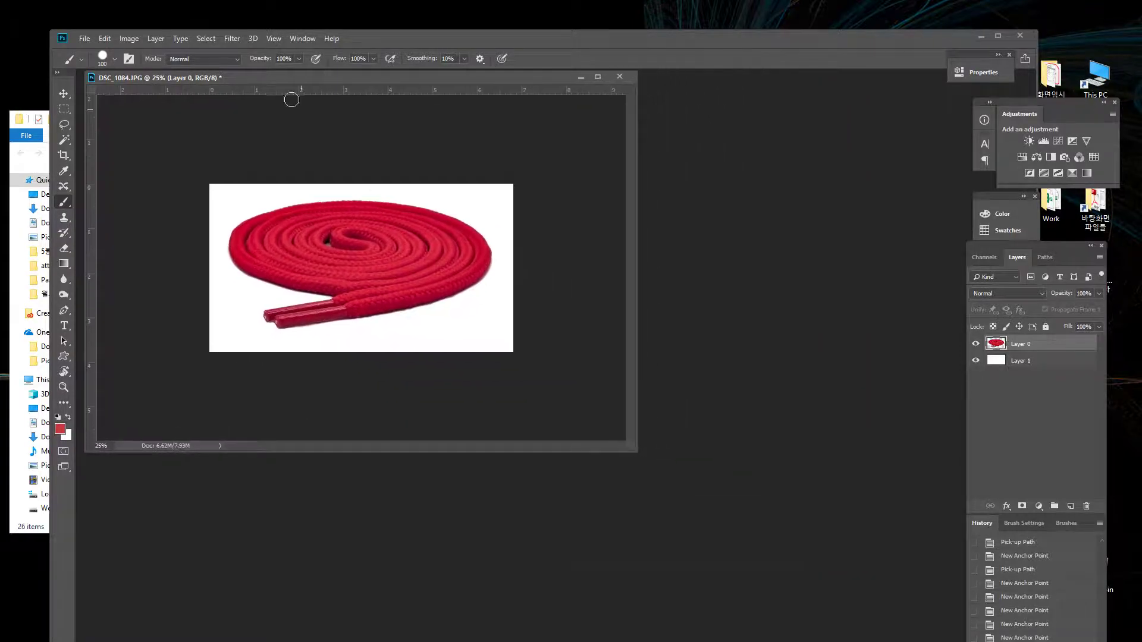
left_click_drag(280, 79, 431, 176)
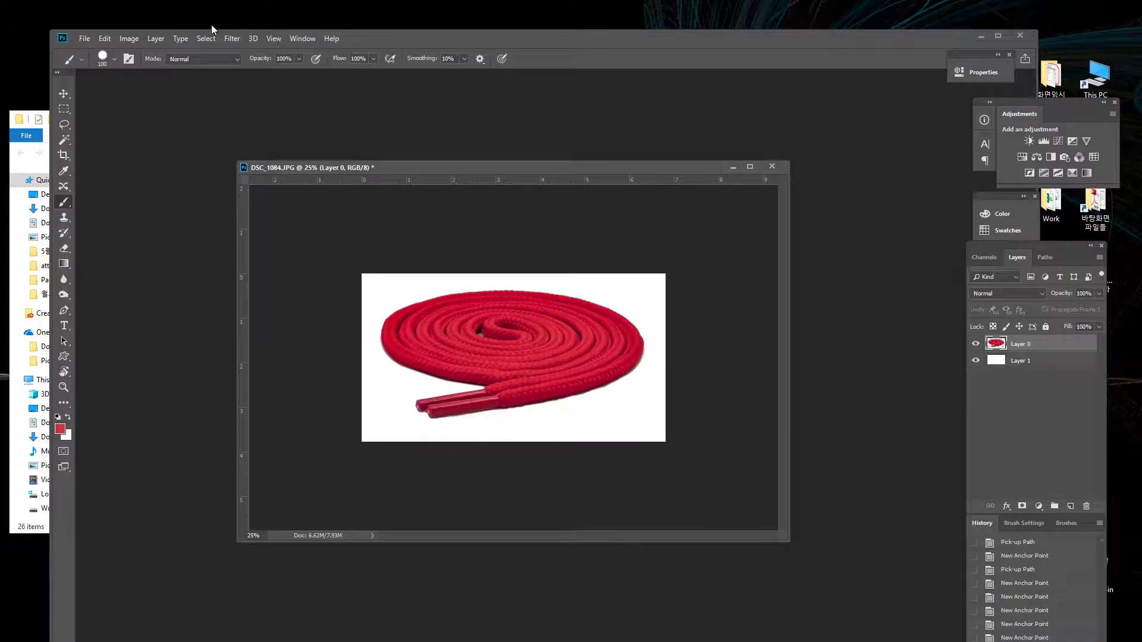
Flatten the image and save it as a JPEG named 정DSC_1084보.jpg in the attachments (1) folder.
left_click(136, 40)
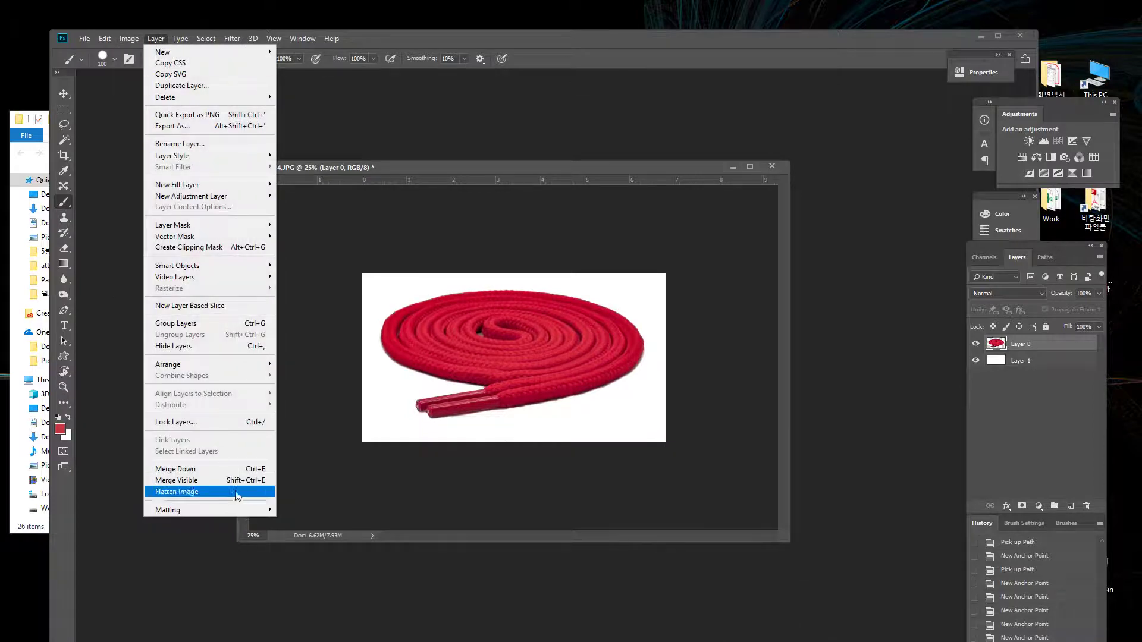
left_click(238, 493)
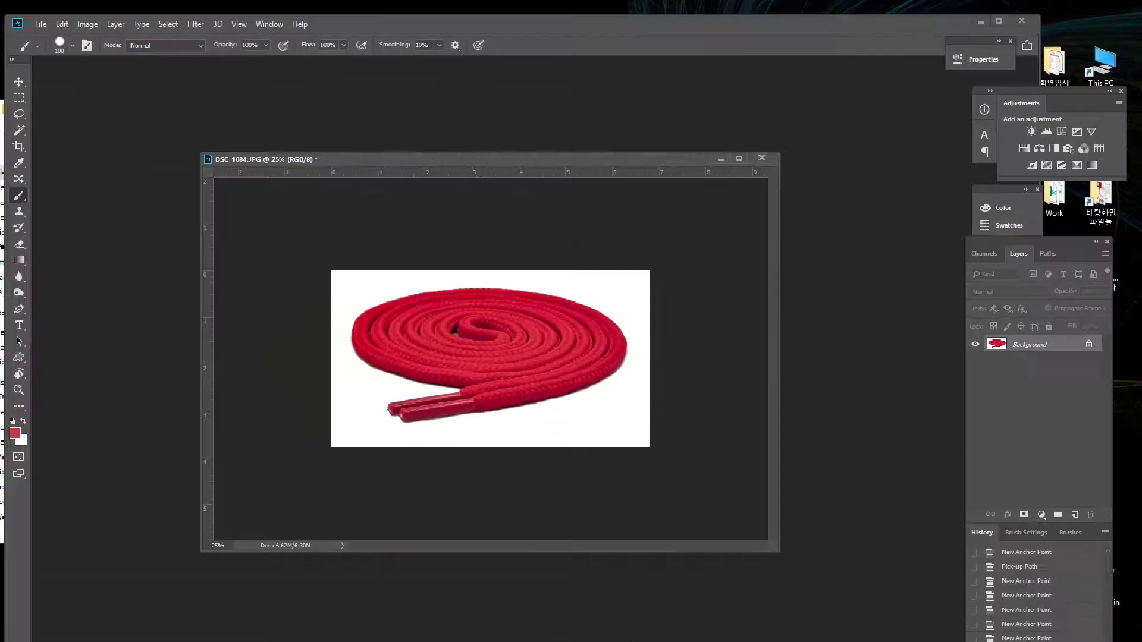
left_click(85, 39)
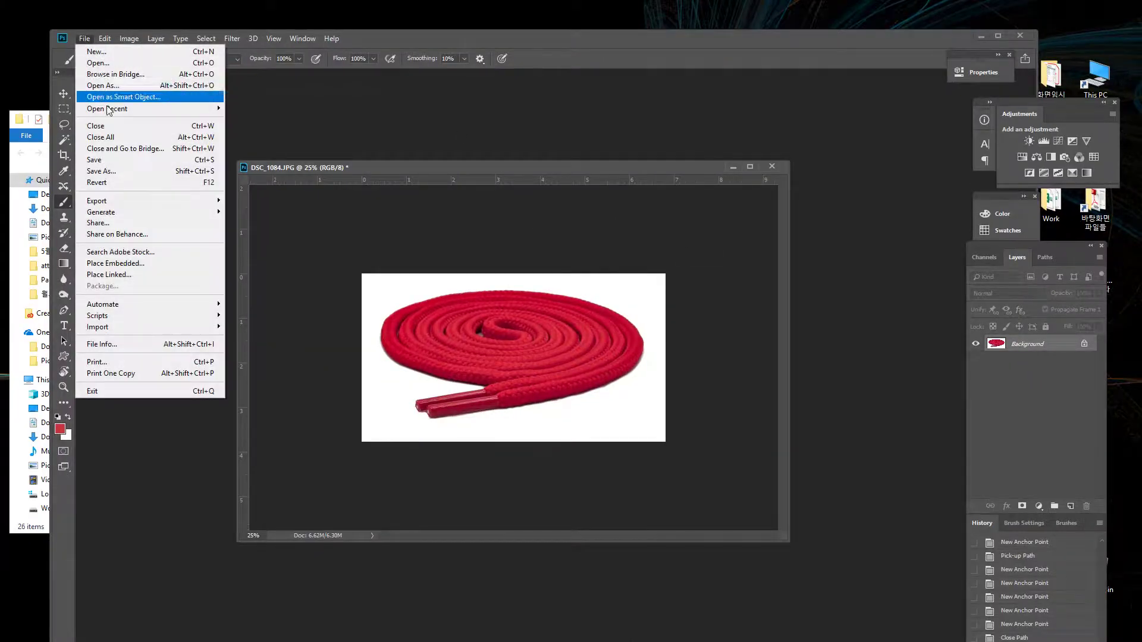
left_click(122, 172)
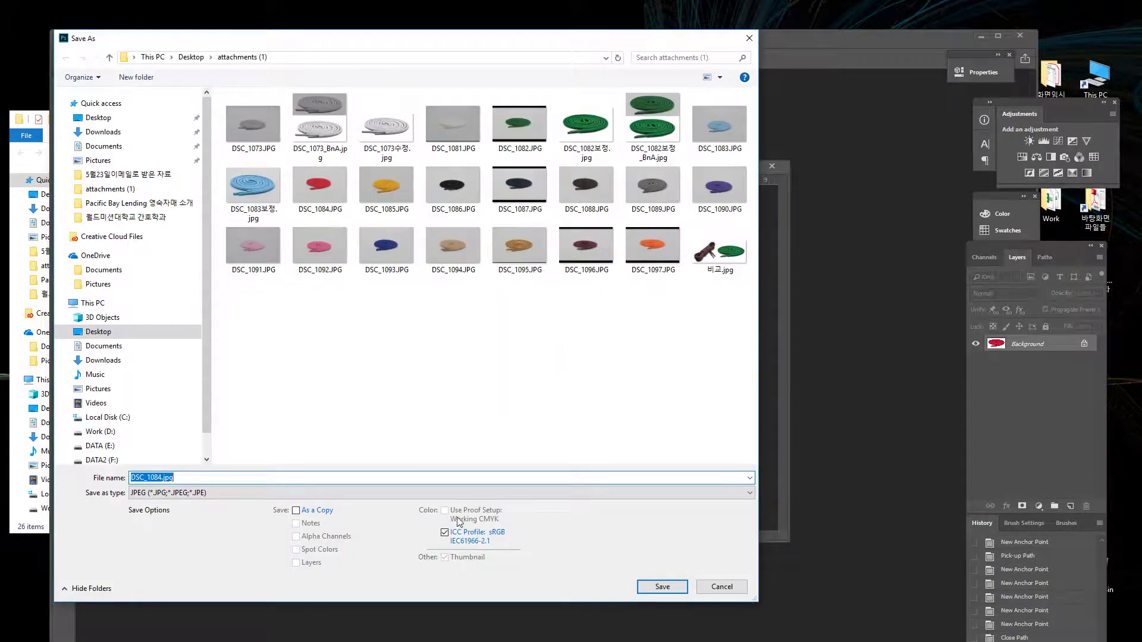
left_click(175, 481)
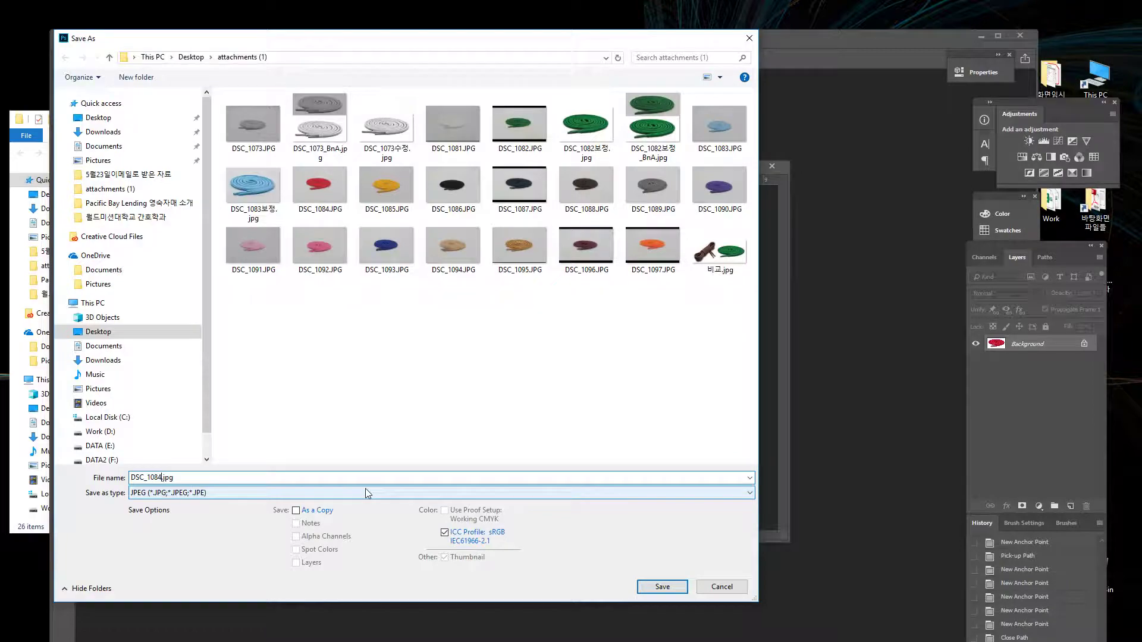
type("보정")
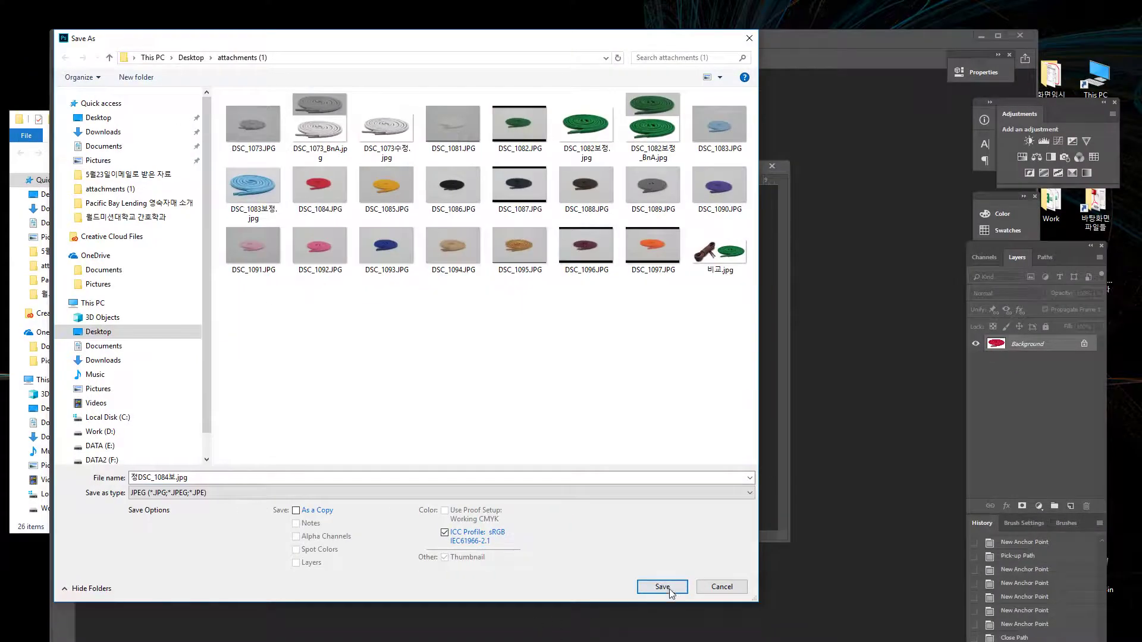
left_click(662, 588)
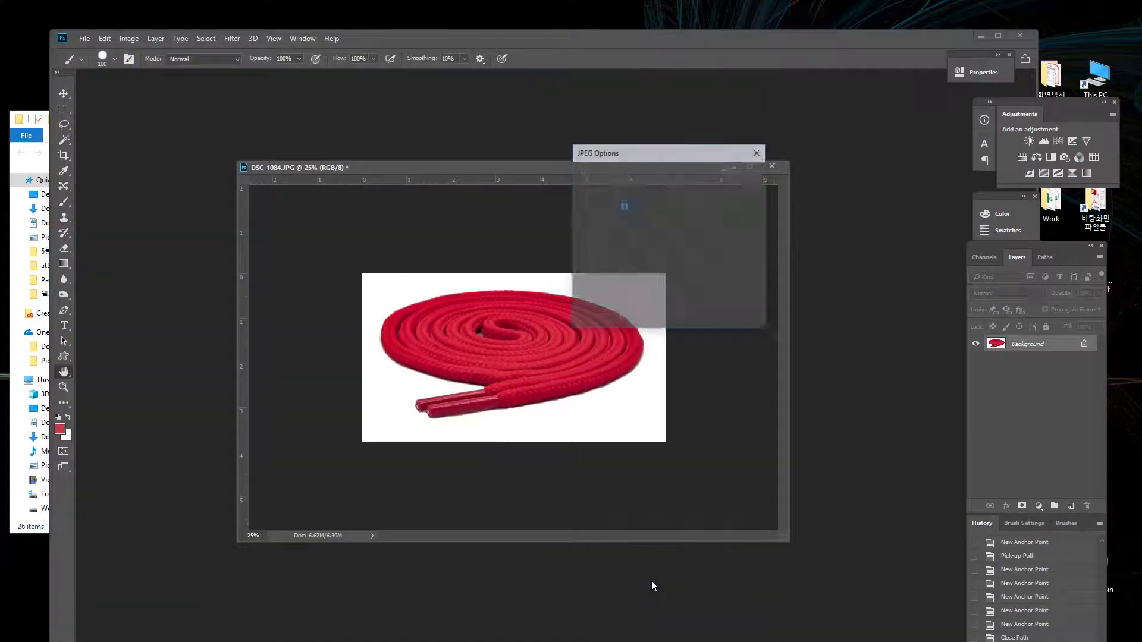
left_click(738, 176)
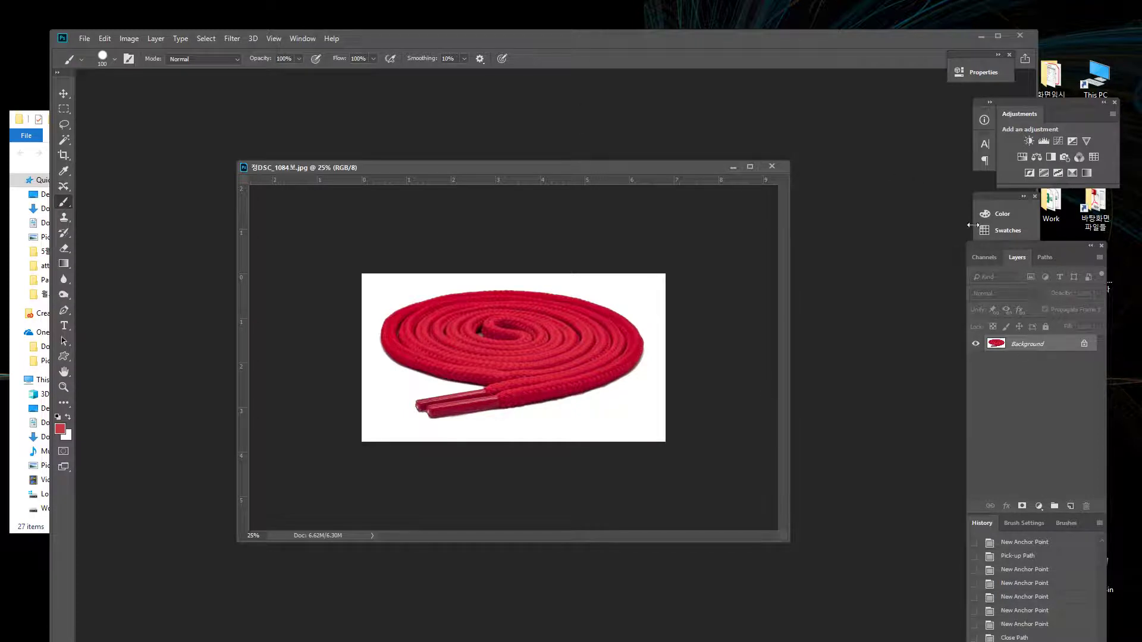
Return the document history to the Free Transform state before flattening, and toggle the white layer's visibility off and on.
left_click_drag(1051, 245, 893, 22)
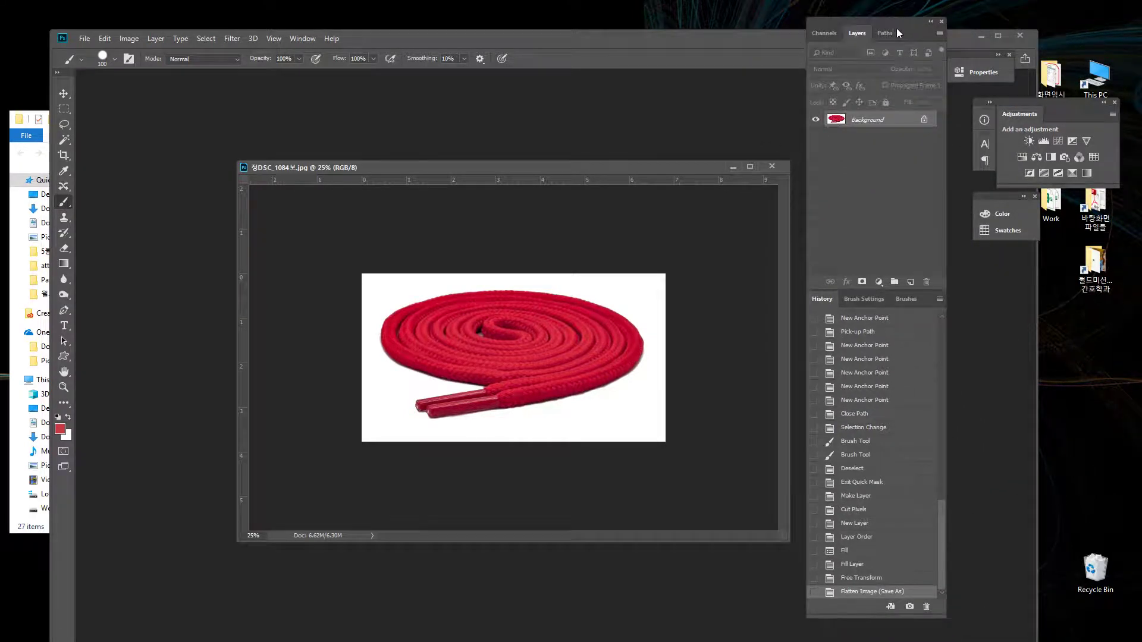
left_click(872, 578)
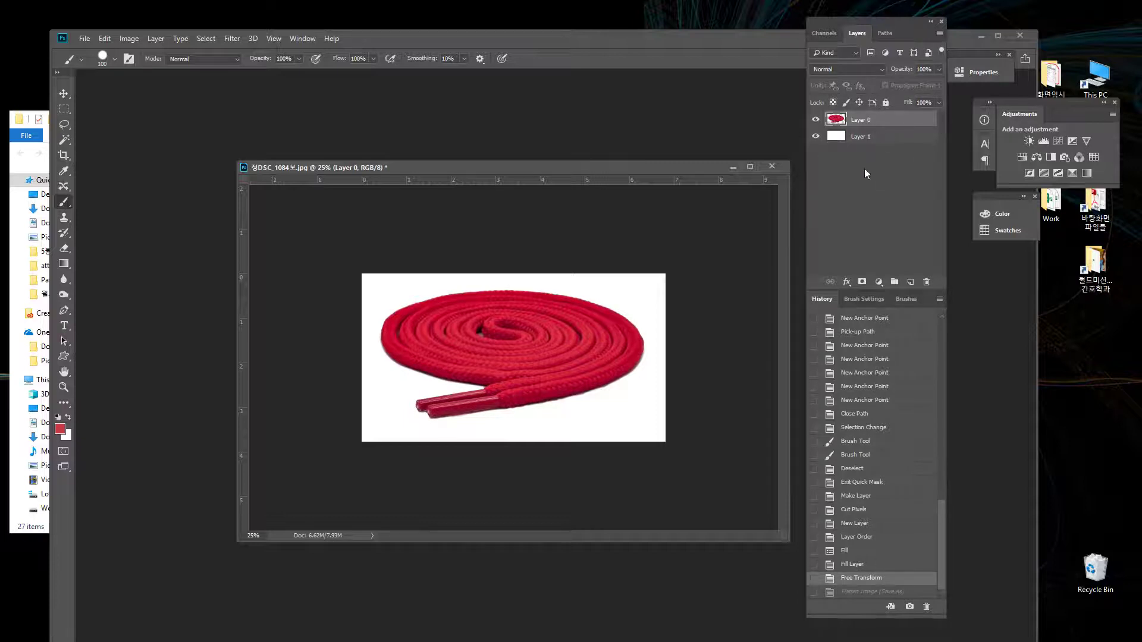
left_click(816, 136)
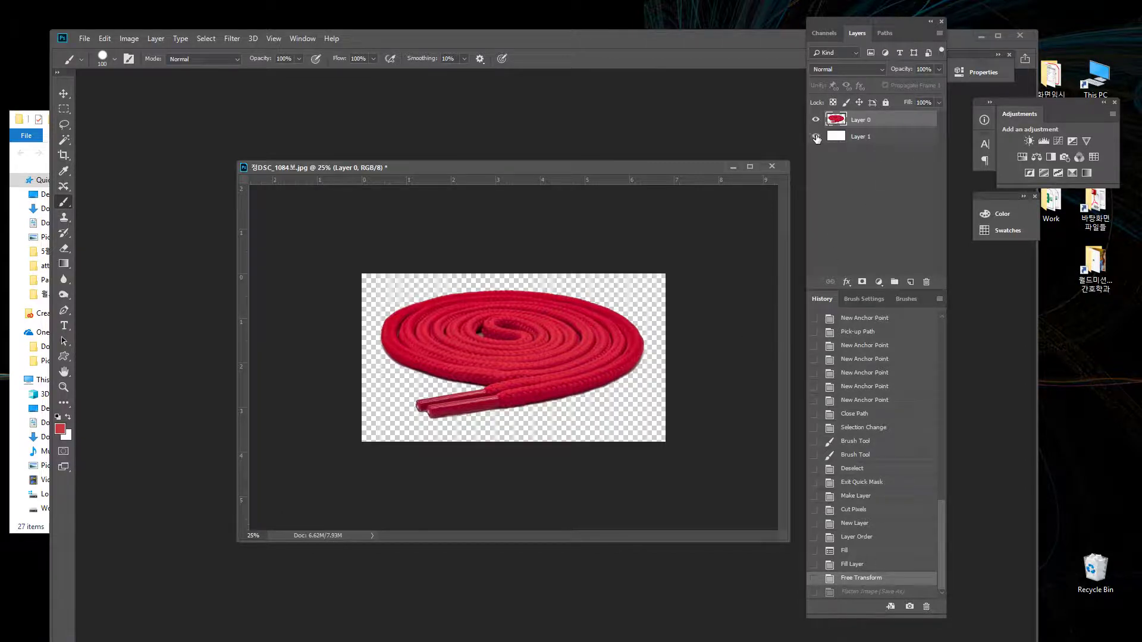
left_click(816, 137)
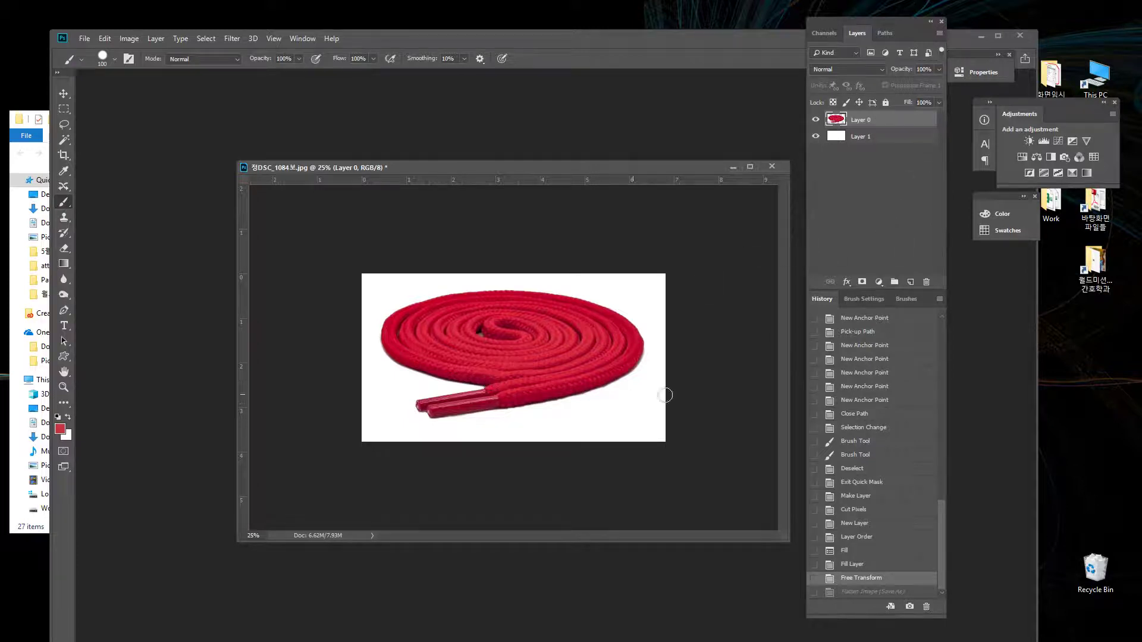
Save the layered document in Photoshop format as DSC_1084.psd in the attachments (1) folder, keeping its layers, and reposition its window.
left_click(83, 39)
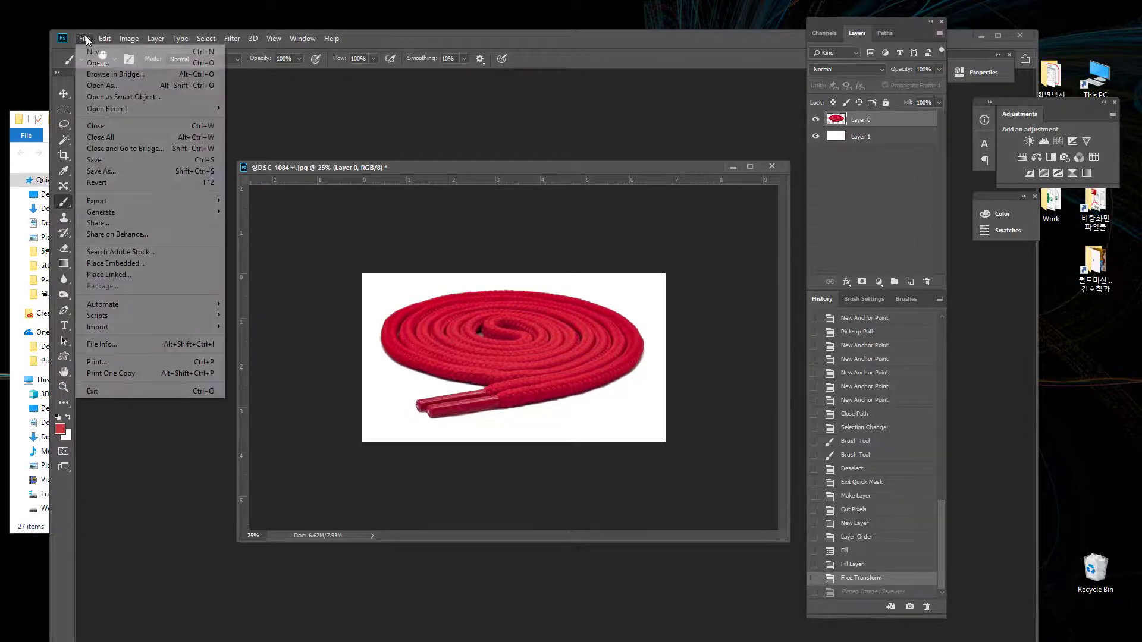
left_click(141, 161)
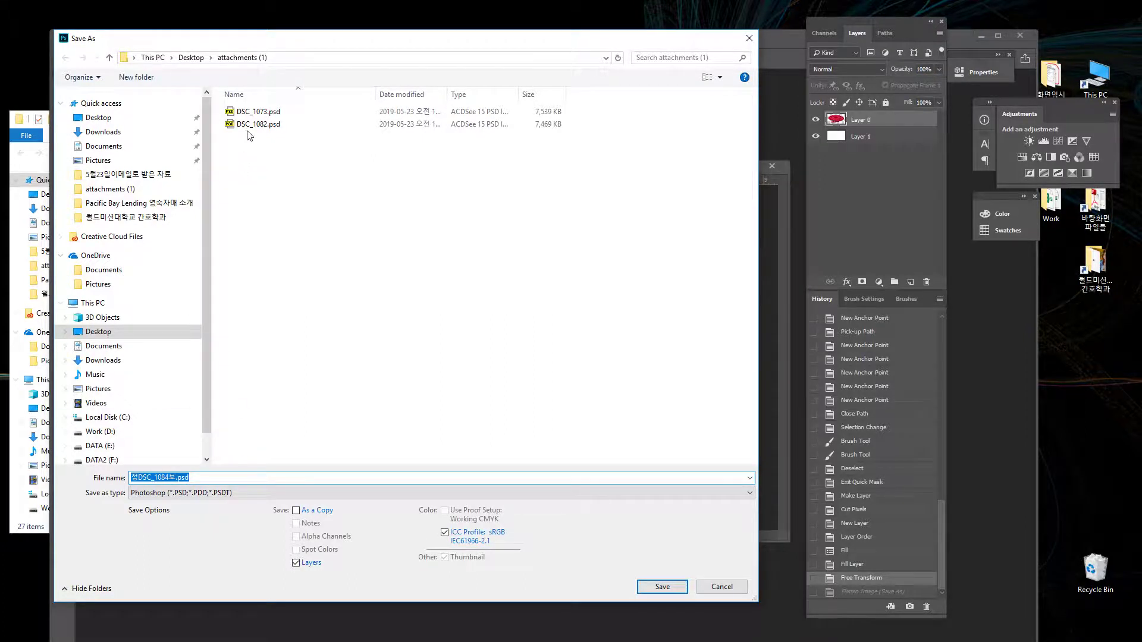
left_click_drag(261, 29, 467, 48)
left_click(344, 497)
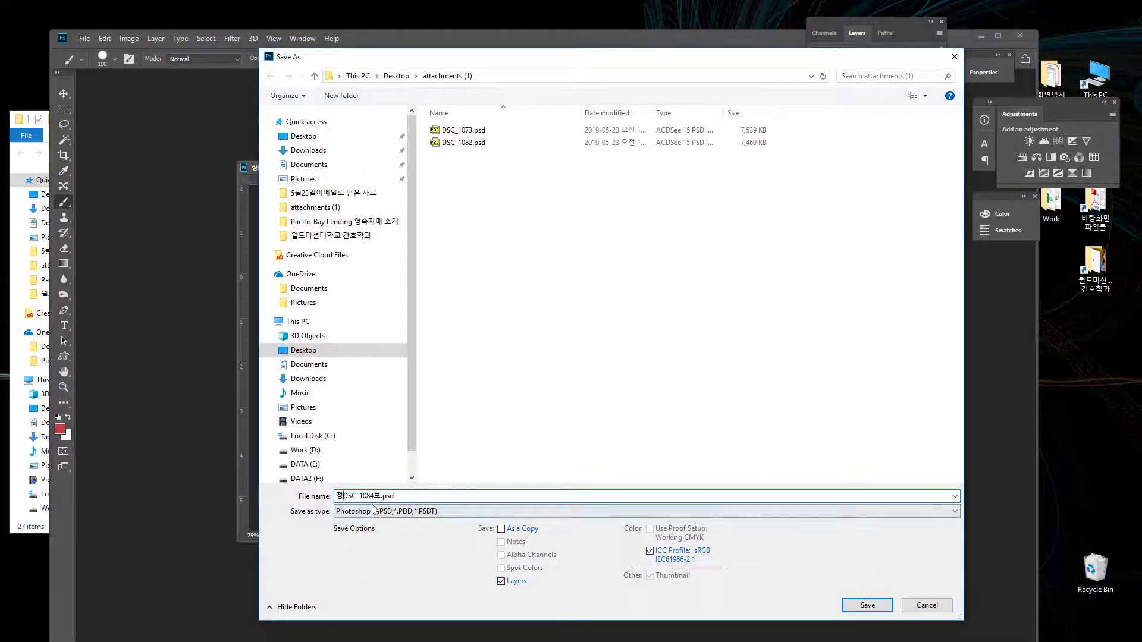
key("BackSpace")
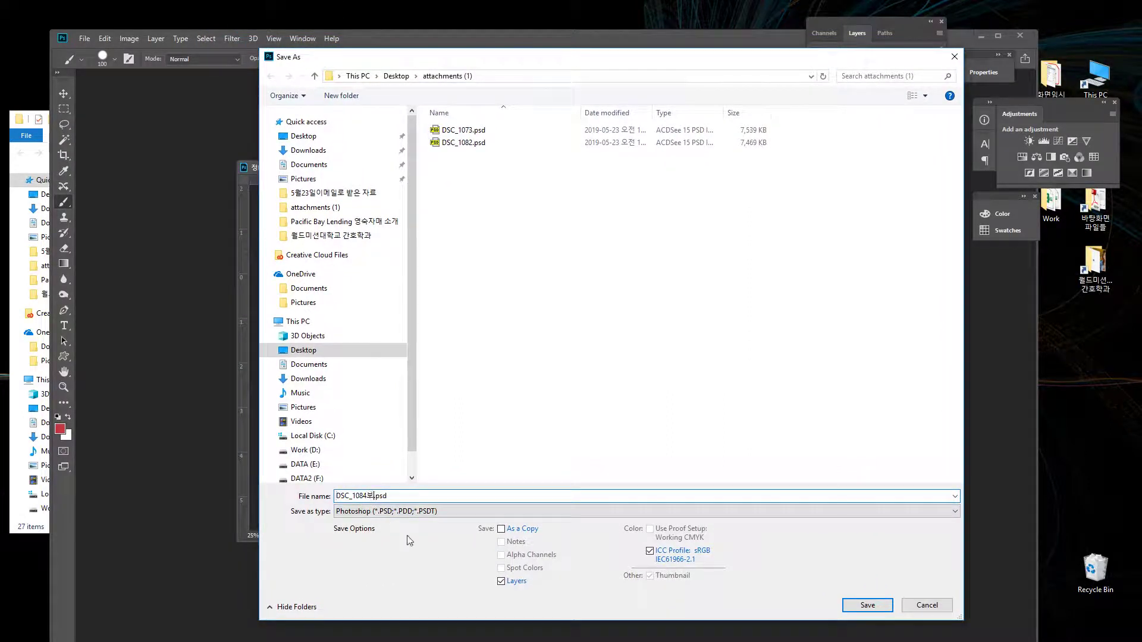
left_click(867, 605)
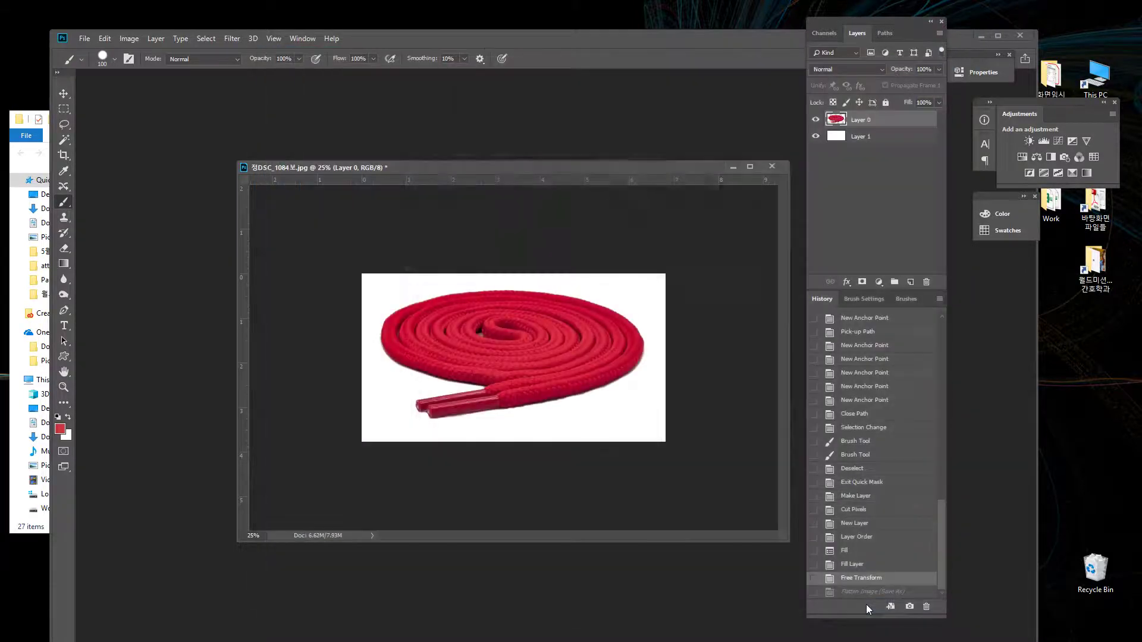
left_click(693, 182)
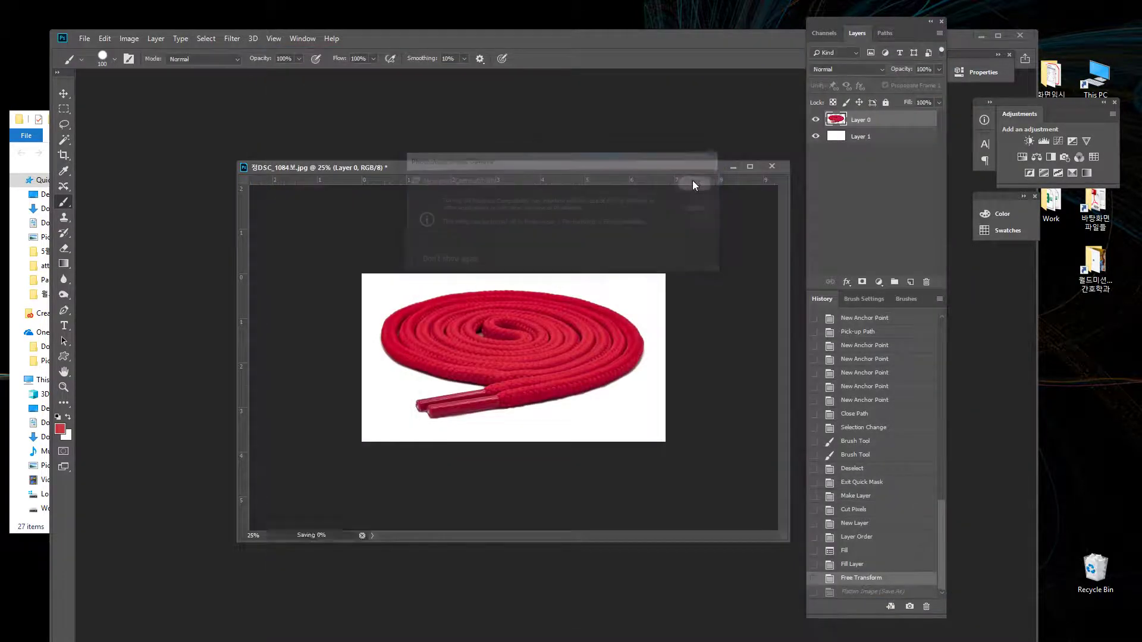
left_click_drag(563, 170, 463, 115)
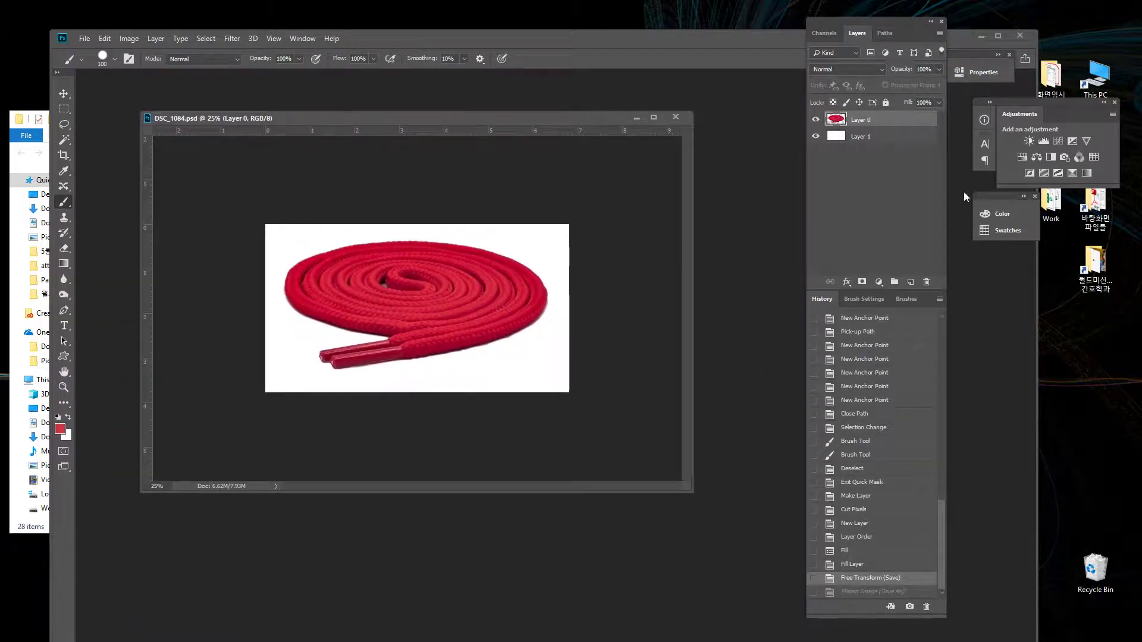
Hide the white Layer 1 and make the lace's Layer 0 the active layer.
left_click(817, 137)
left_click(899, 139)
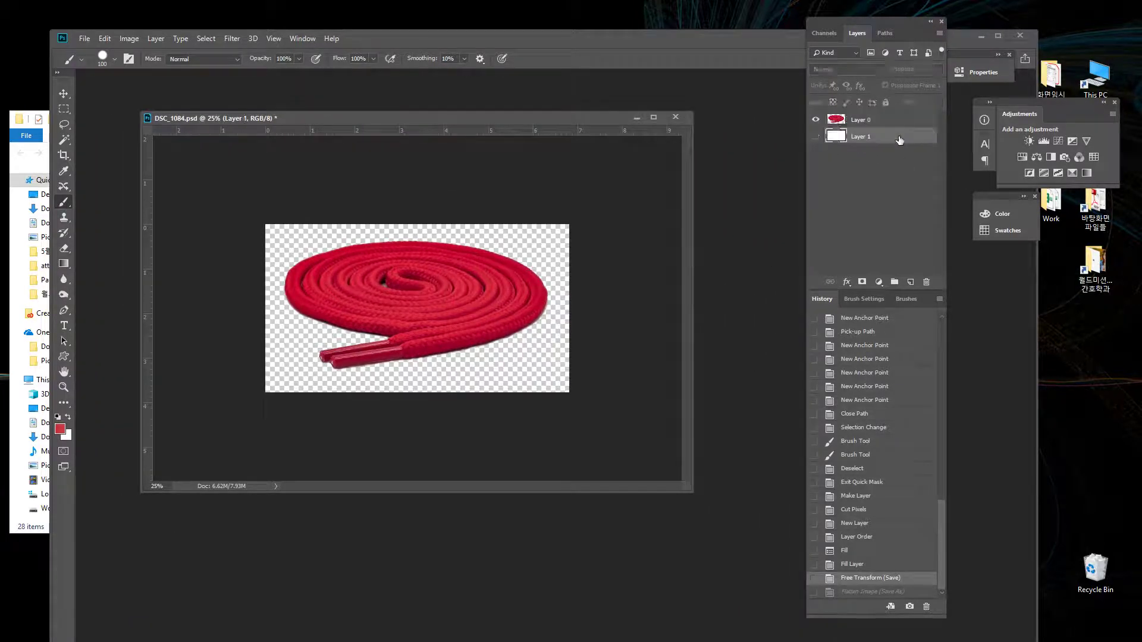
left_click(888, 125)
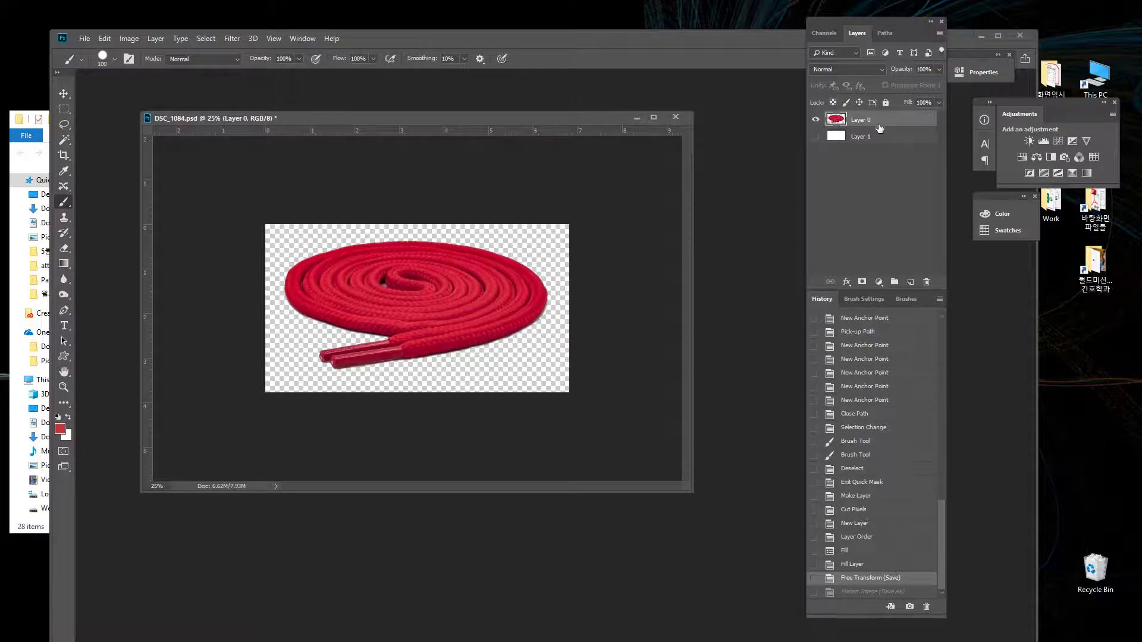
Open the Camera Raw Filter on the lace's Layer 0 and set Dehaze to +4 and Vibrance to +3.
left_click(156, 39)
mouse_move(131, 40)
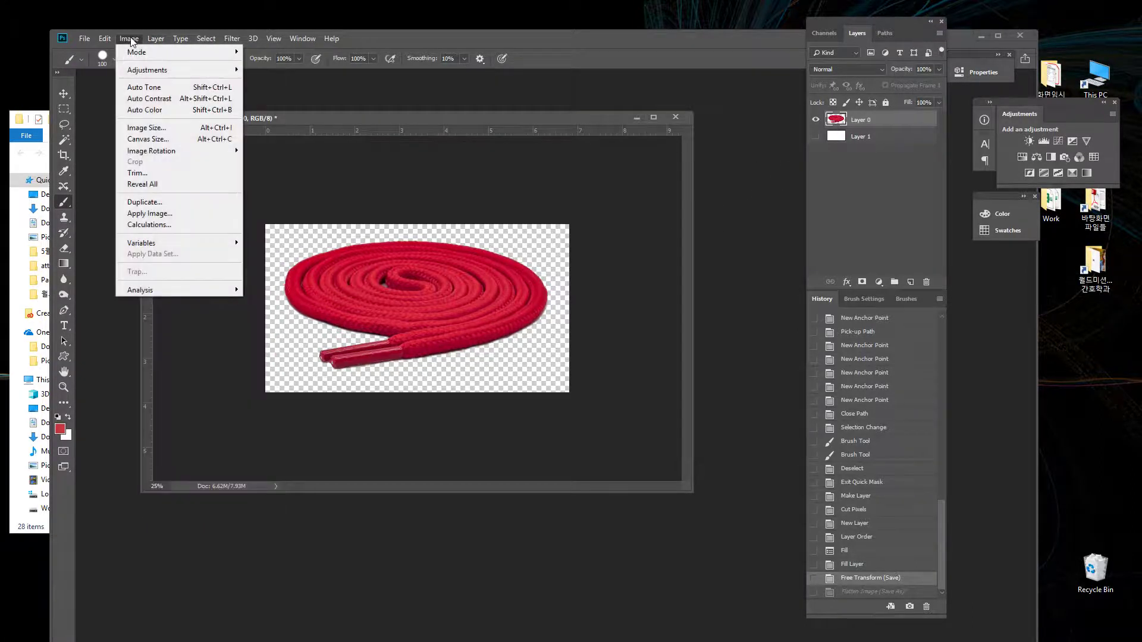
mouse_move(232, 37)
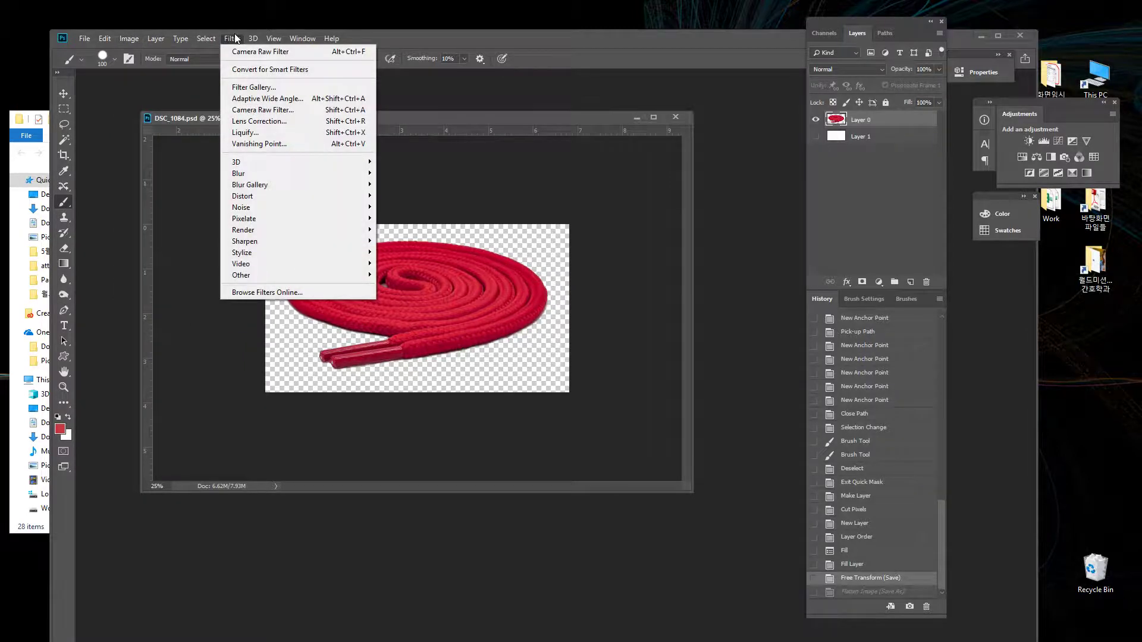
left_click(289, 113)
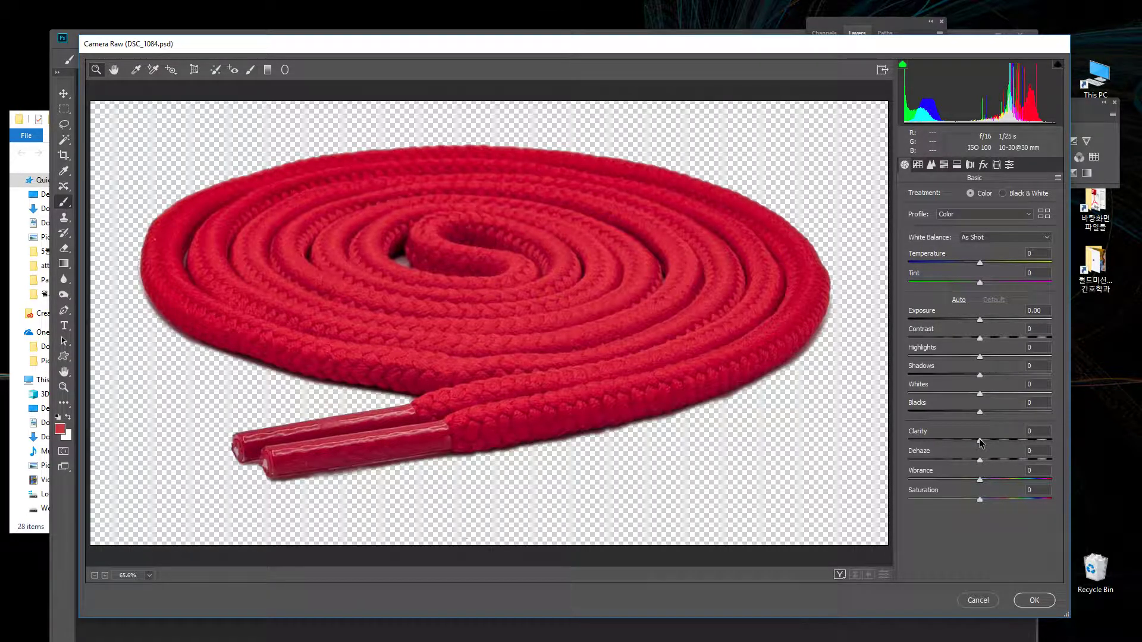
mouse_move(979, 438)
left_mouse_down()
mouse_move(1006, 444)
mouse_move(977, 440)
left_mouse_up()
mouse_move(981, 462)
left_mouse_down()
mouse_move(1005, 462)
mouse_move(966, 463)
mouse_move(983, 463)
left_mouse_up()
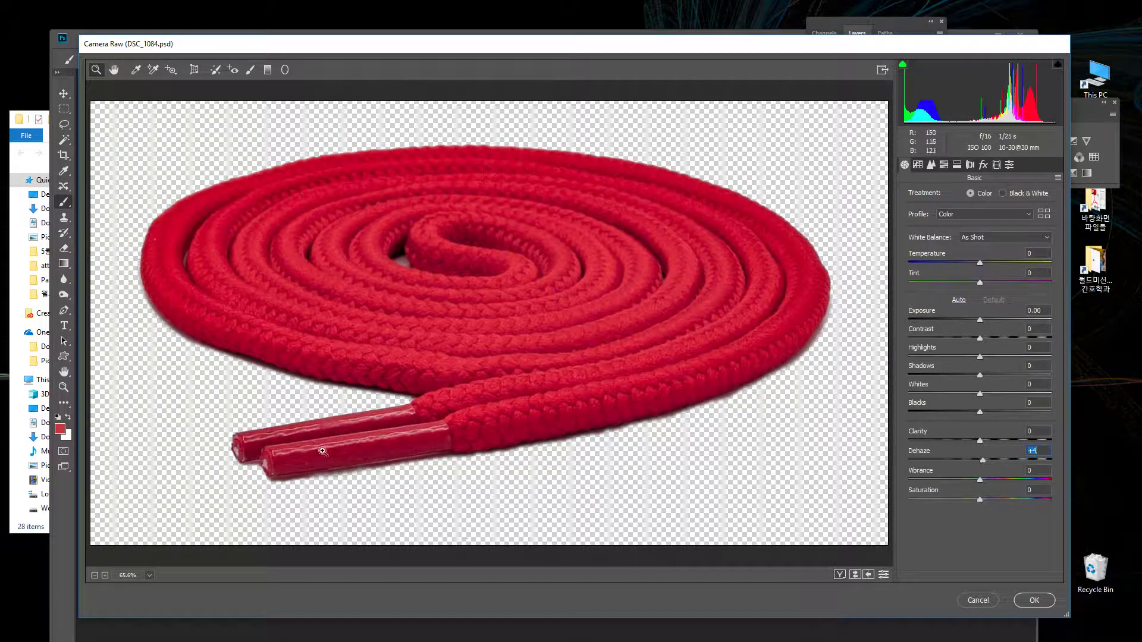
mouse_move(980, 480)
left_mouse_down()
mouse_move(1004, 482)
mouse_move(982, 489)
left_mouse_up()
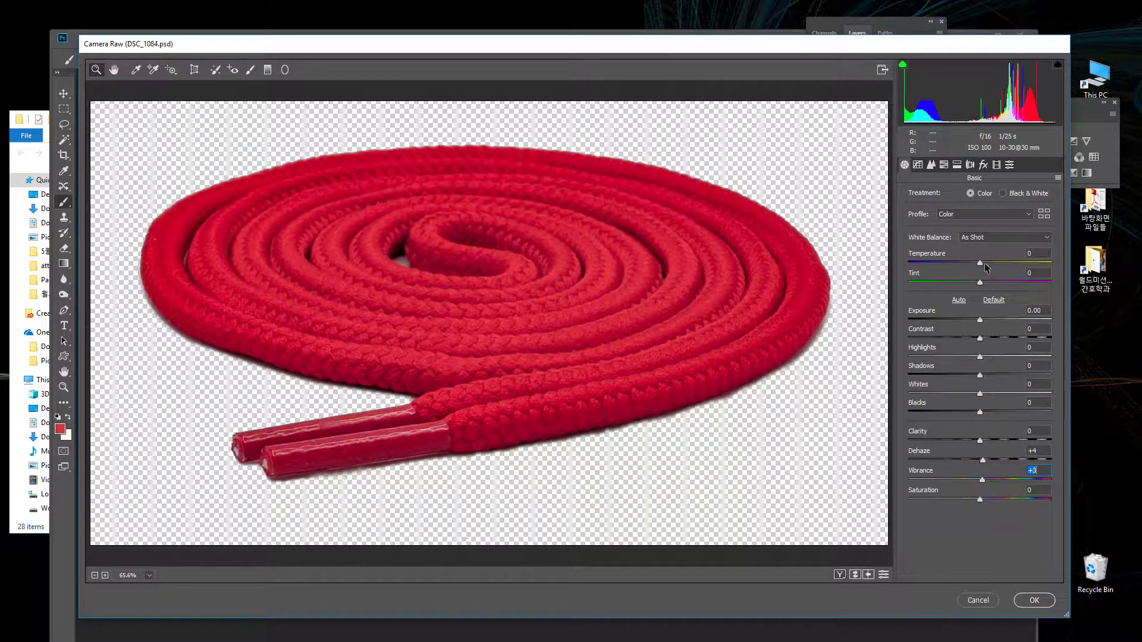
Try cooler and warmer white balance temperatures, adjust the tint slightly, and apply the Camera Raw filter.
left_click_drag(980, 264, 941, 275)
left_click_drag(946, 274, 981, 273)
mouse_move(980, 282)
left_mouse_down()
mouse_move(917, 286)
mouse_move(1050, 285)
mouse_move(979, 287)
left_mouse_up()
left_click(1033, 601)
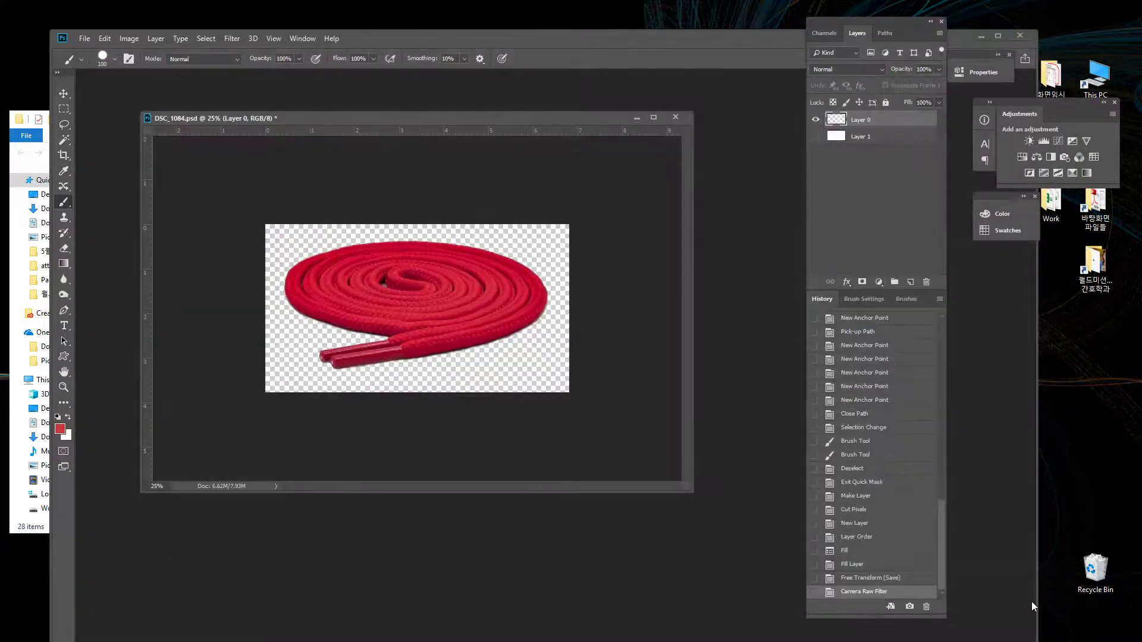
Show the white Layer 1 and inspect the colour-corrected lace against it, up close and as a whole.
left_click(817, 137)
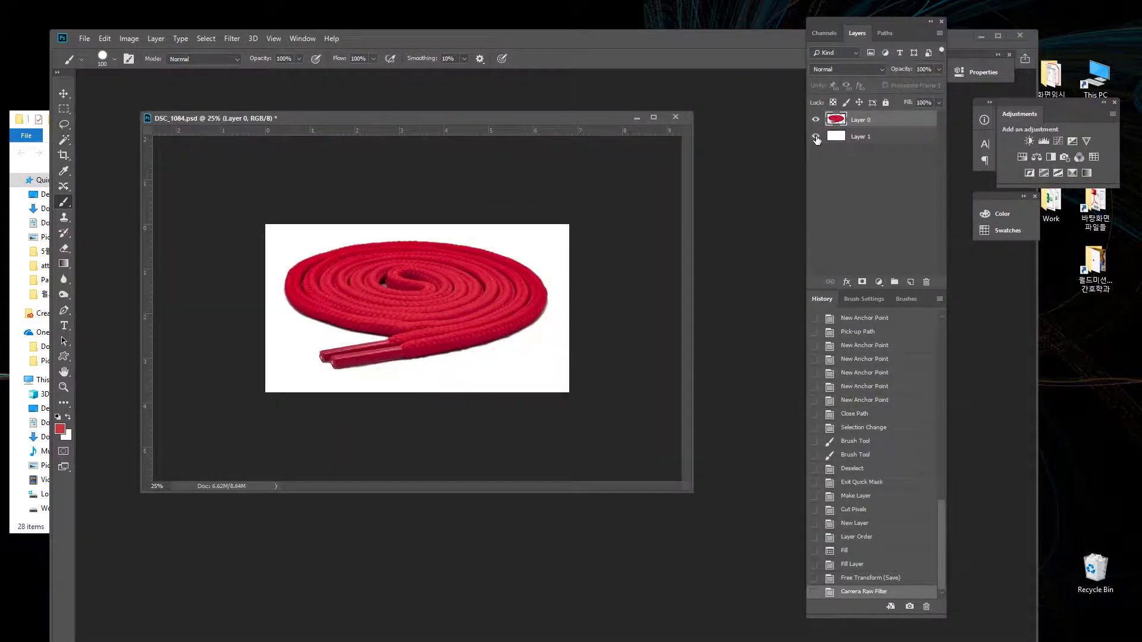
left_click(519, 317, "ctrl")
left_click(519, 316, "ctrl")
left_click(519, 316, "ctrl")
left_click(519, 317, "ctrl")
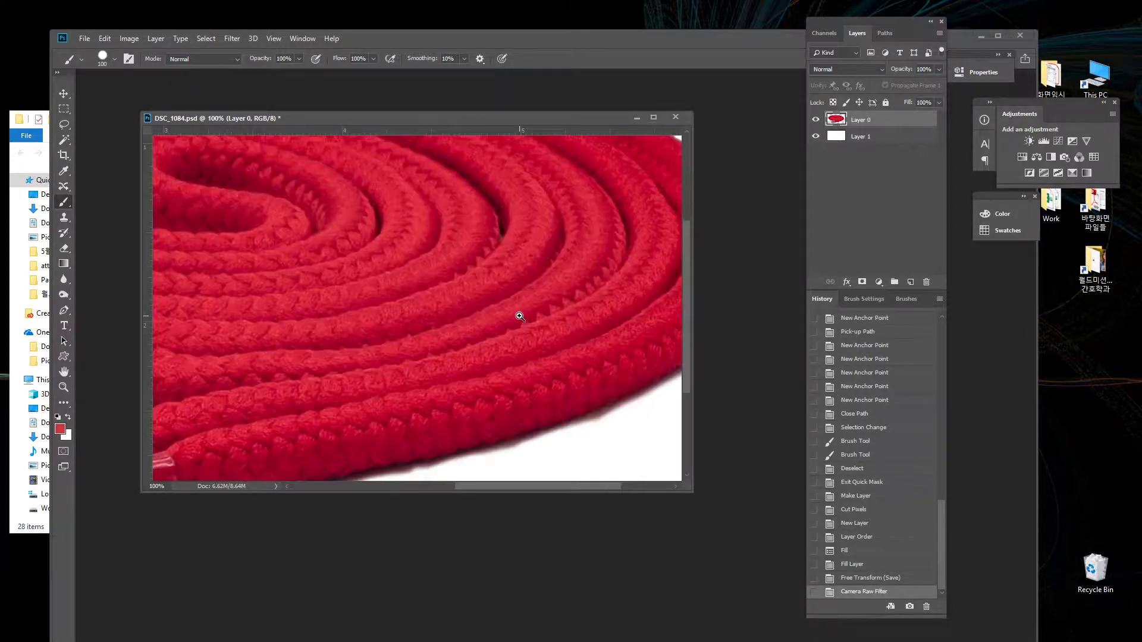
left_click(520, 316, "ctrl+alt")
left_click(519, 316, "ctrl+alt")
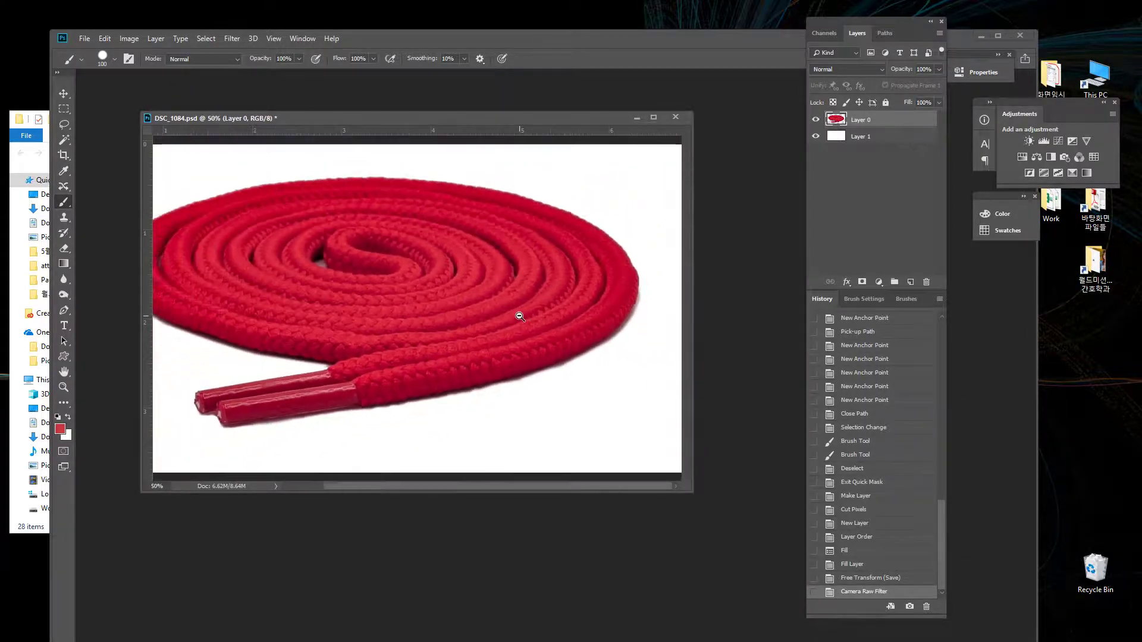
left_click(520, 316, "ctrl+alt")
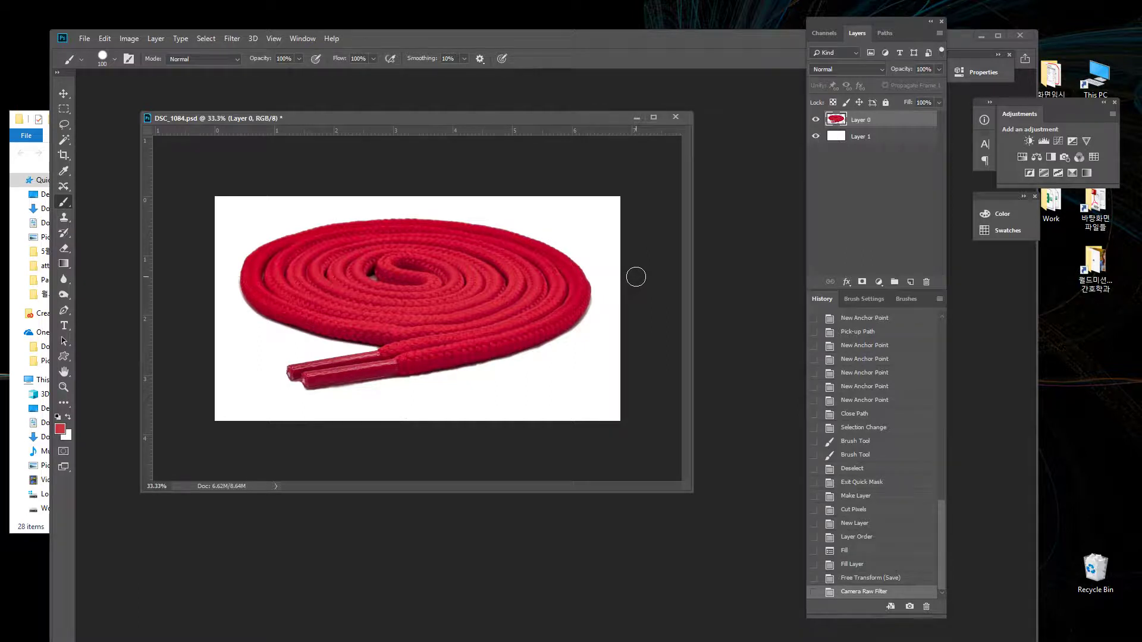
Open the Camera Raw Filter on Layer 0 again and set Clarity to -10 and Dehaze to -4.
left_click(227, 38)
left_click(351, 110)
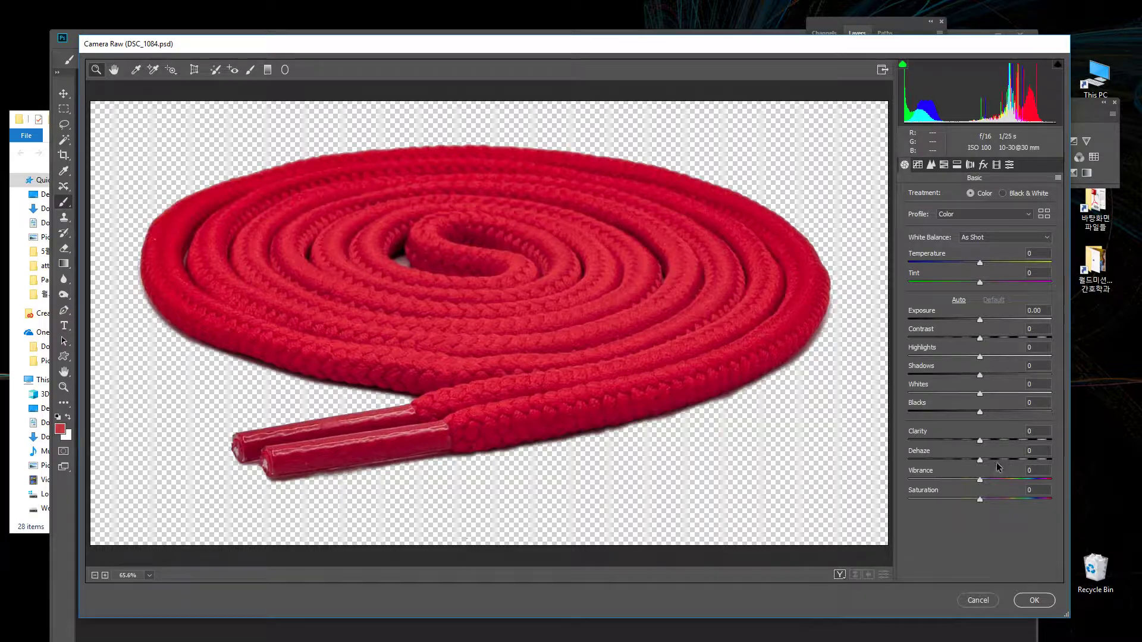
mouse_move(980, 441)
left_mouse_down()
mouse_move(958, 440)
mouse_move(973, 444)
left_mouse_up()
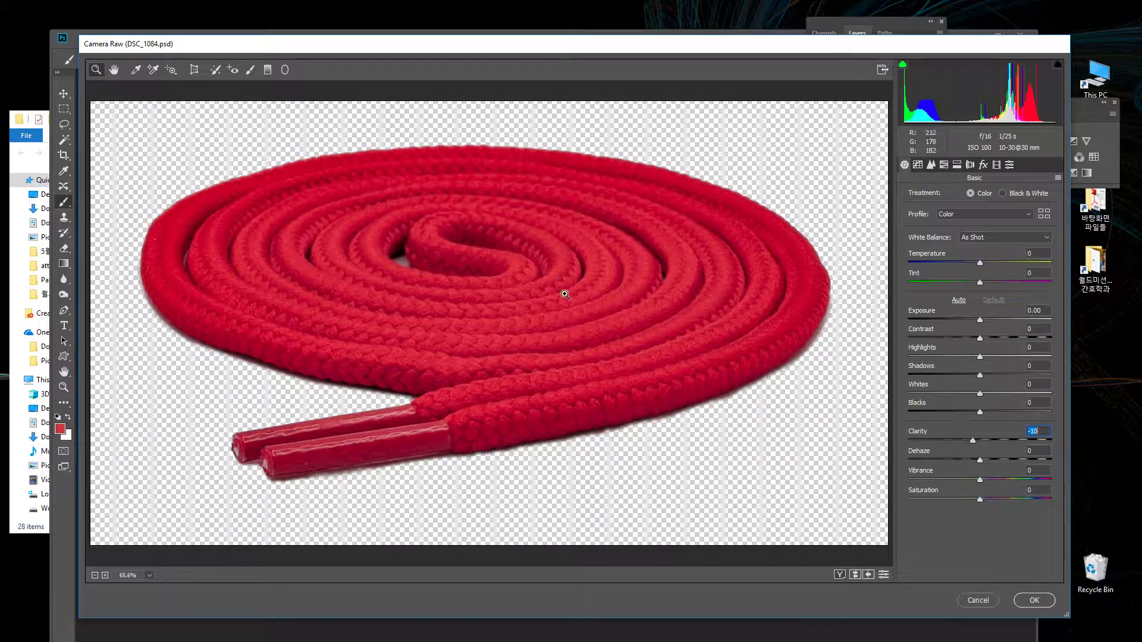
mouse_move(979, 460)
left_mouse_down()
mouse_move(961, 460)
mouse_move(976, 462)
left_mouse_up()
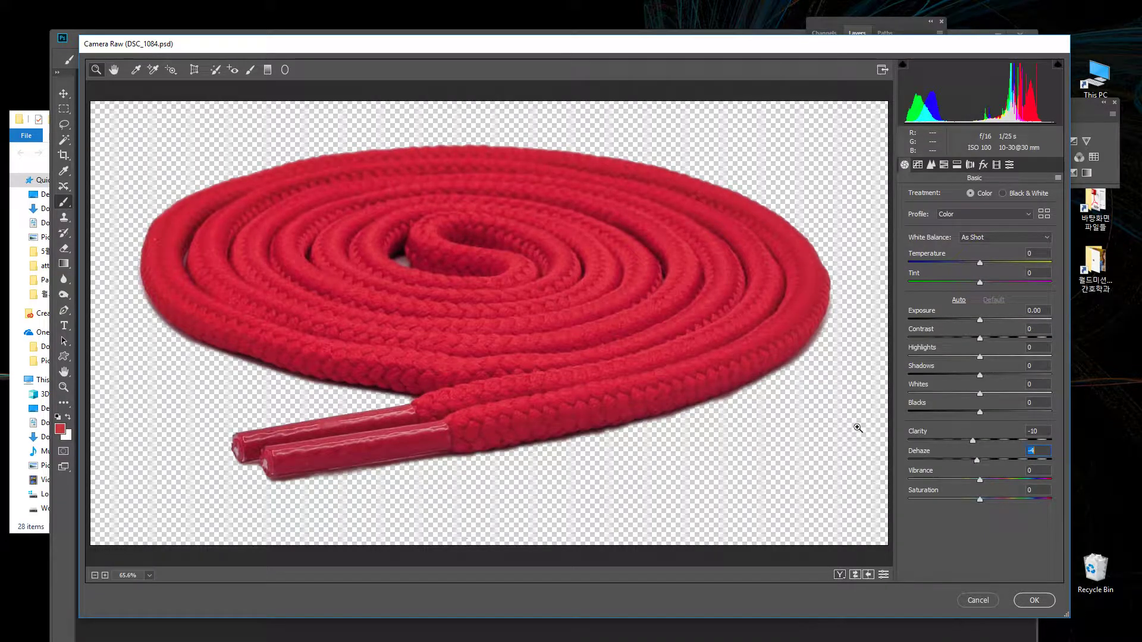
Check the softened lace weave at high magnification in the preview and apply the second Camera Raw pass.
left_click(498, 240)
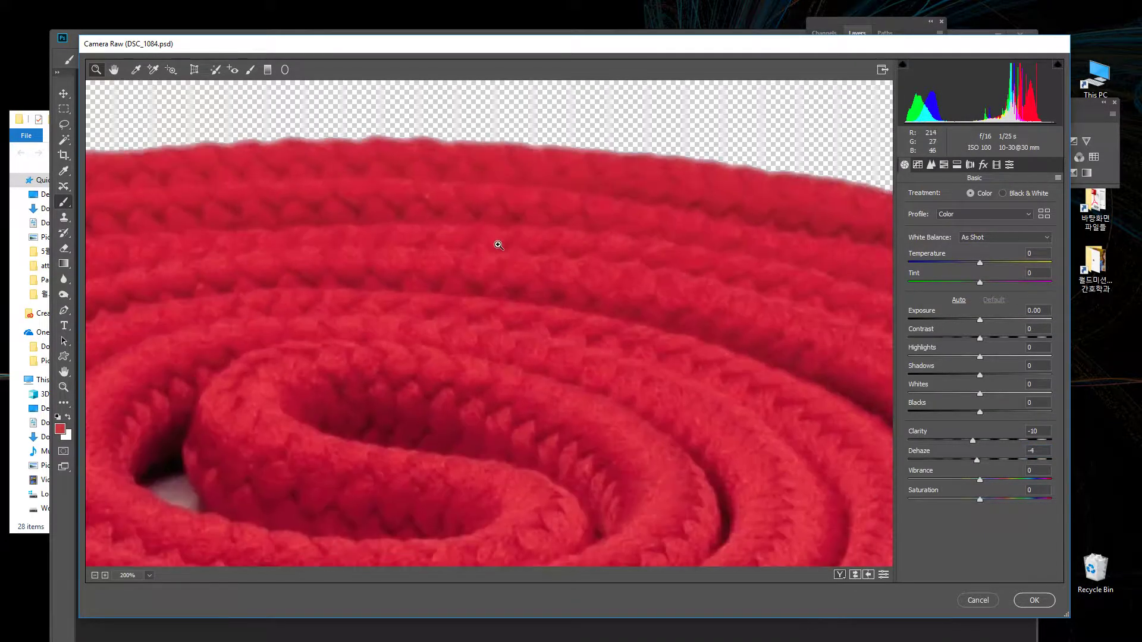
left_click(542, 452)
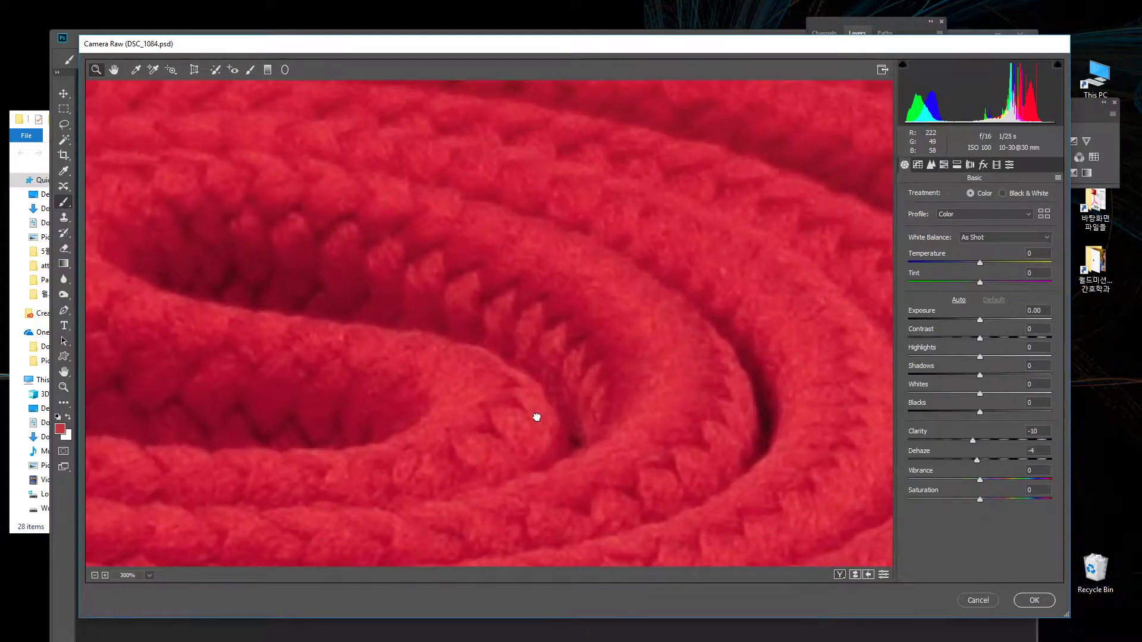
left_click(536, 417, "alt")
left_click(536, 416, "alt")
left_click(536, 417, "alt")
left_click(535, 417, "alt")
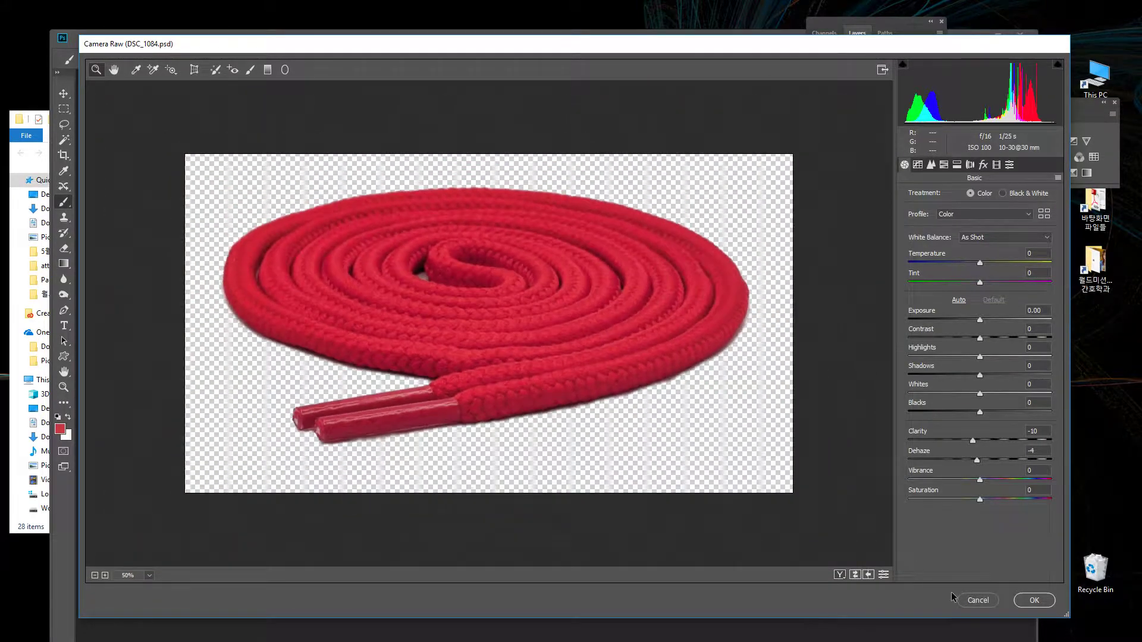
left_click(1033, 601)
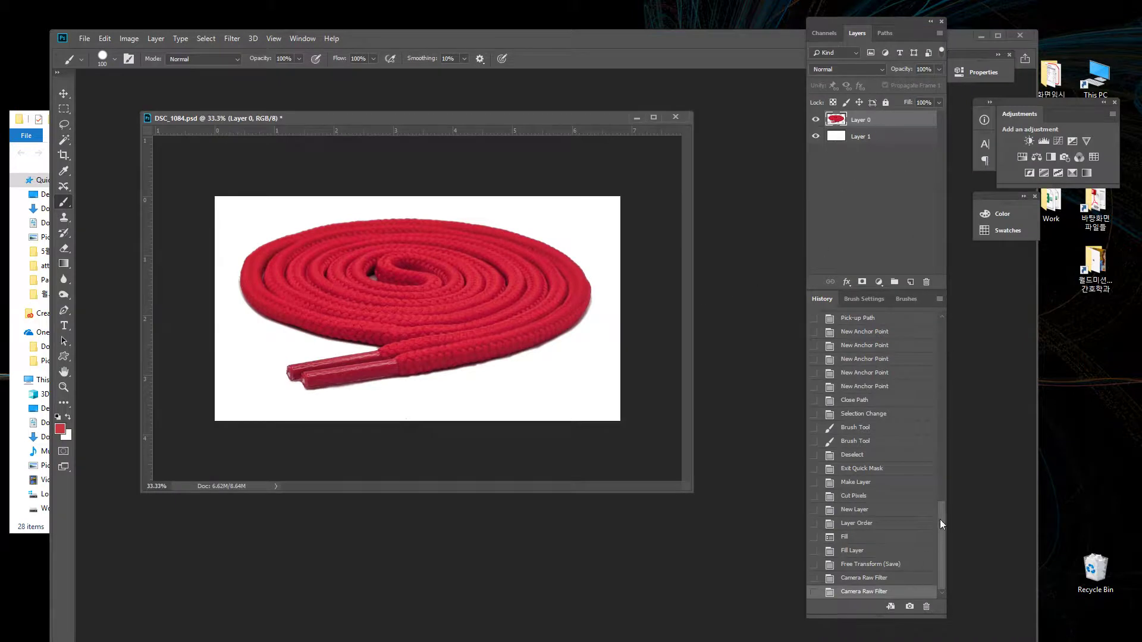
Compare the lace before and after the second Camera Raw pass using the document history.
left_click(860, 576)
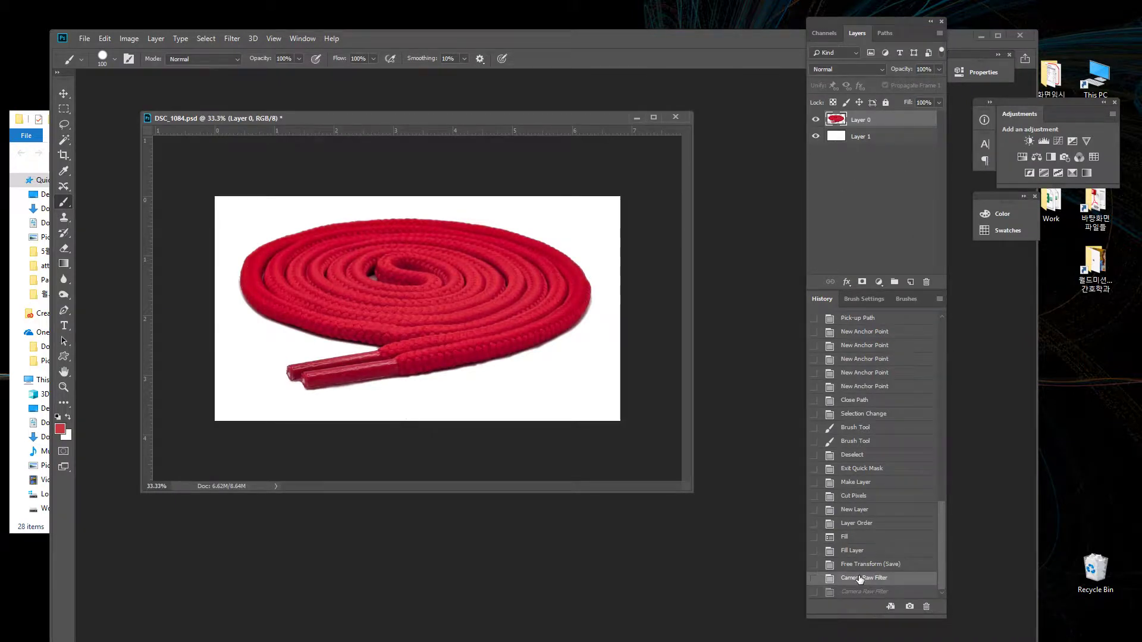
left_click(865, 592)
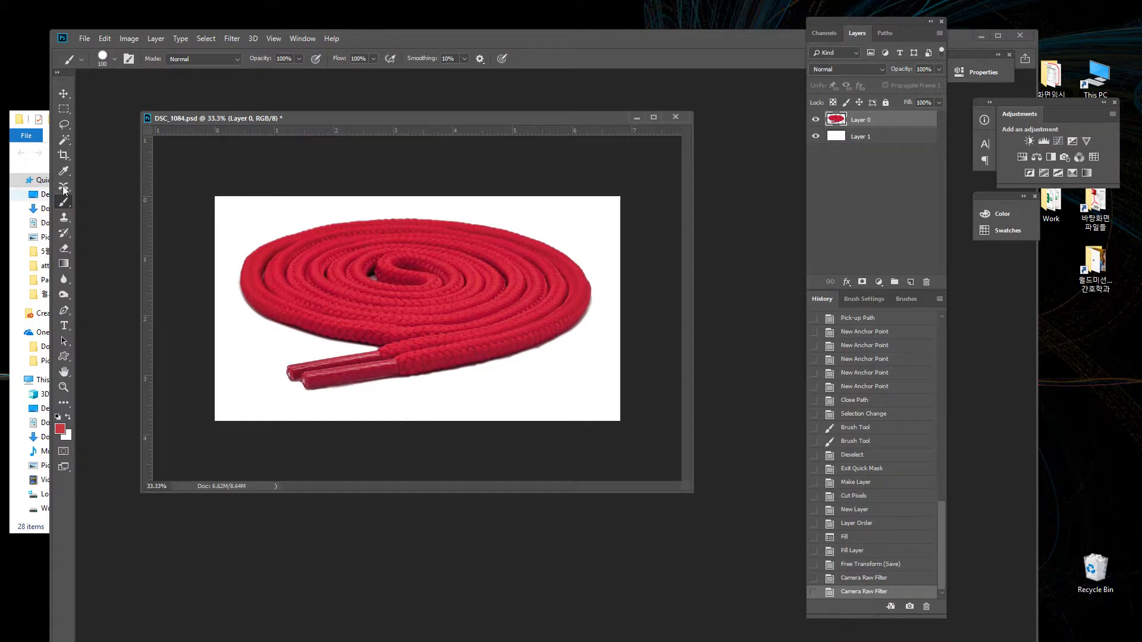
Start saving the corrected lace document as a new file.
key("ctrl+shift+s")
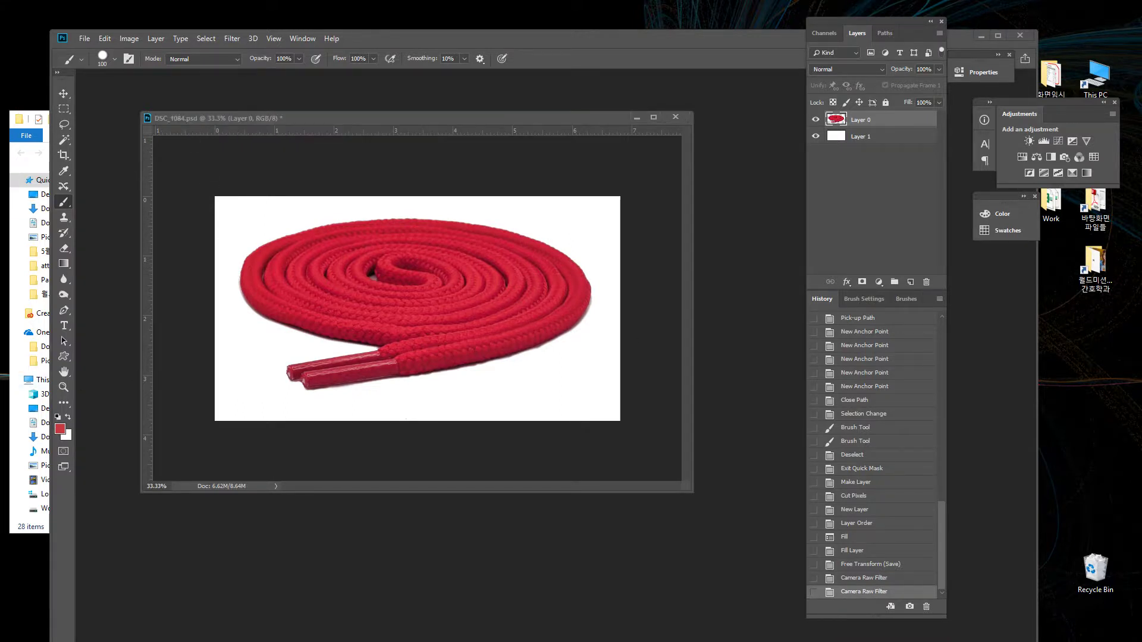